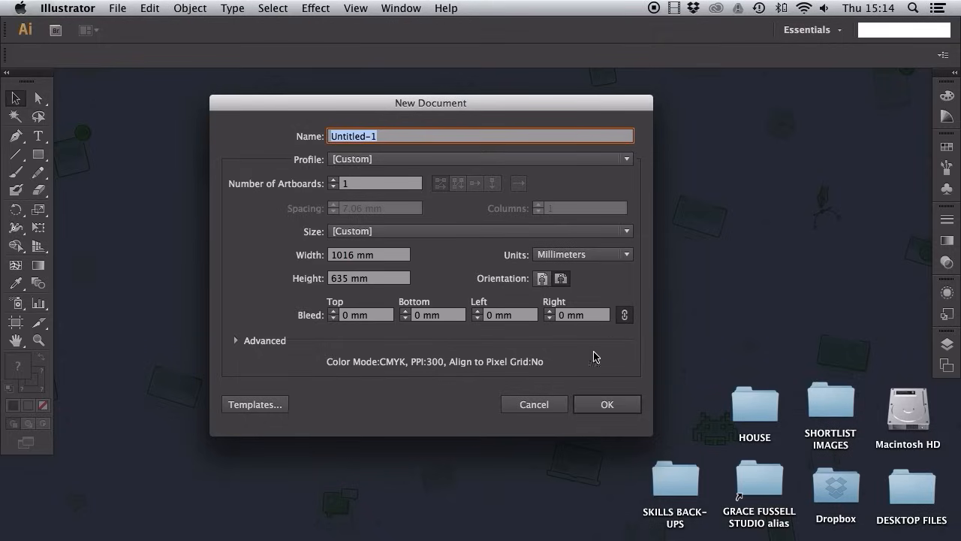
Create a one-artboard landscape document 1016 mm wide and 635 mm high, and widen its window to fill the workspace.
click(608, 404)
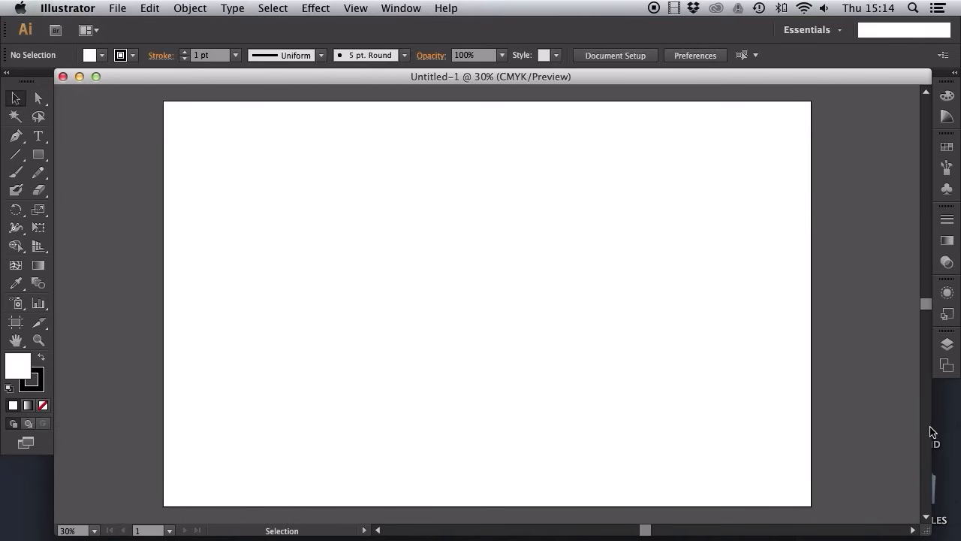
drag(934, 429, 959, 416)
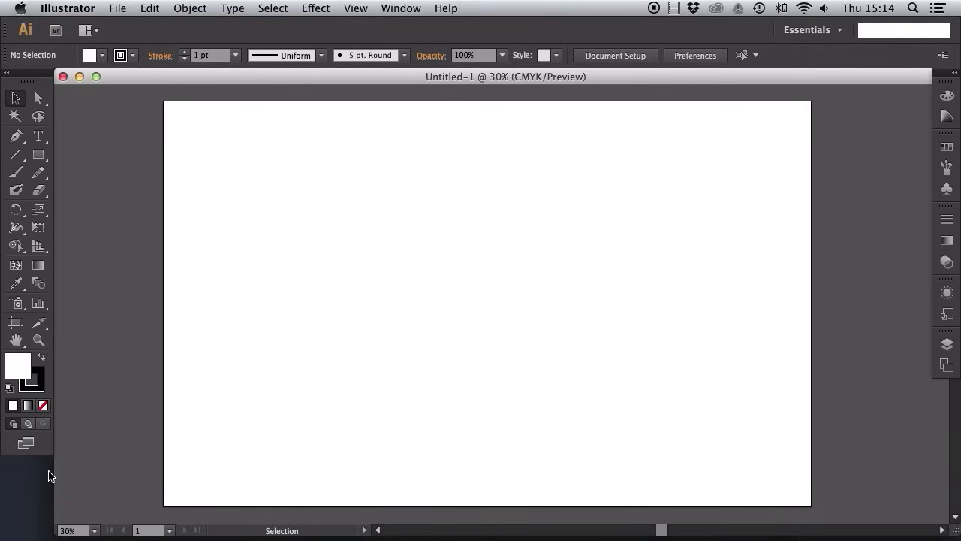
drag(54, 473, 3, 472)
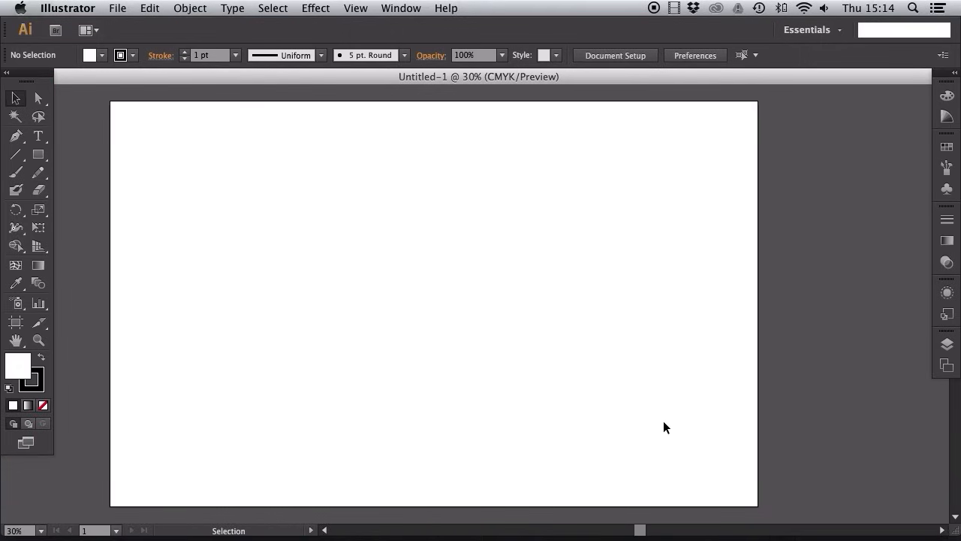
scroll(665, 422, up, 1)
scroll(666, 421, down, 1)
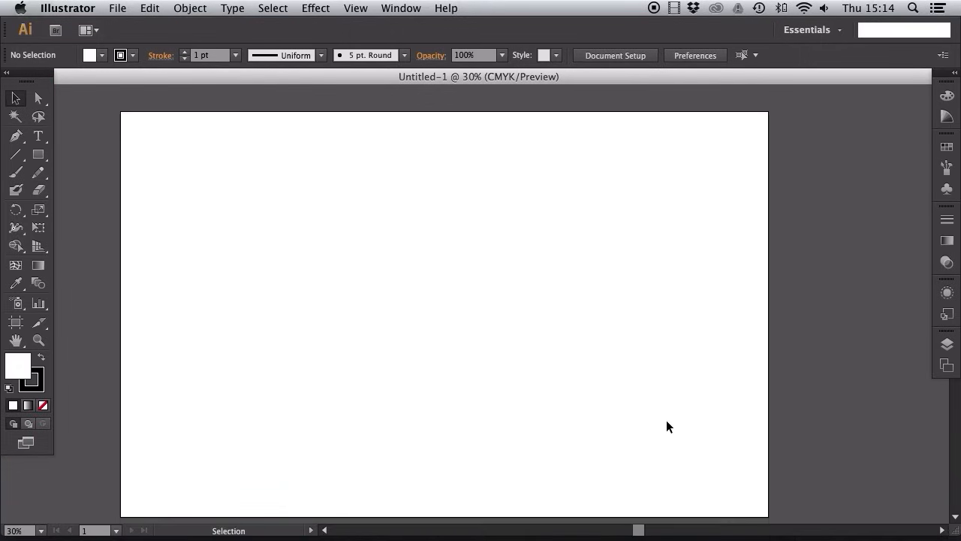
scroll(665, 421, down, 1)
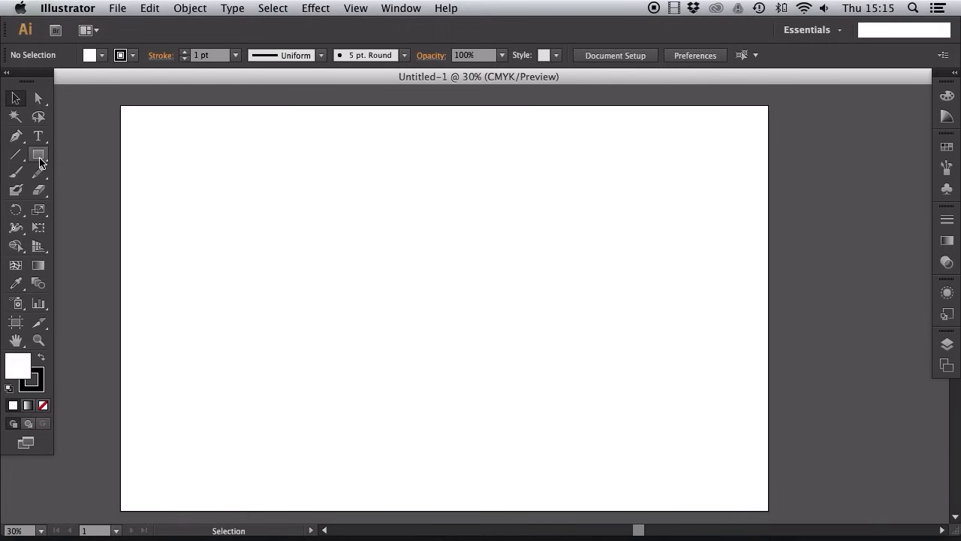
Draw a circle about 210 mm across with the Ellipse tool in the middle of the artboard and adjust its position.
drag(39, 158, 110, 195)
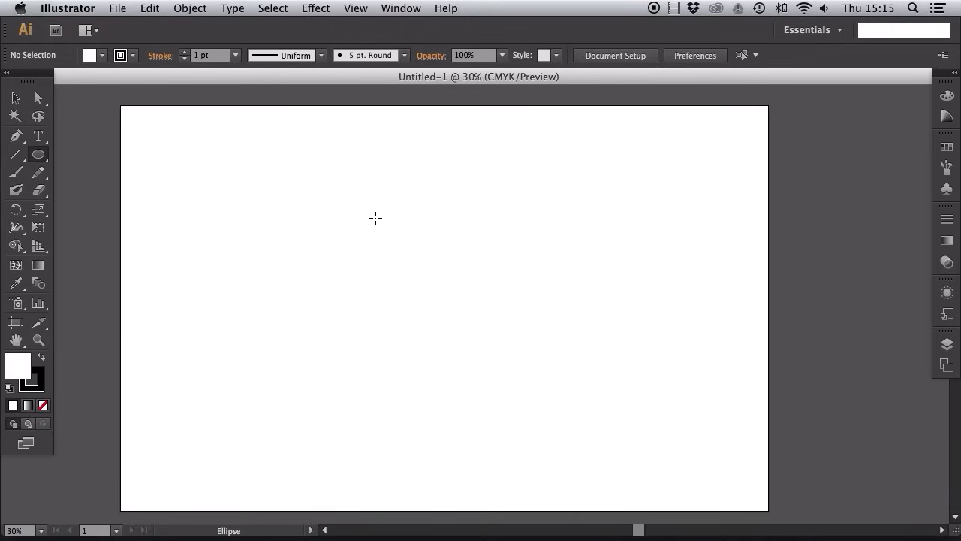
key(super+equal)
key(super+equal)
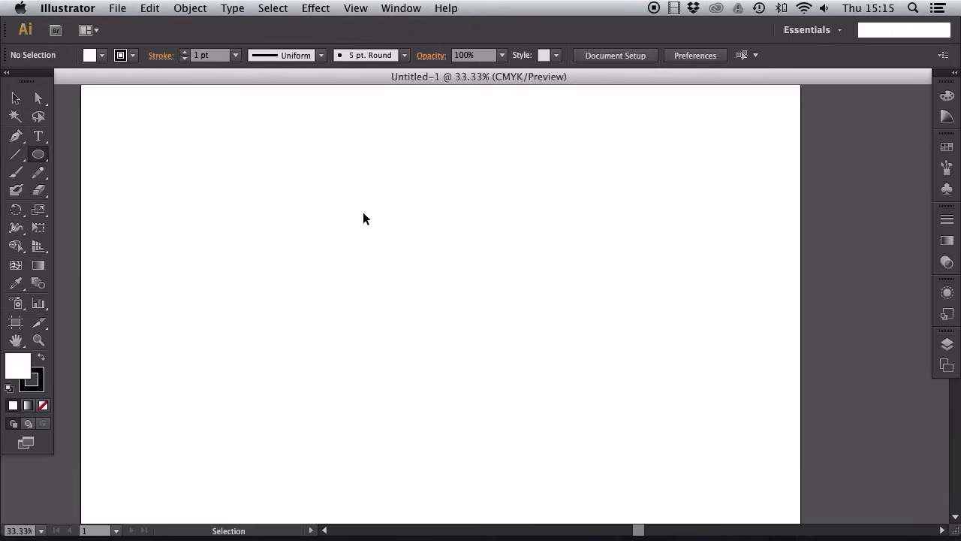
drag(369, 168, 562, 393)
click(15, 98)
drag(470, 171, 439, 165)
Show the rulers and place a horizontal and a vertical guide through the circle's centre.
click(357, 8)
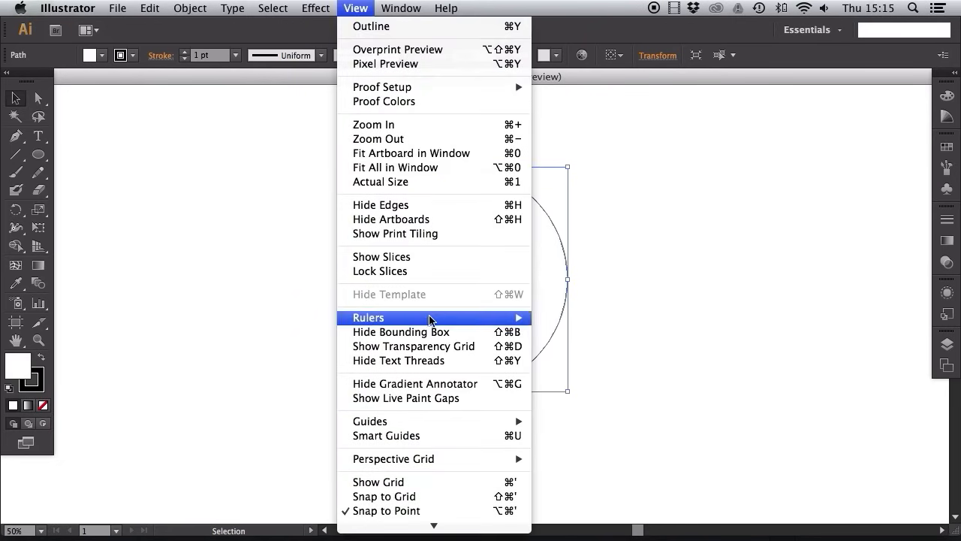
mouse_move(431, 316)
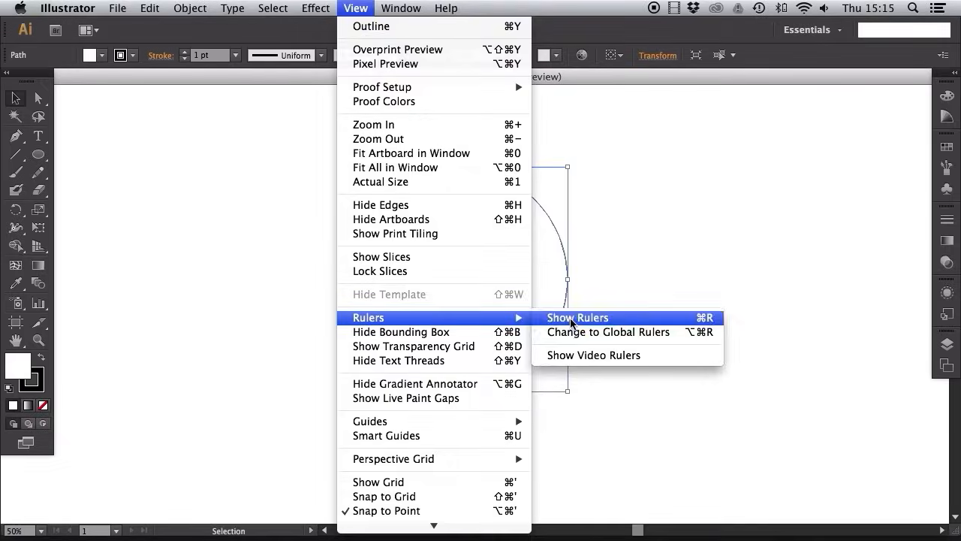
click(570, 318)
drag(440, 90, 446, 279)
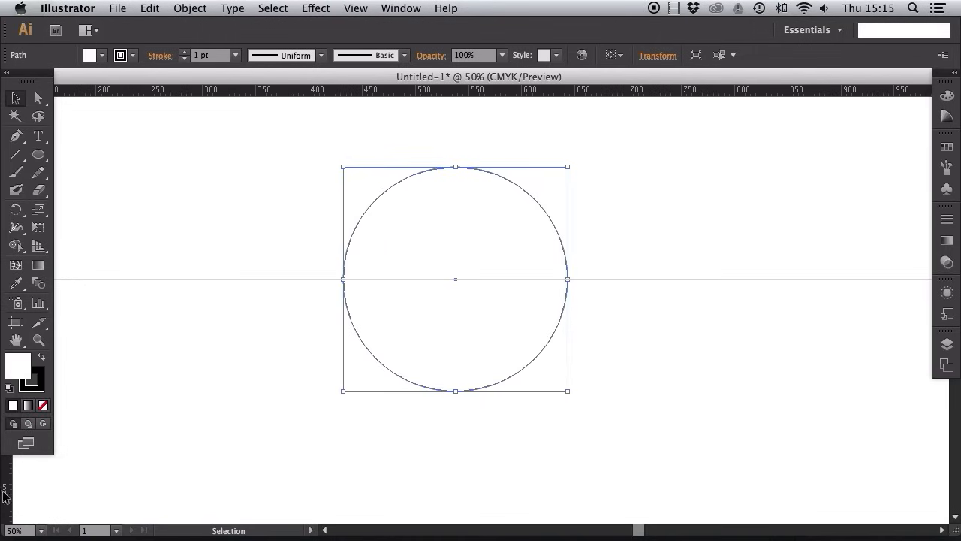
drag(11, 478, 455, 431)
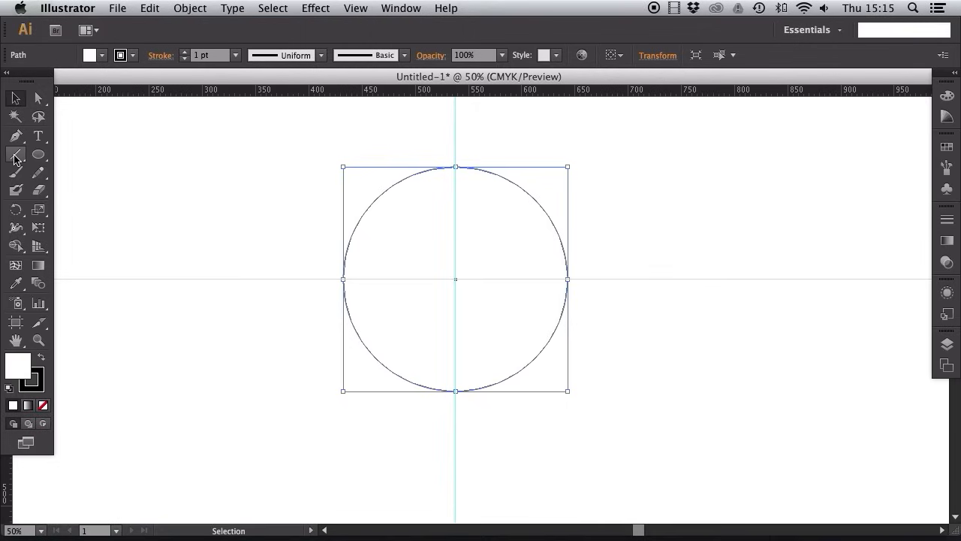
Draw an arc from outside the circle's upper left side to the crossing of the guides.
drag(15, 158, 73, 177)
mouse_move(295, 229)
mouse_down()
mouse_move(300, 238)
mouse_move(434, 257)
mouse_move(455, 278)
mouse_up()
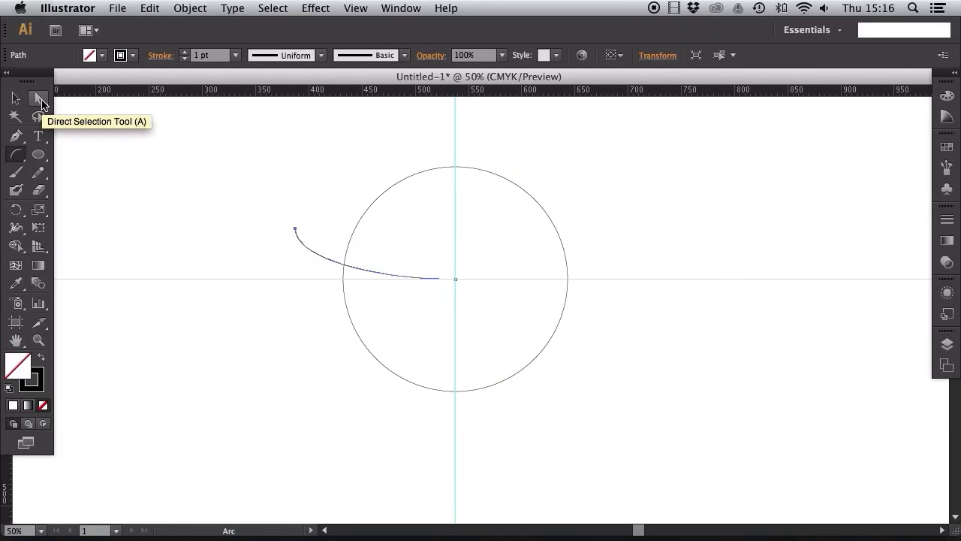
Reshape the arc into an S-shaped owl brow by adjusting its handles and ending it on the vertical guide below the circle's centre.
click(40, 99)
click(295, 230)
drag(367, 279, 447, 223)
drag(455, 279, 455, 293)
mouse_move(447, 238)
mouse_down()
mouse_move(455, 220)
mouse_move(447, 224)
mouse_up()
drag(295, 256, 316, 255)
drag(295, 228, 290, 230)
drag(311, 257, 322, 265)
drag(456, 293, 455, 304)
drag(448, 235, 440, 220)
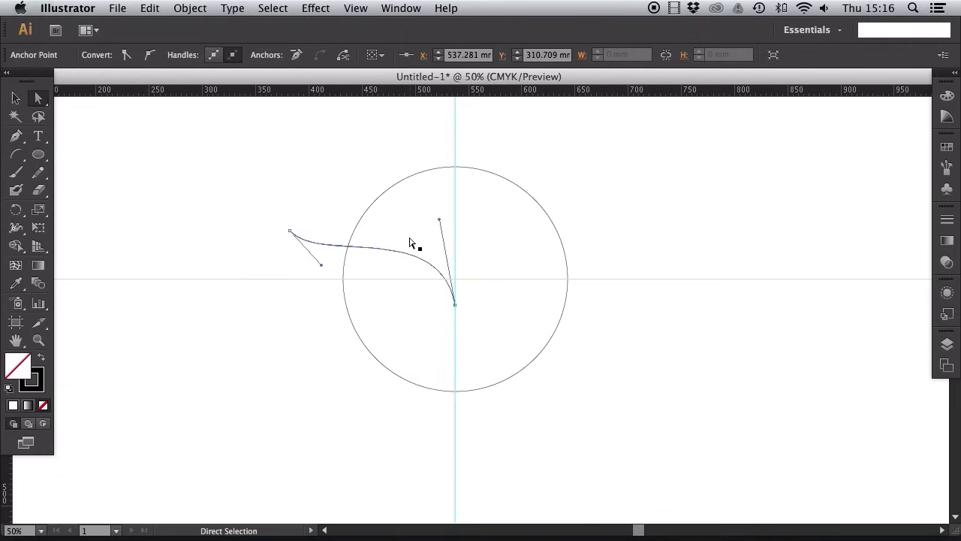
key(v)
click(237, 200)
Copy the brow curve and paste a duplicate of it.
drag(292, 235, 314, 264)
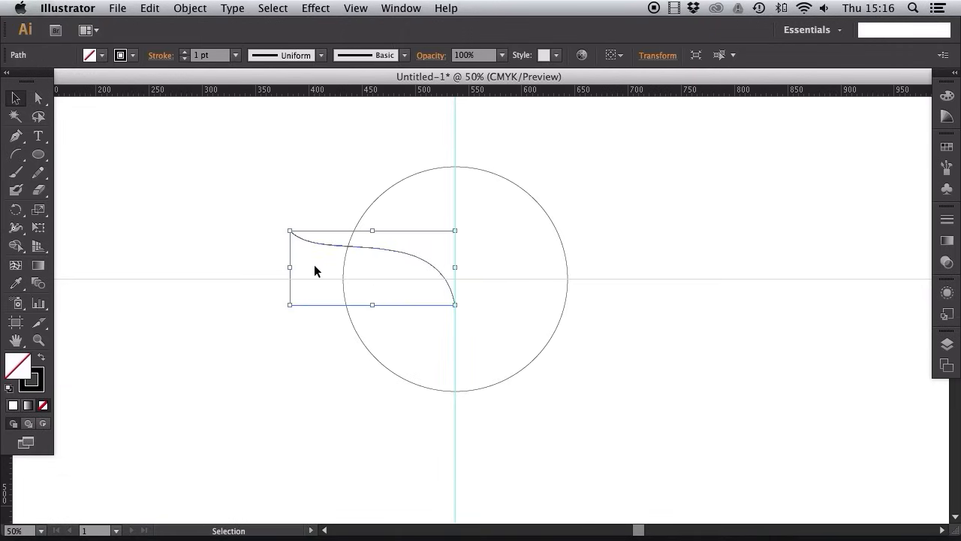
click(154, 11)
click(165, 79)
click(154, 9)
click(163, 92)
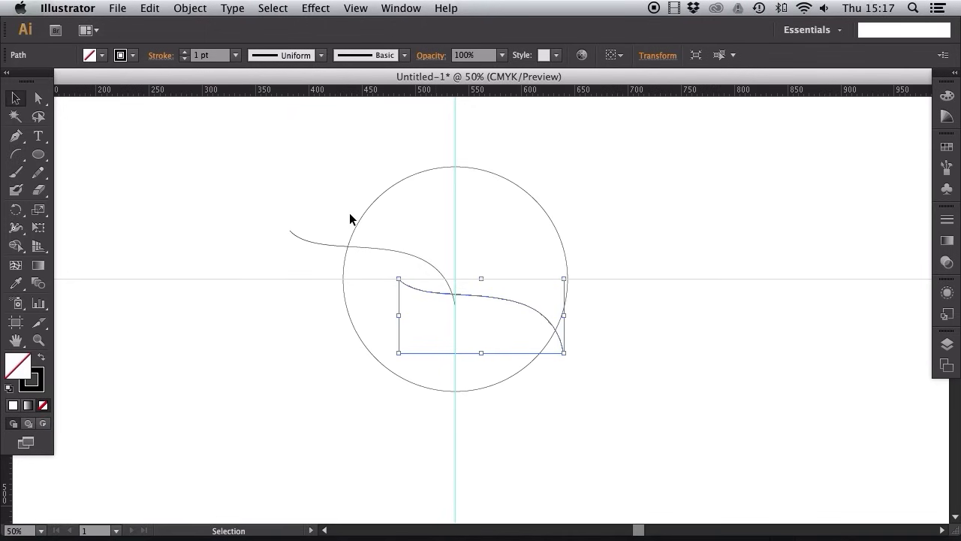
Reflect the pasted curve across the vertical axis and move it to meet the original brow in a point on the vertical guide.
right_click(434, 295)
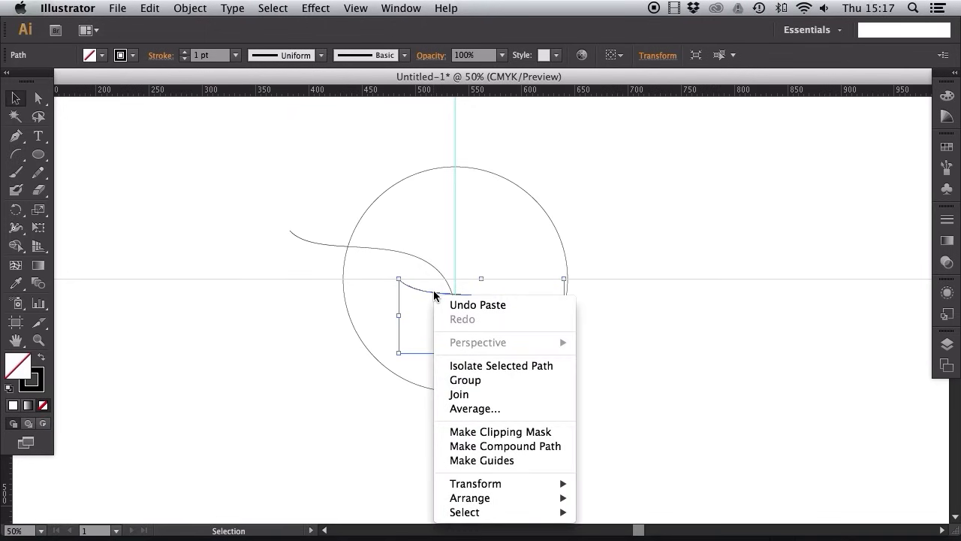
mouse_move(511, 485)
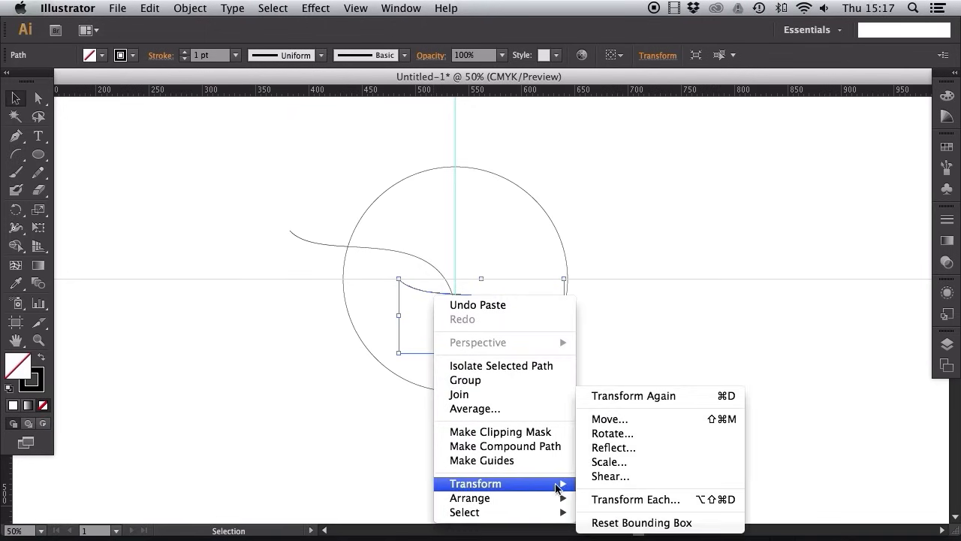
click(629, 450)
click(617, 387)
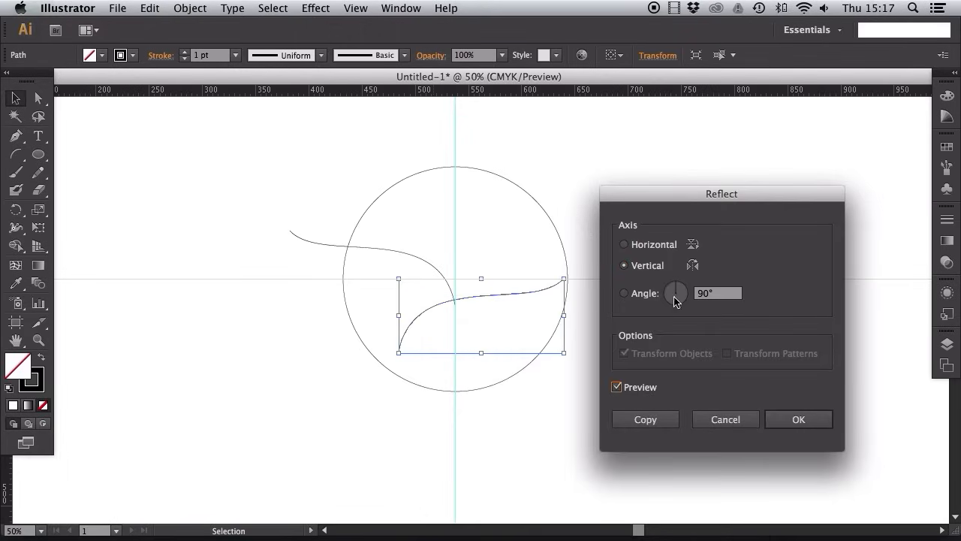
click(624, 266)
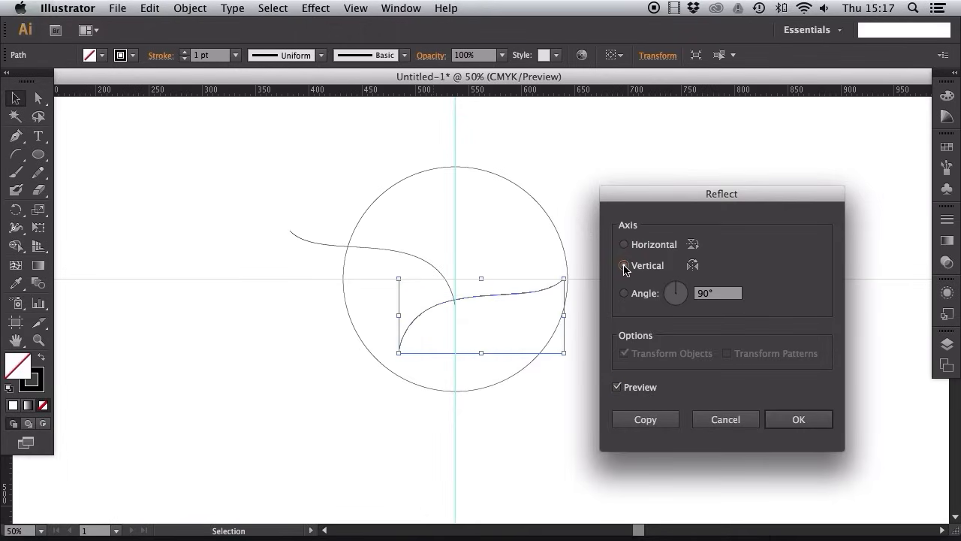
click(784, 418)
drag(474, 300, 528, 251)
click(602, 356)
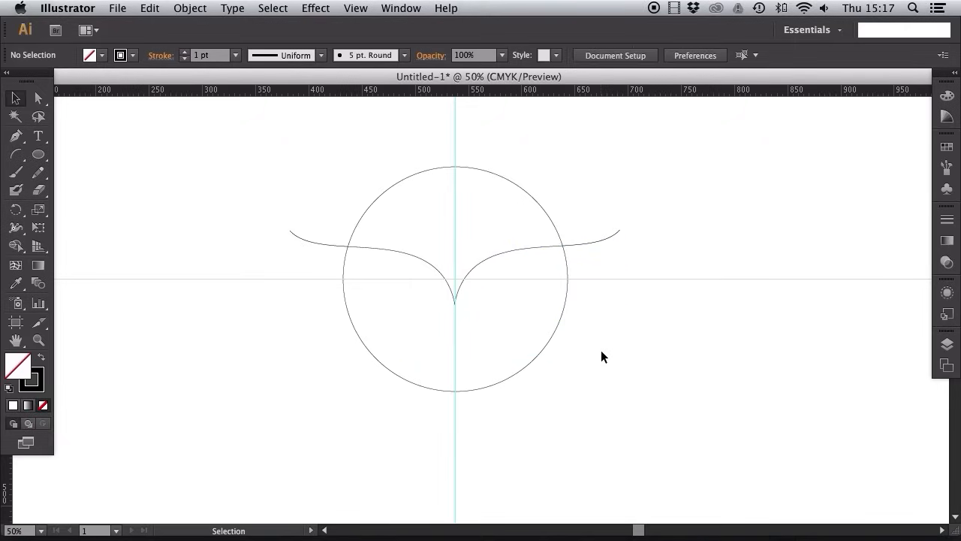
Draw a small circular left eye about 10 mm across on the horizontal guide, with black fill and no stroke.
click(39, 154)
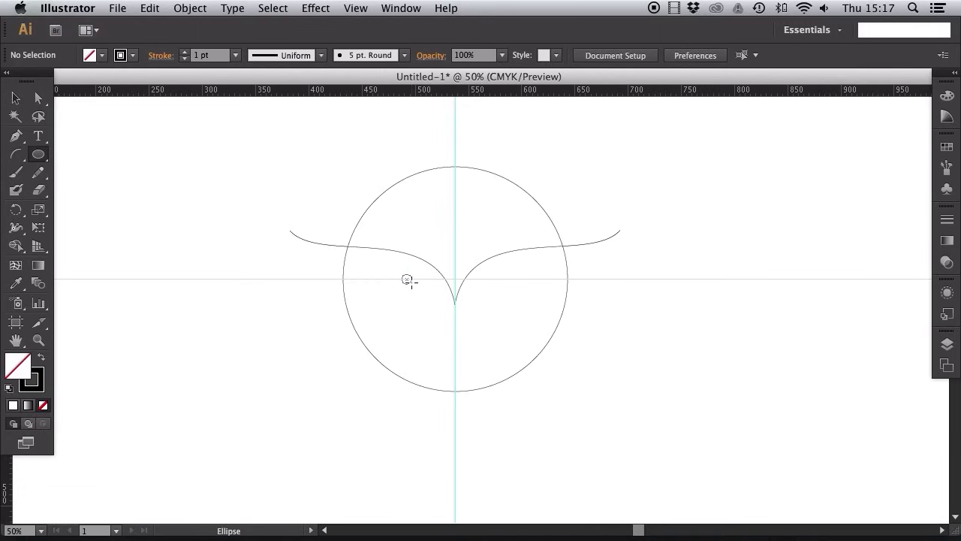
drag(406, 279, 409, 282)
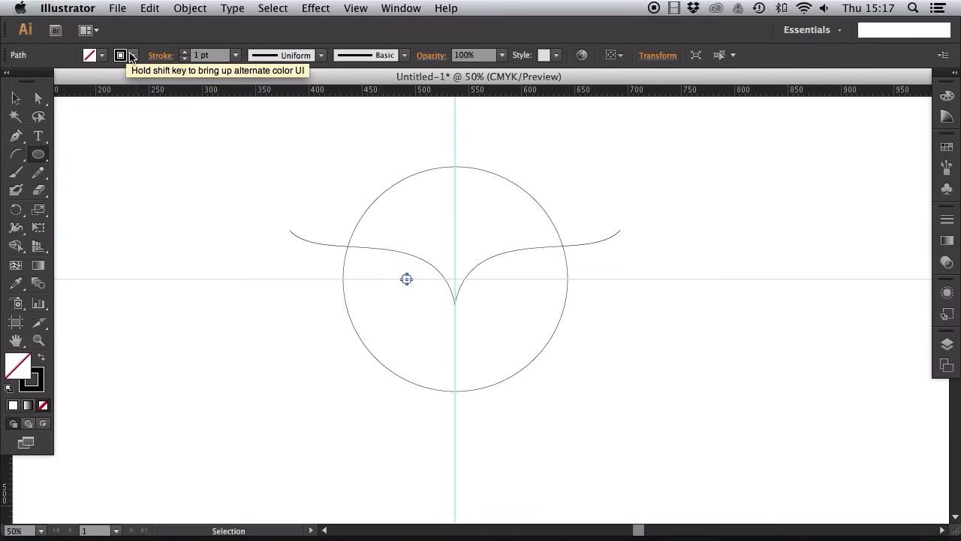
click(132, 56)
click(10, 80)
click(102, 56)
click(102, 56)
click(43, 82)
click(288, 202)
Duplicate the eye and place the copy on the horizontal guide on the other side of the beak.
click(407, 279)
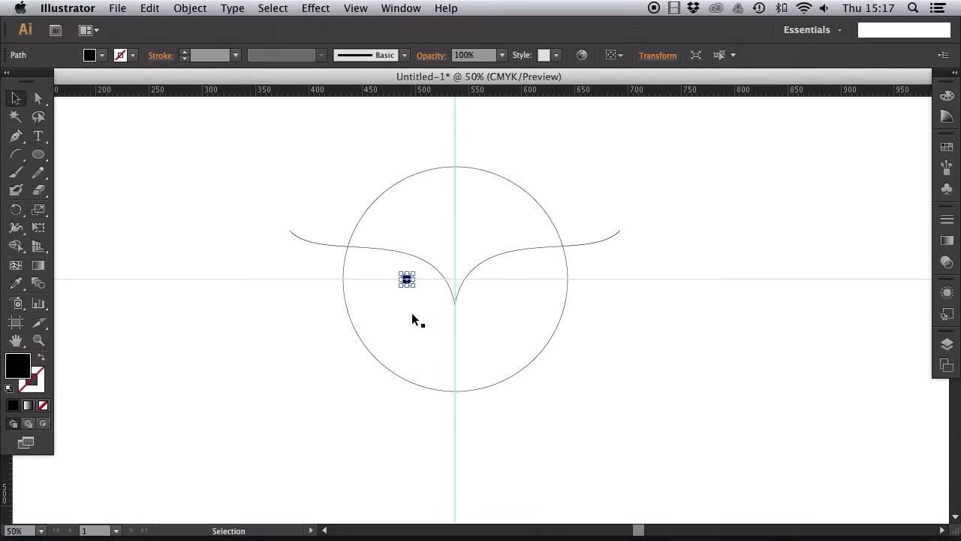
key(super+c)
key(super+v)
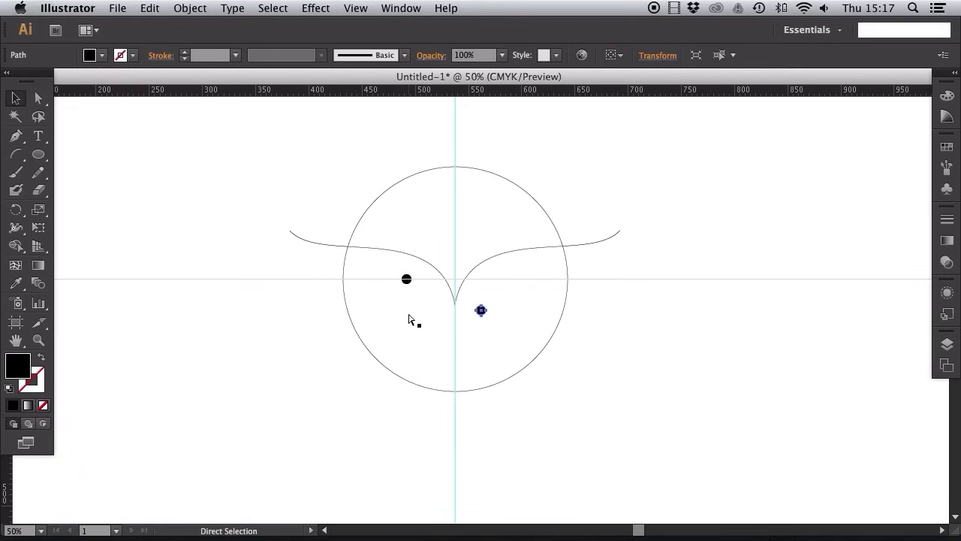
drag(481, 310, 497, 280)
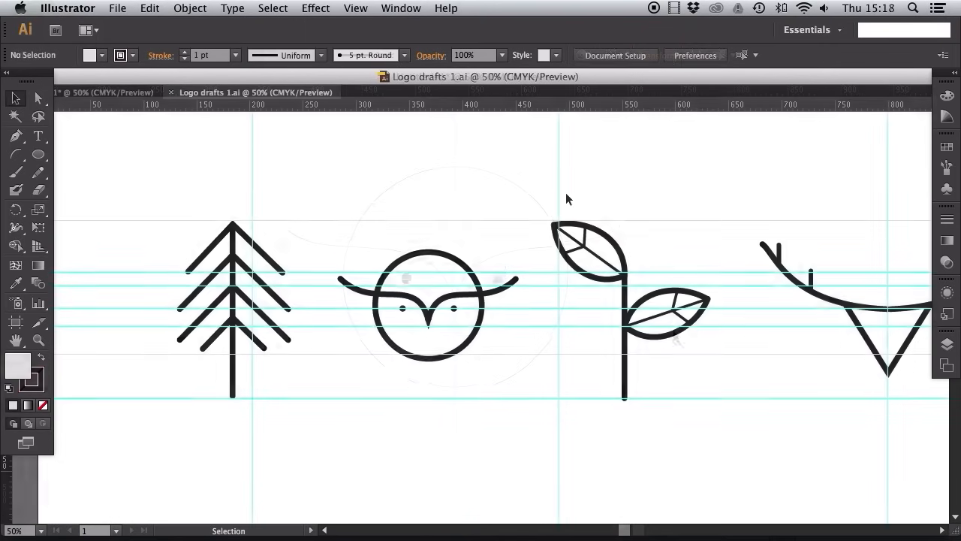
Examine the stroke settings of the owl's circle and brow in Logo drafts 1.ai and compare it with the neighbouring icons.
click(419, 252)
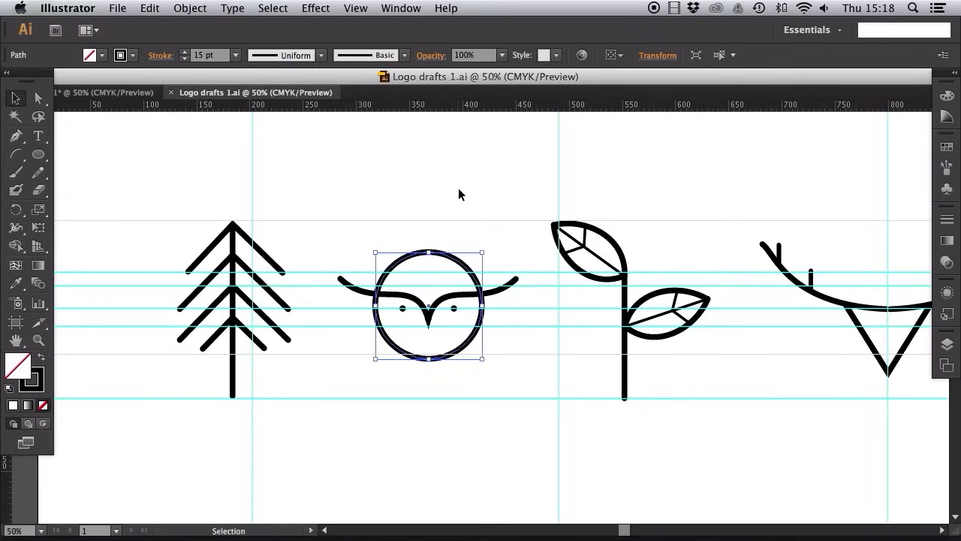
key(super+1)
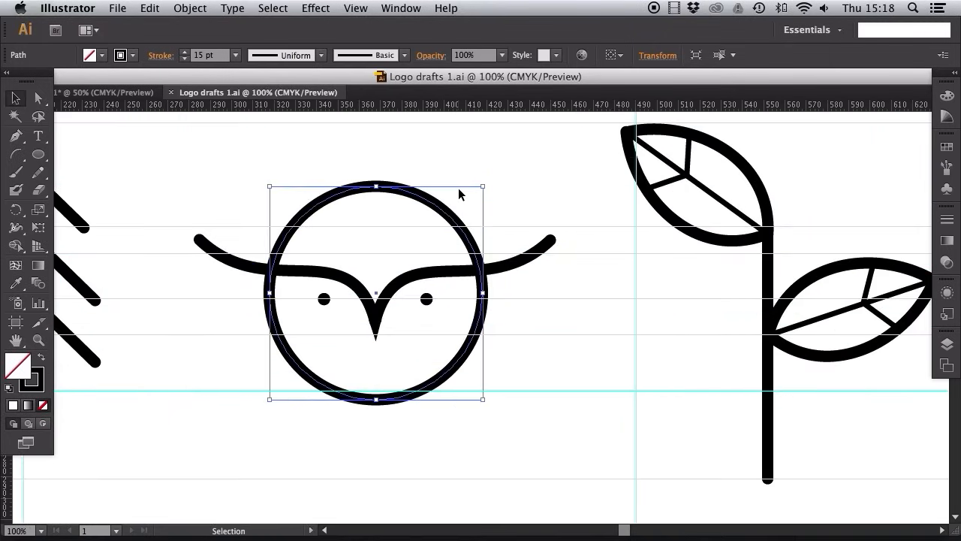
scroll(461, 194, right, 3)
scroll(463, 194, left, 5)
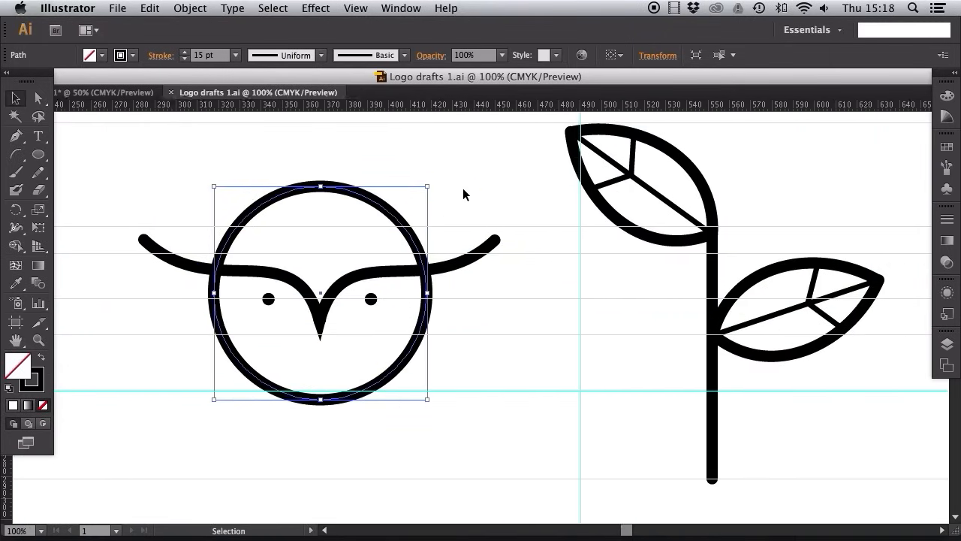
click(417, 294)
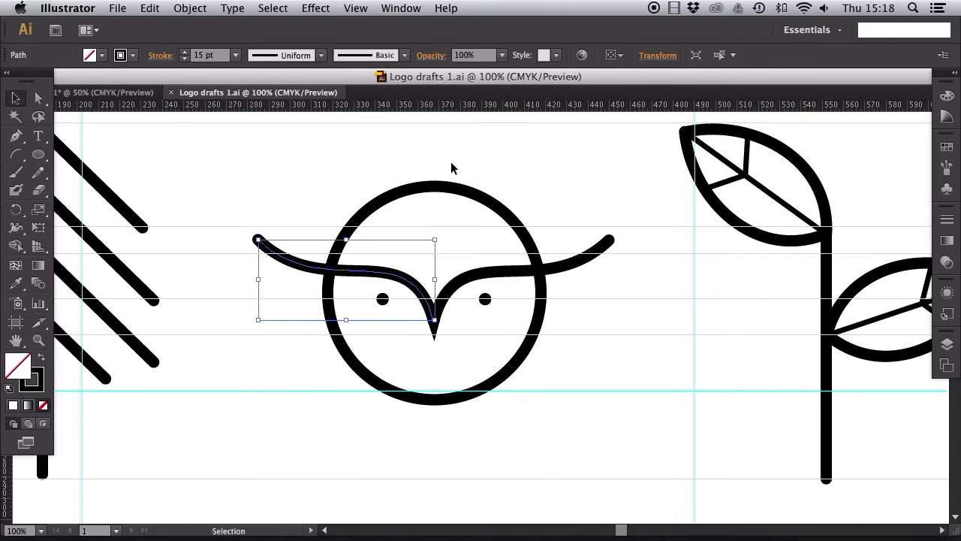
key(super+minus)
key(super+minus)
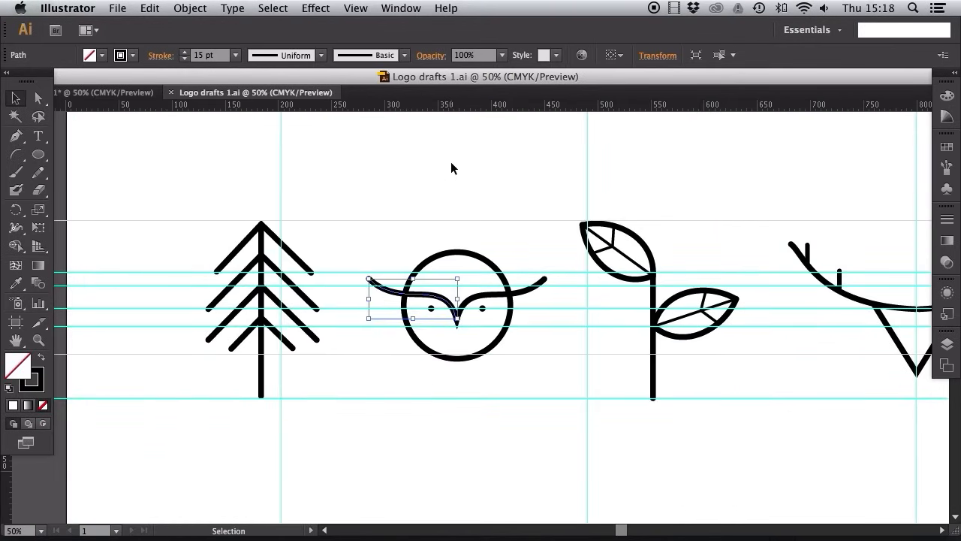
click(453, 165)
scroll(453, 165, right, 4)
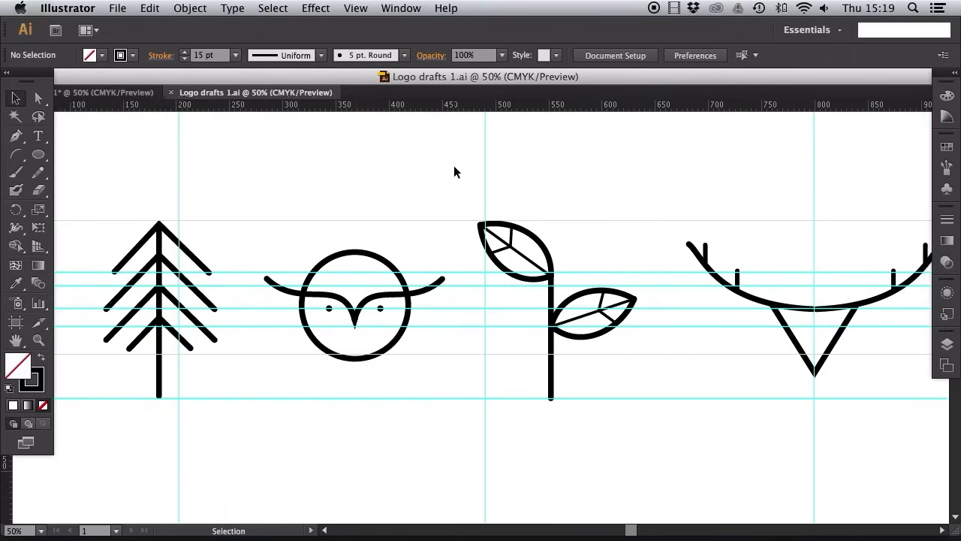
scroll(454, 172, right, 1)
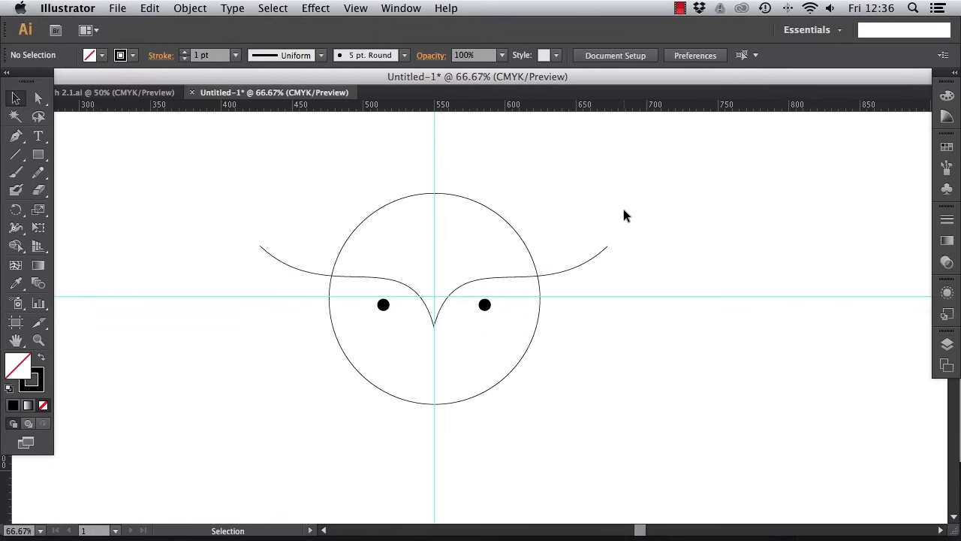
Set the stroke of the circle and both brow curves to 12 pt weight with round caps.
click(948, 222)
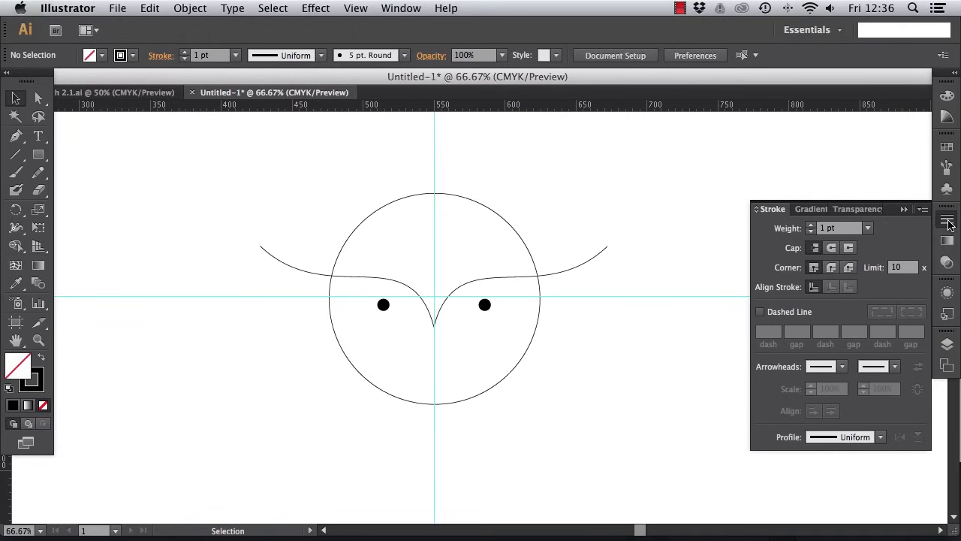
drag(287, 208, 348, 284)
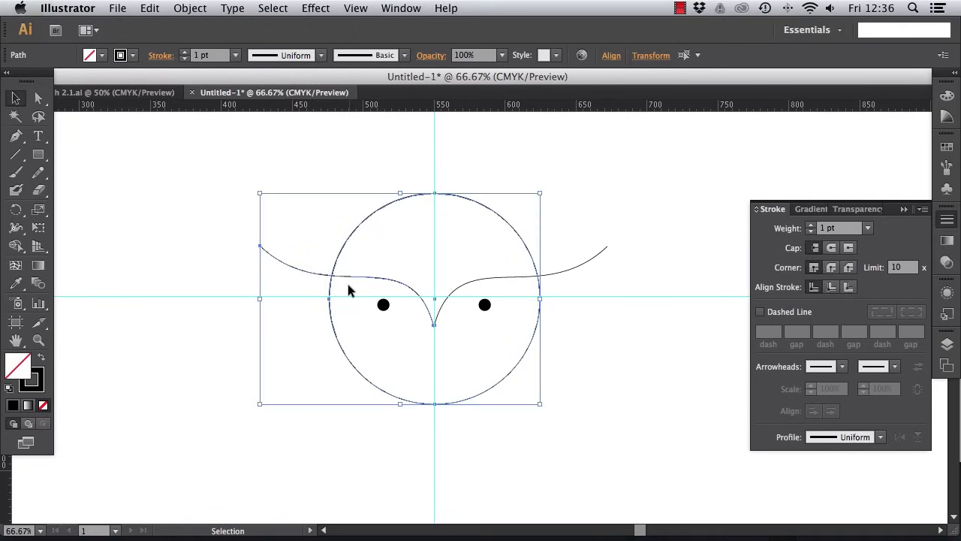
shift+drag(579, 210, 631, 260)
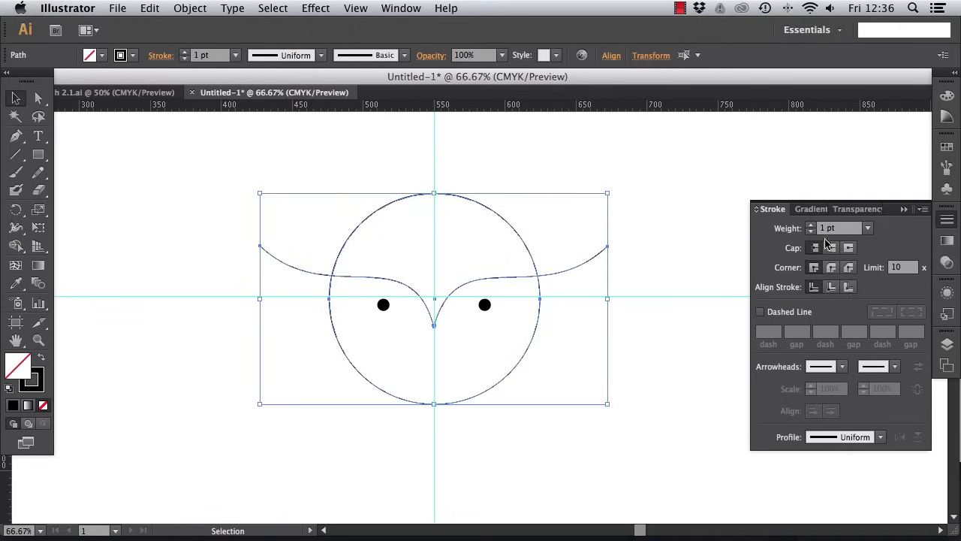
click(868, 229)
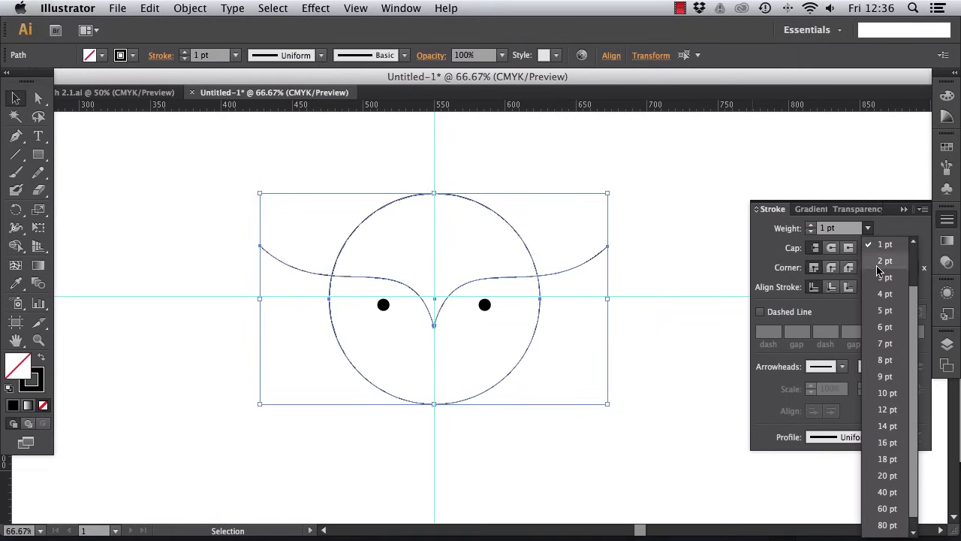
click(884, 413)
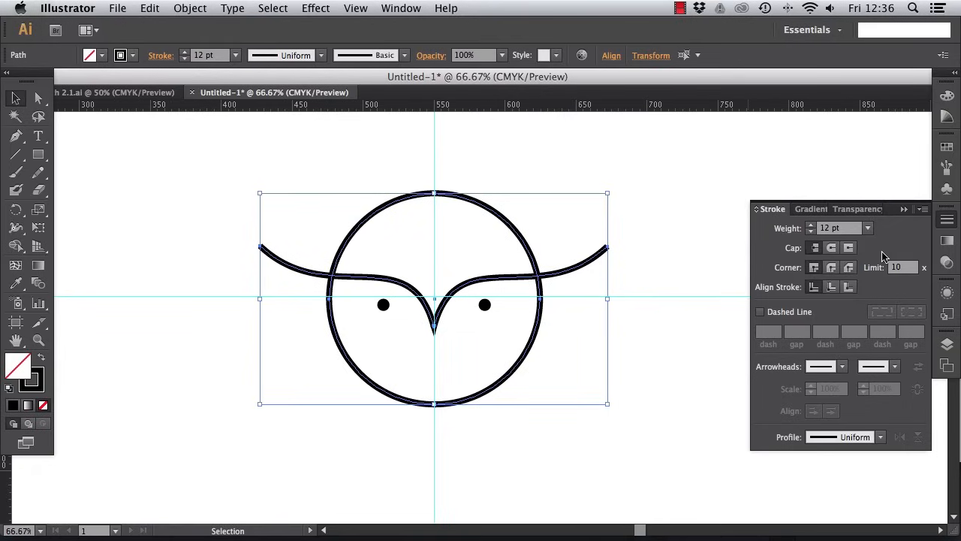
click(832, 255)
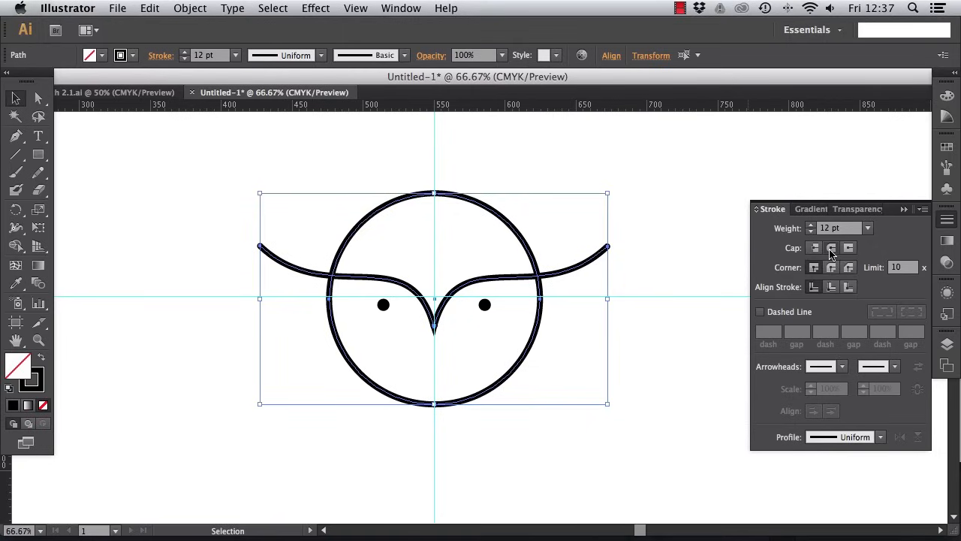
click(903, 210)
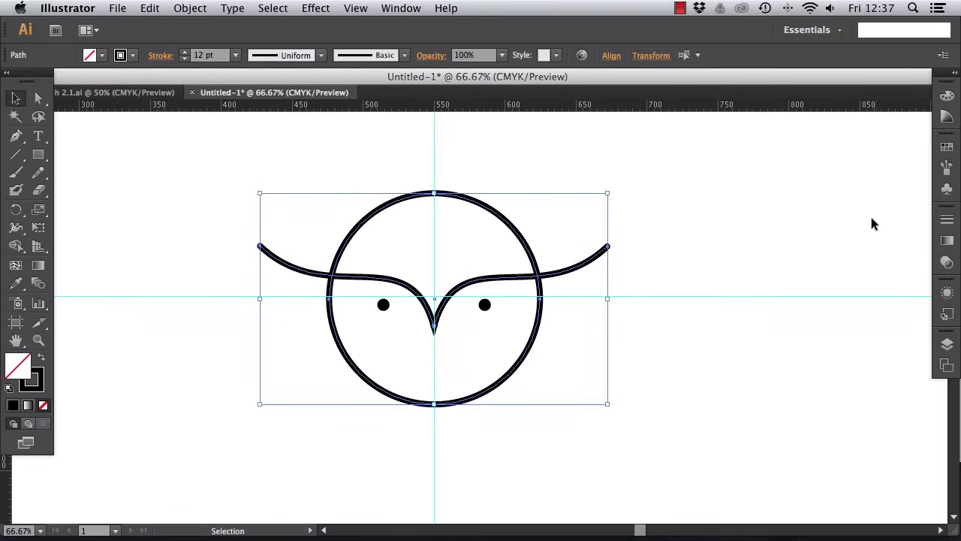
click(36, 376)
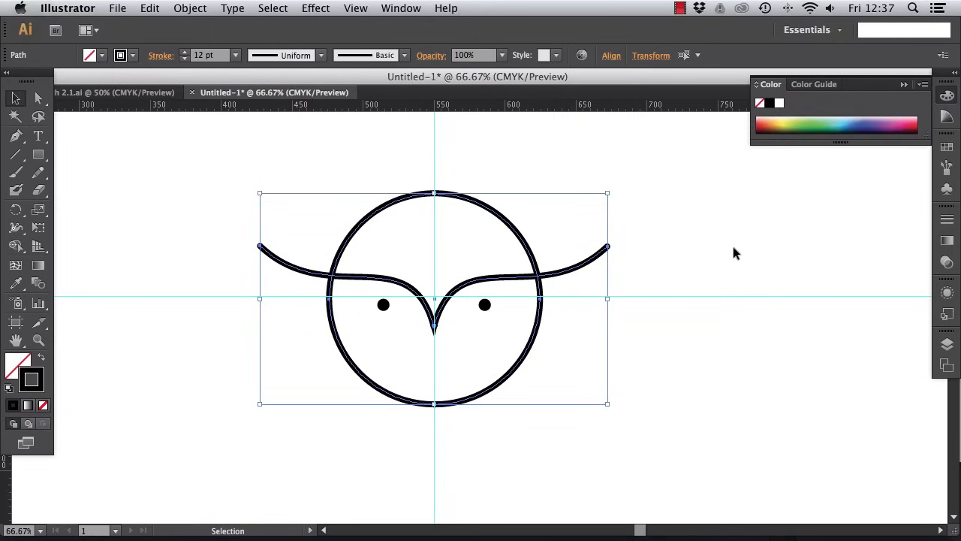
click(732, 251)
click(924, 84)
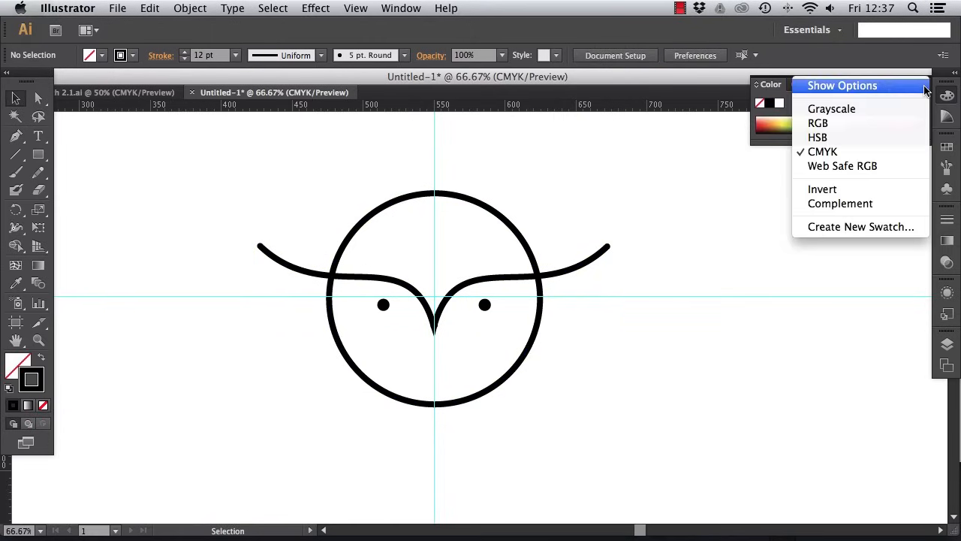
click(887, 151)
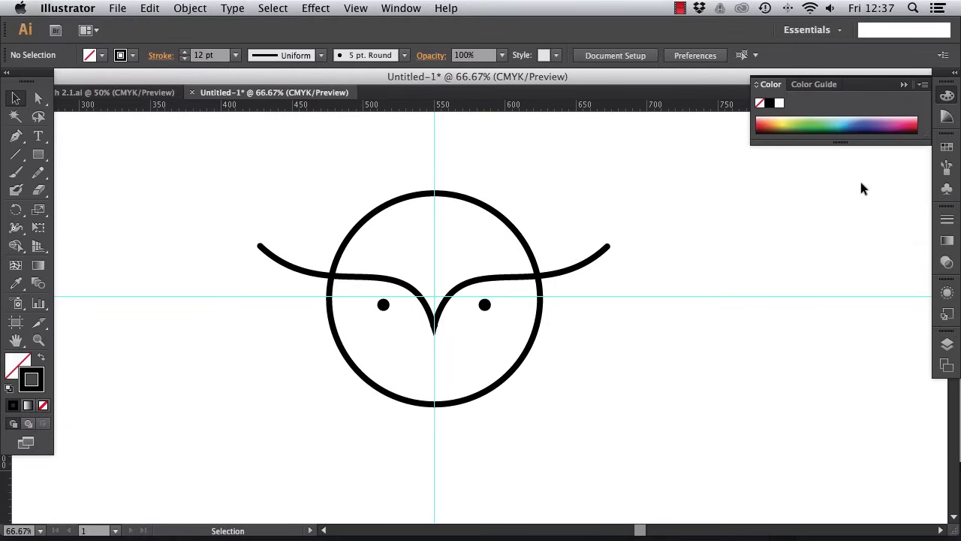
click(905, 84)
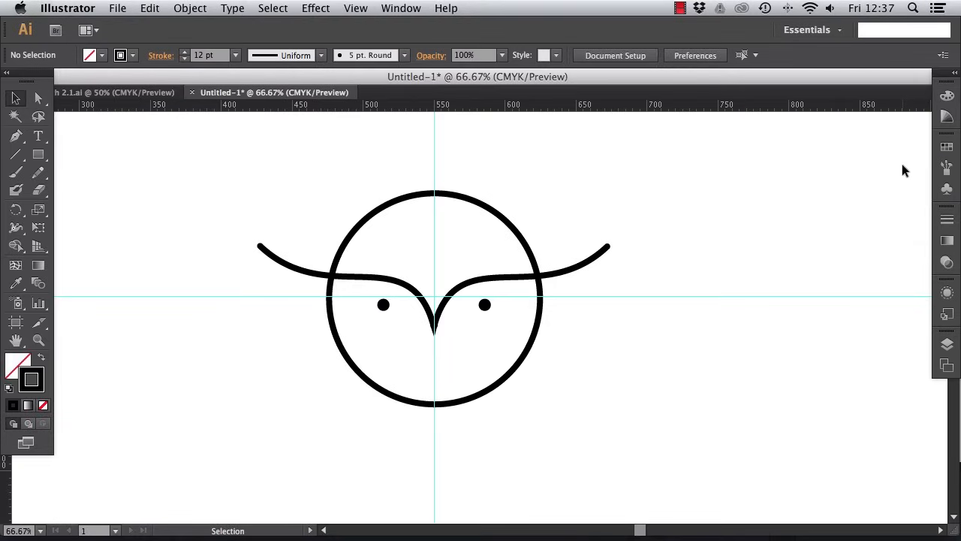
Start a new swatch with the color type Process Color and the color mode CMYK.
click(949, 148)
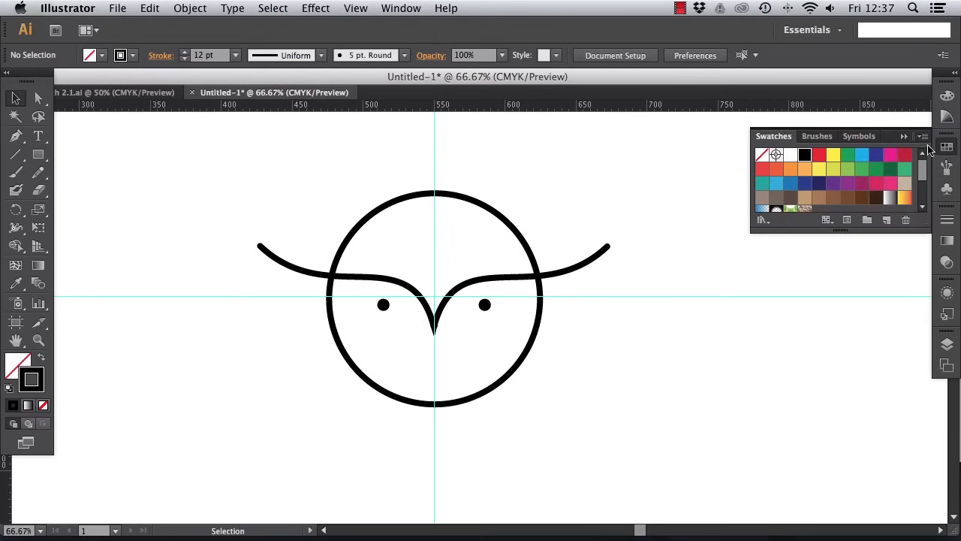
click(924, 137)
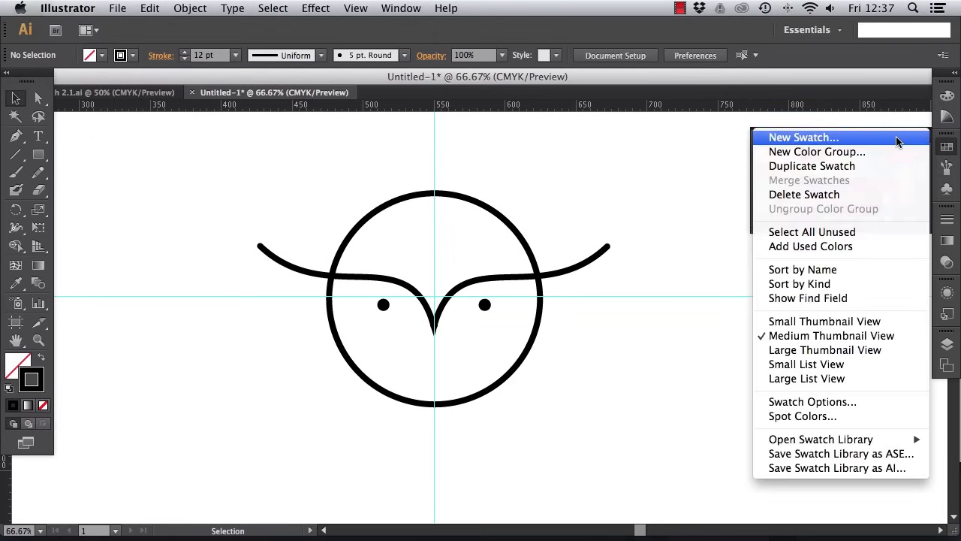
click(900, 139)
drag(243, 81, 783, 152)
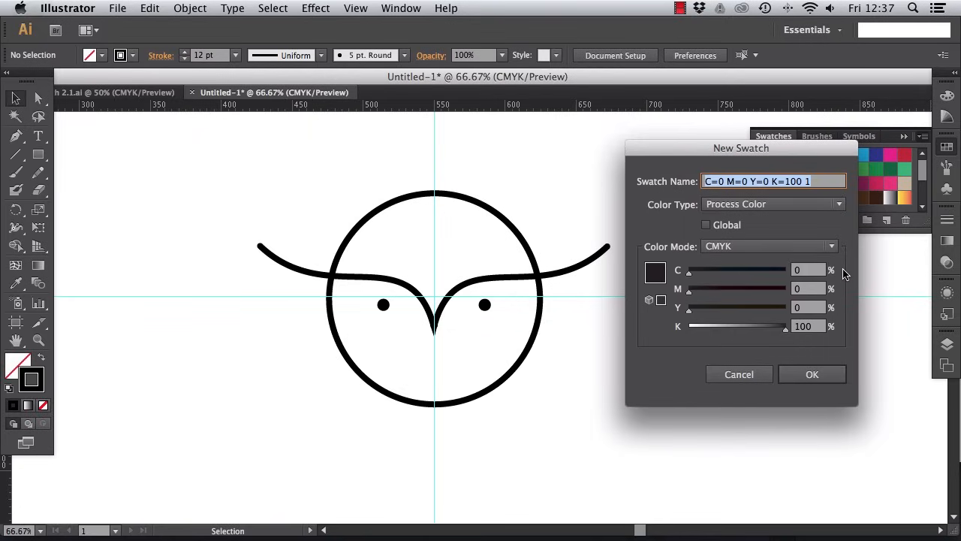
click(837, 203)
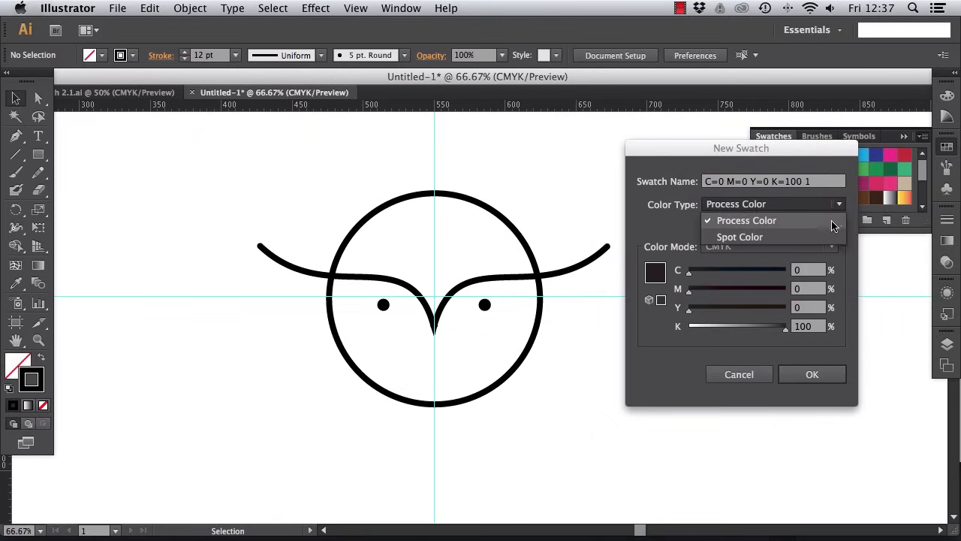
click(834, 219)
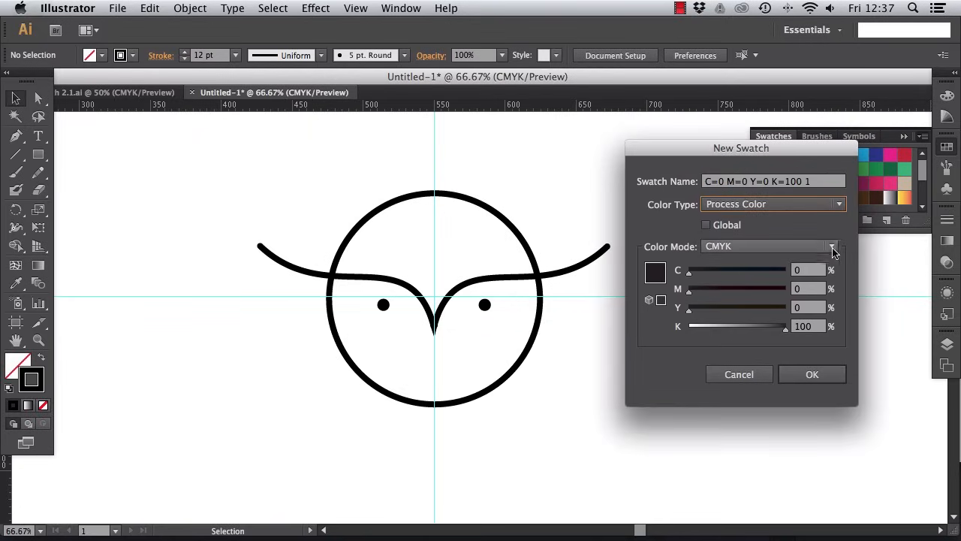
click(833, 252)
click(818, 314)
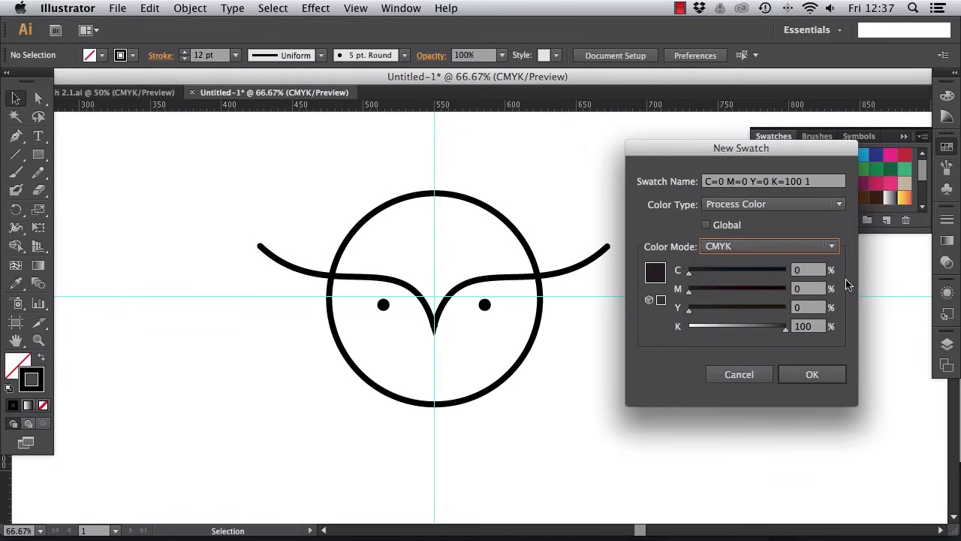
Set the new swatch's color to C 53.5, M 44.5, Y 42 and K 8.5 percent.
click(797, 271)
text(53.5)
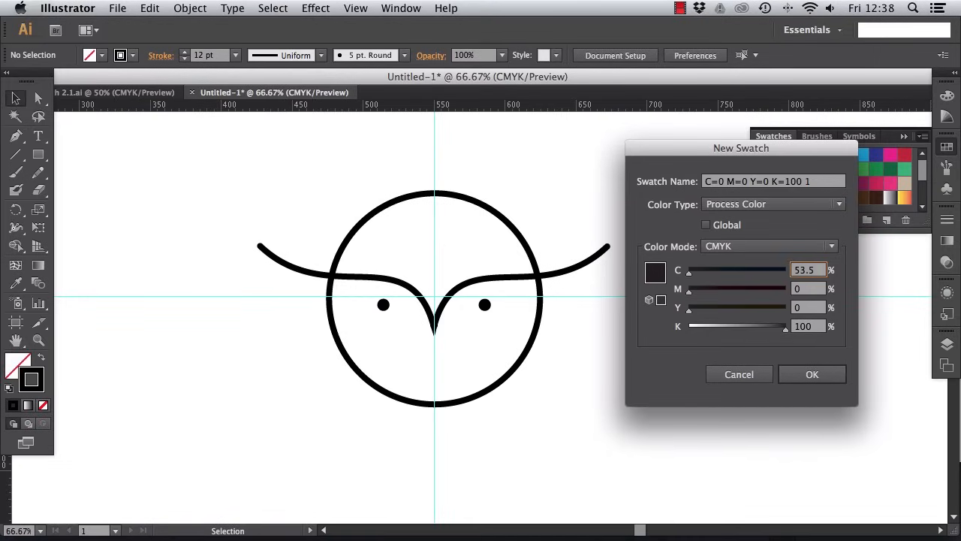
key(Tab)
text(44.5)
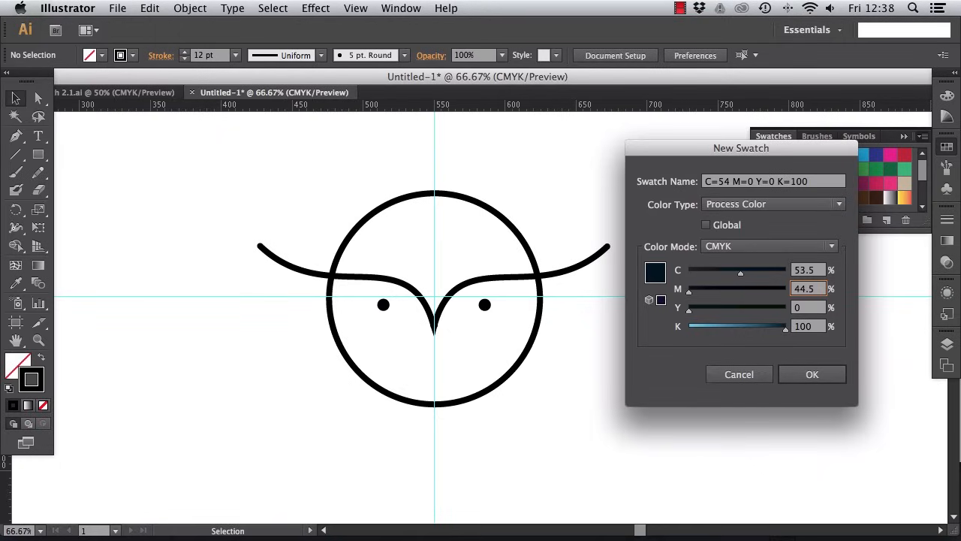
key(Tab)
text(42)
key(Tab)
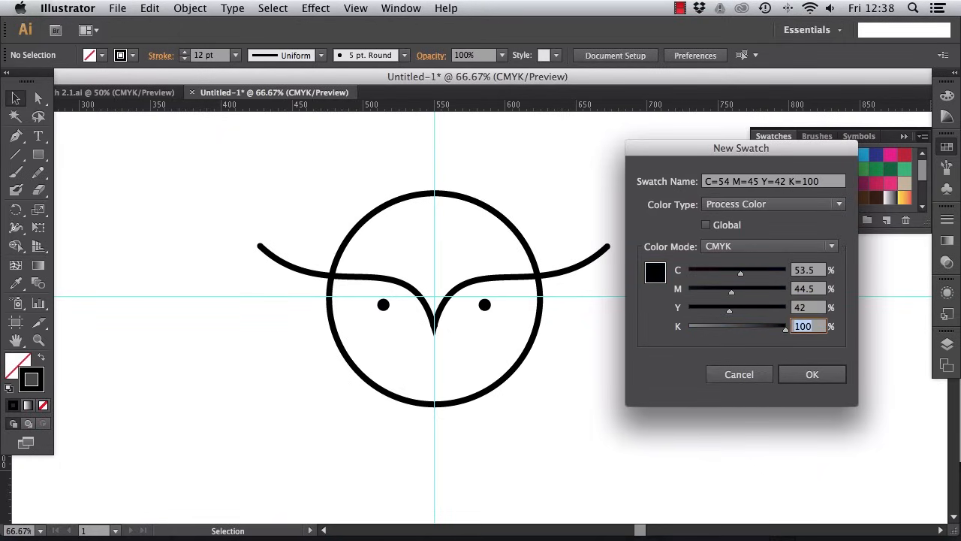
text(8.5)
Name the swatch Logo Grey and add it to the document's swatches.
drag(830, 182, 681, 182)
text(Logo)
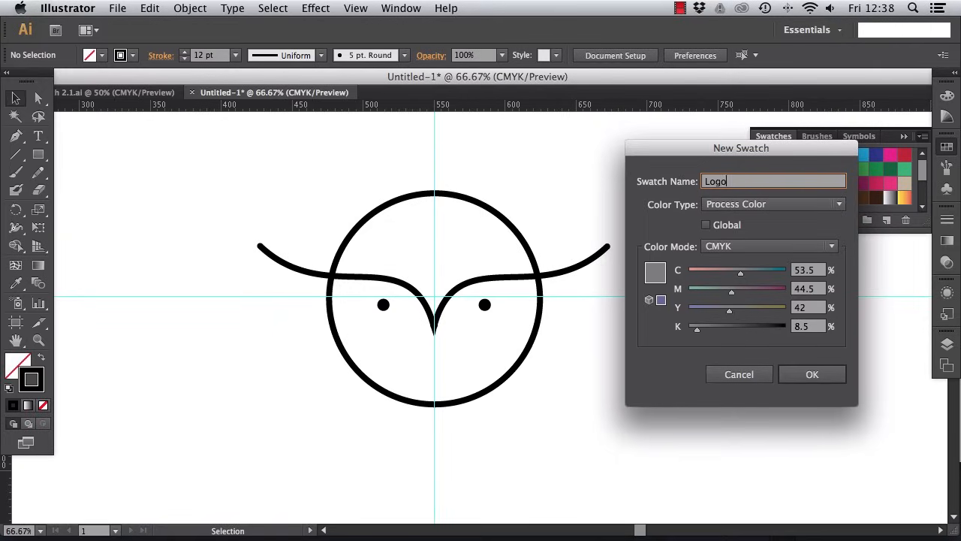
text( Grey)
click(797, 368)
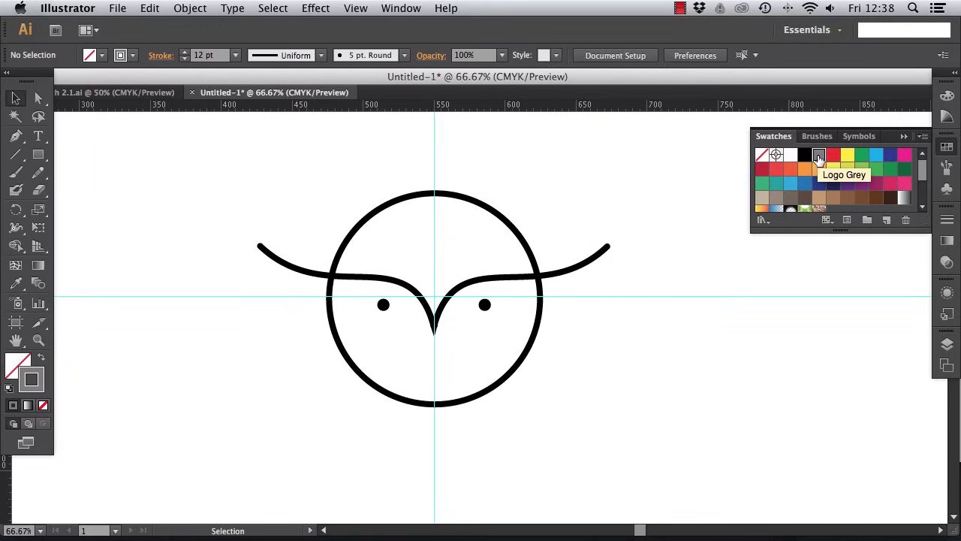
Apply the Logo Grey swatch to the stroke of the circle and both brow curves.
drag(309, 190, 330, 272)
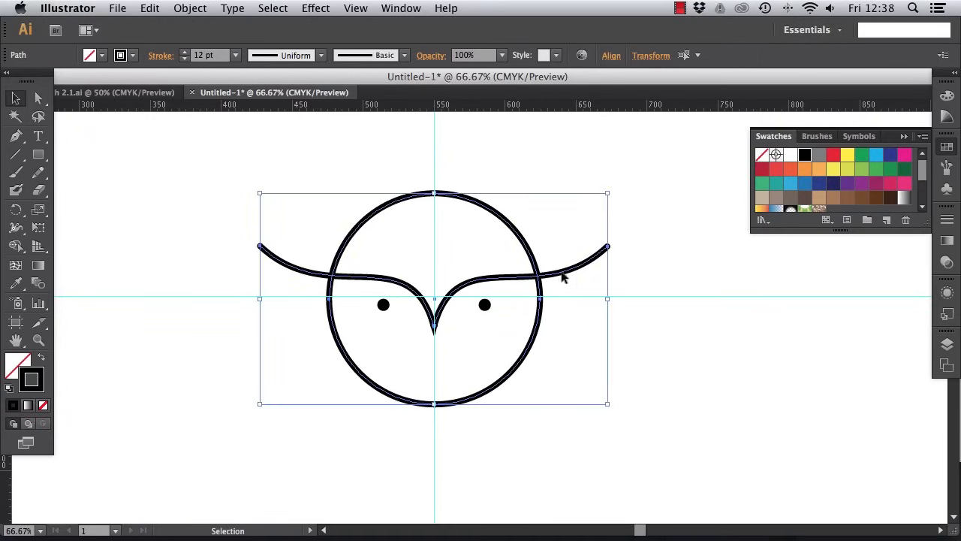
click(120, 55)
click(45, 88)
Fill both eyes with the Logo Grey swatch and deselect them.
click(383, 304)
shift+click(485, 304)
click(89, 55)
click(52, 81)
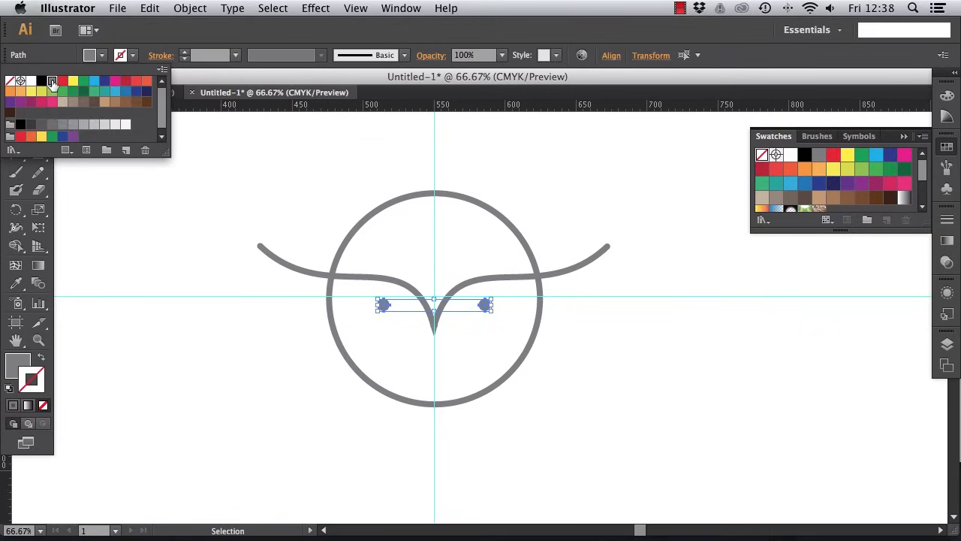
click(314, 165)
click(314, 171)
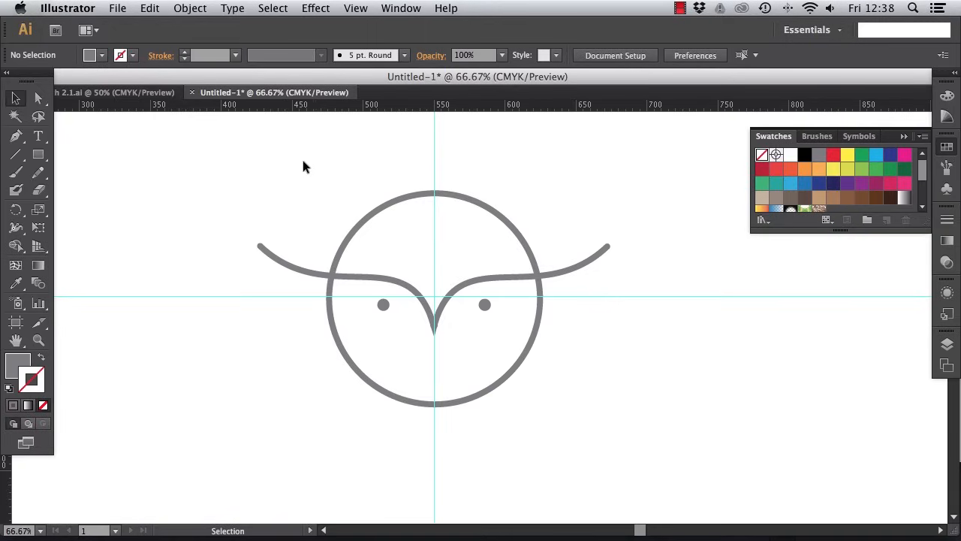
Delete the vertical and the horizontal guide.
drag(374, 152, 554, 162)
key(Delete)
drag(643, 278, 577, 305)
key(Delete)
Group the owl's circle, brow curves and eyes, and convert the group's strokes to outlined shapes.
mouse_move(308, 175)
mouse_down()
mouse_move(578, 387)
mouse_move(574, 413)
mouse_up()
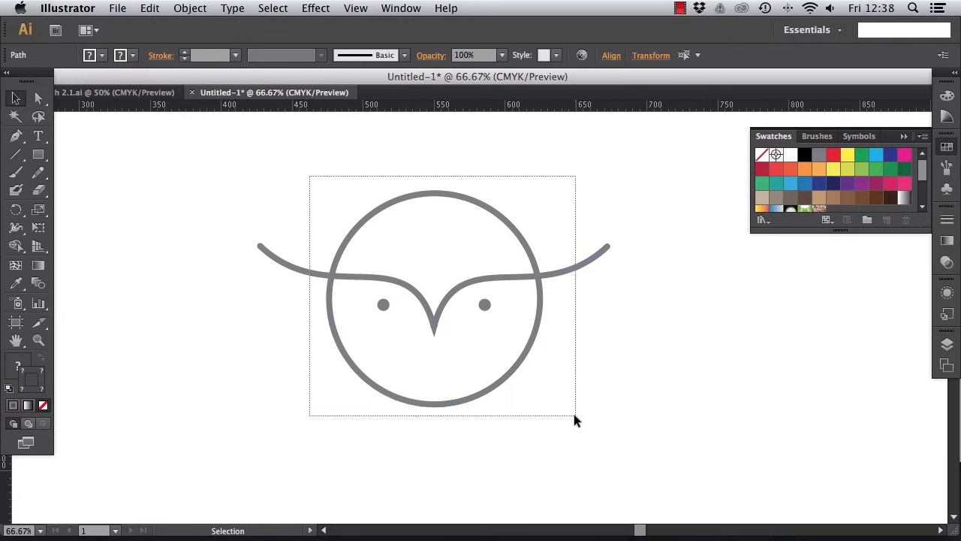
right_click(517, 277)
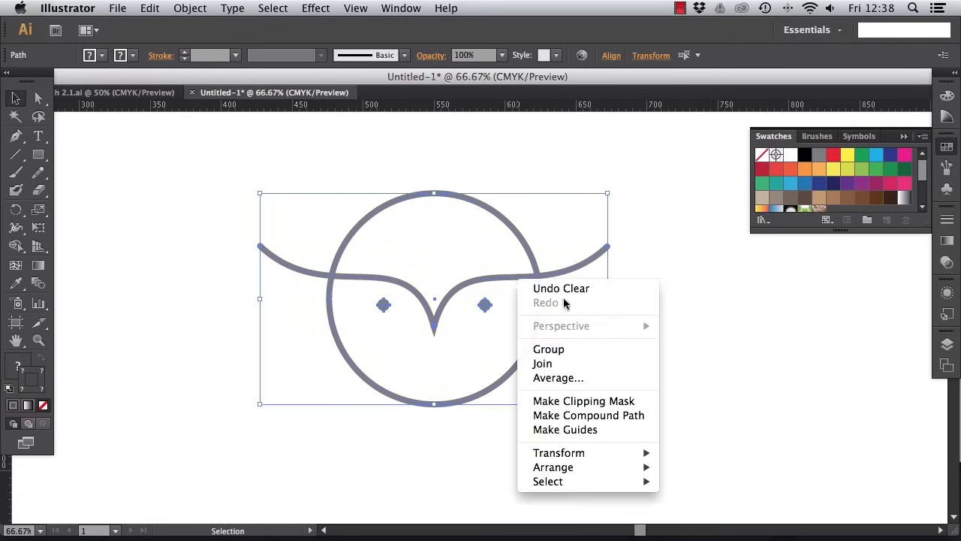
click(549, 349)
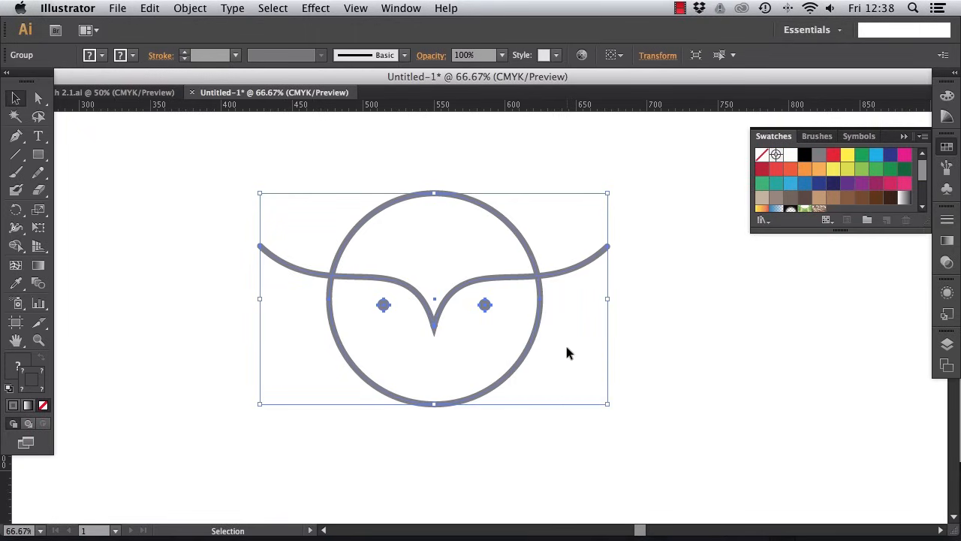
click(199, 9)
mouse_move(248, 295)
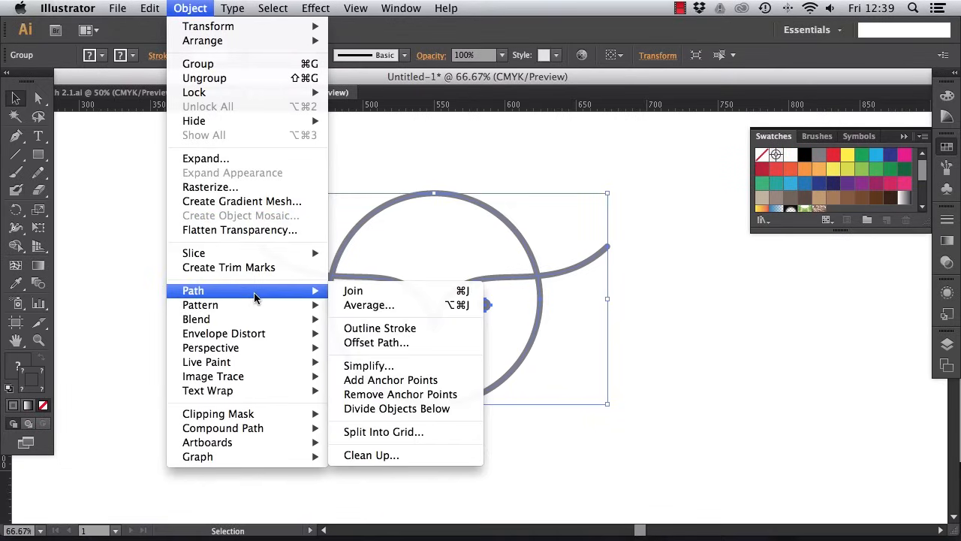
click(388, 328)
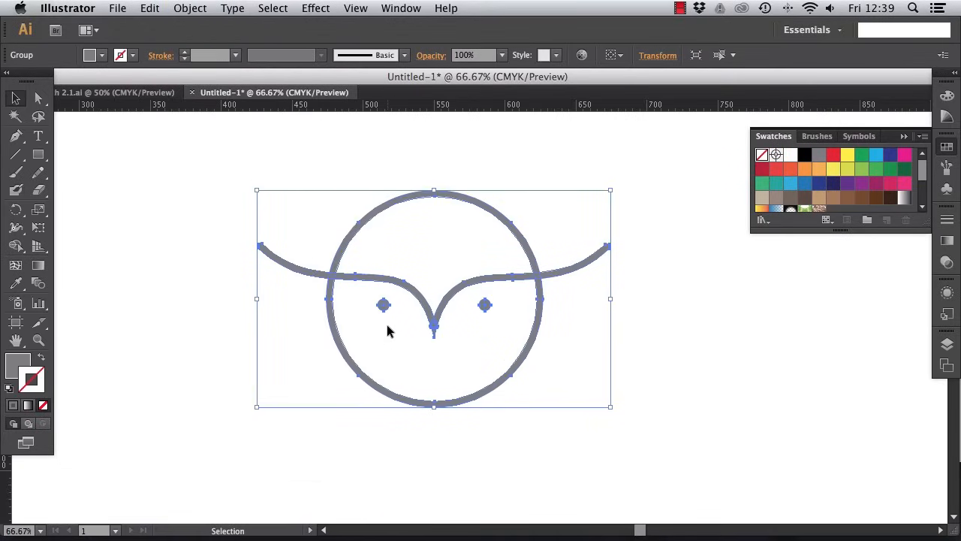
Merge the outlined owl shapes into one with the Pathfinder's Unite operation.
click(400, 9)
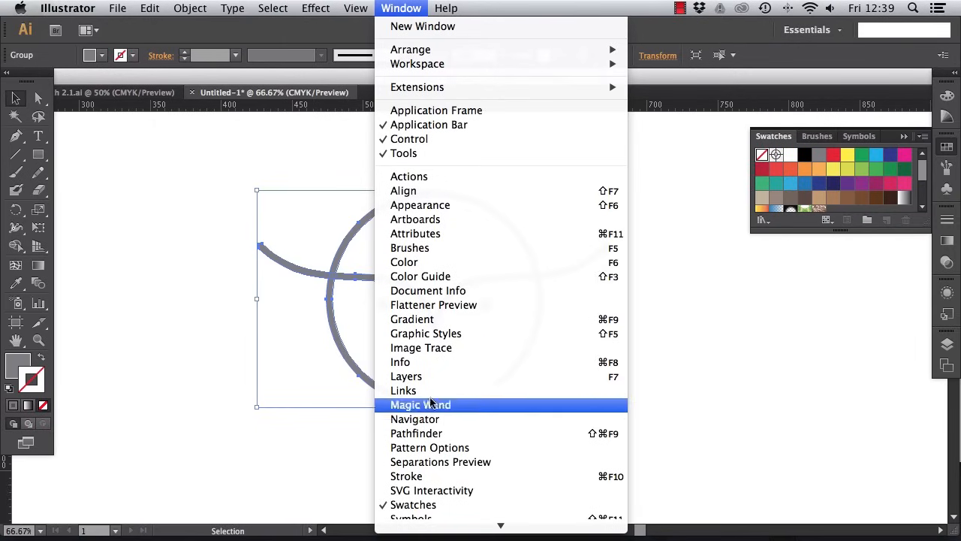
click(435, 434)
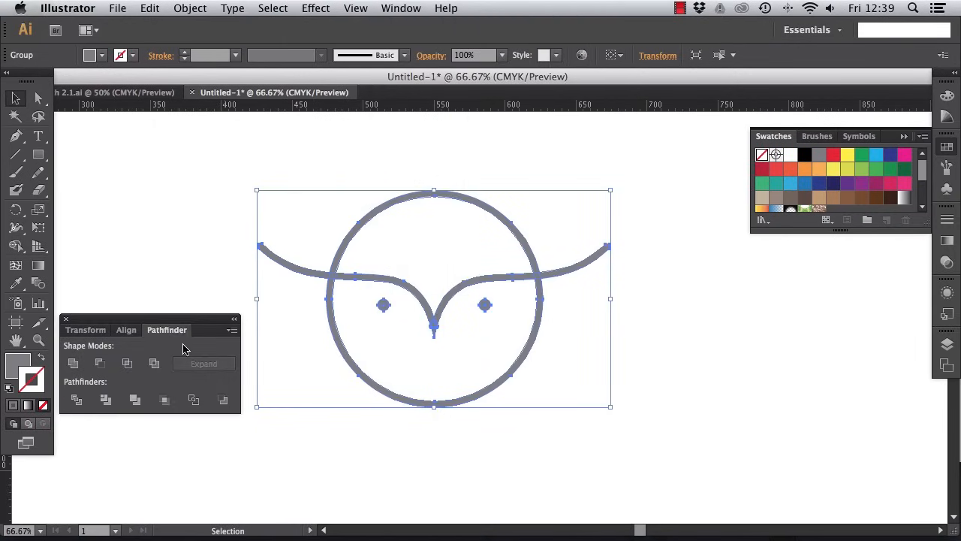
drag(192, 323, 265, 232)
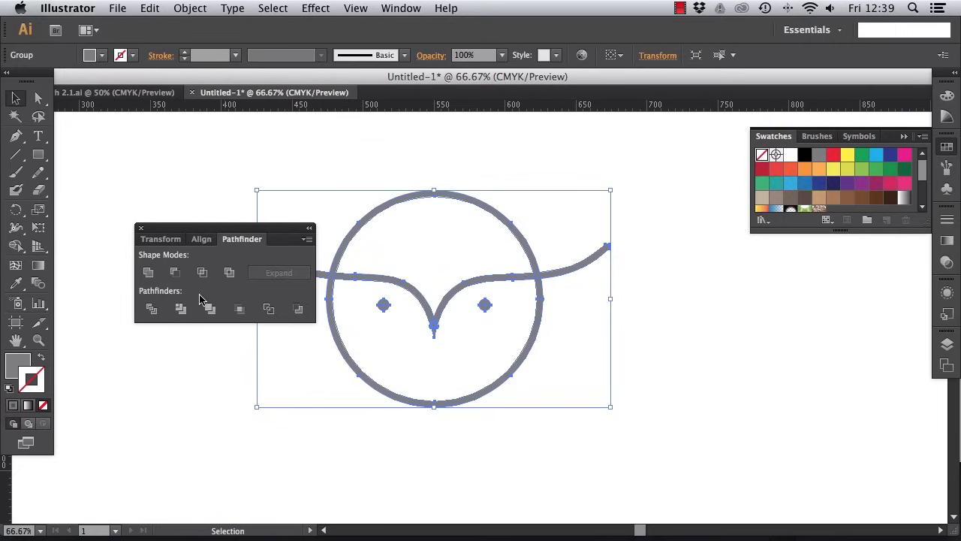
click(148, 273)
click(279, 161)
Scale the whole owl logo down proportionally to roughly half its size, with its bottom-right corner further down and right on the canvas.
key(super+a)
click(308, 228)
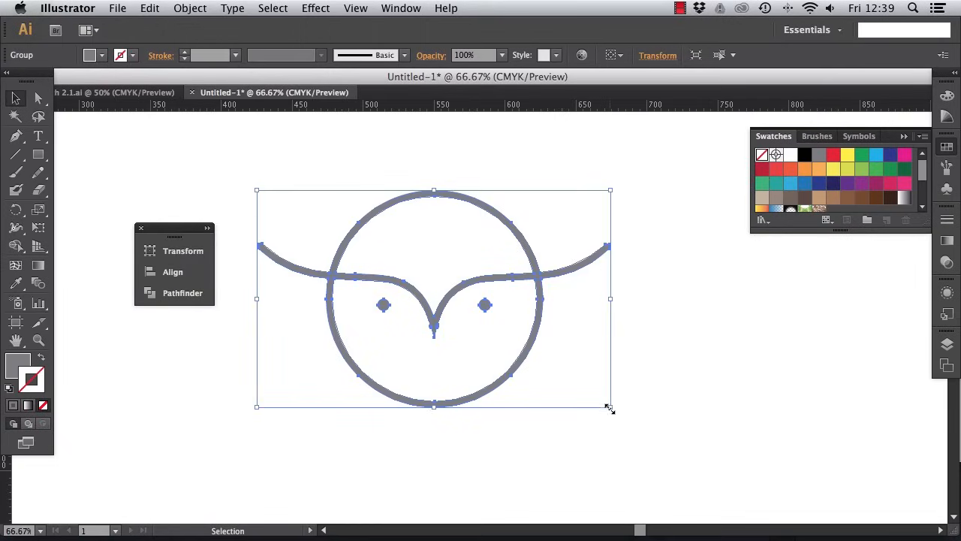
drag(609, 408, 691, 487)
drag(257, 190, 480, 343)
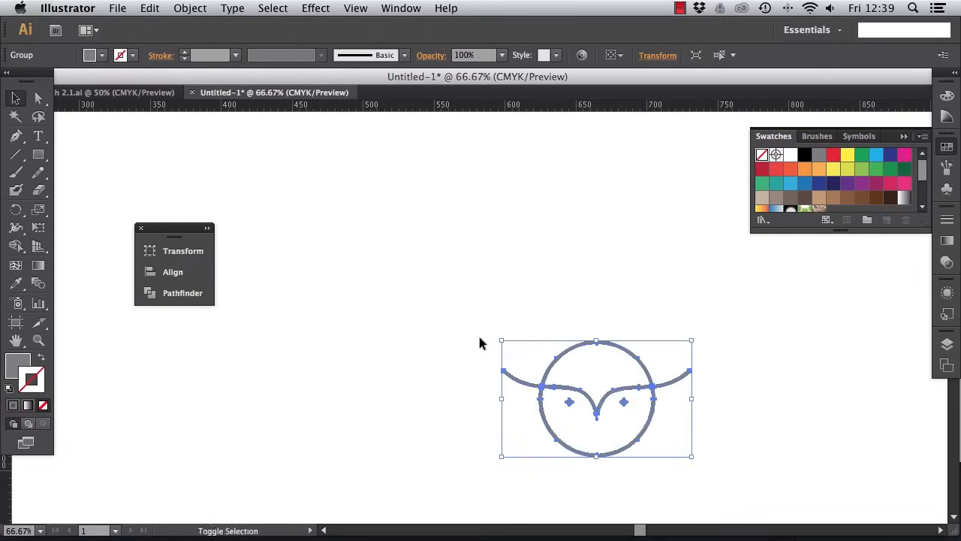
Move the owl logo towards the middle of the canvas and scale it up proportionally by about a third.
drag(569, 354, 408, 236)
drag(522, 337, 594, 379)
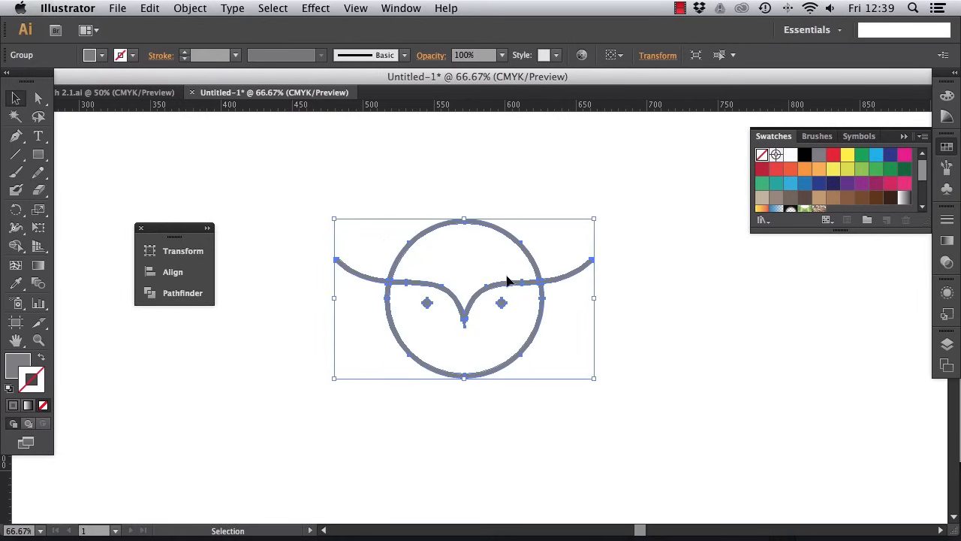
drag(507, 281, 497, 273)
click(658, 374)
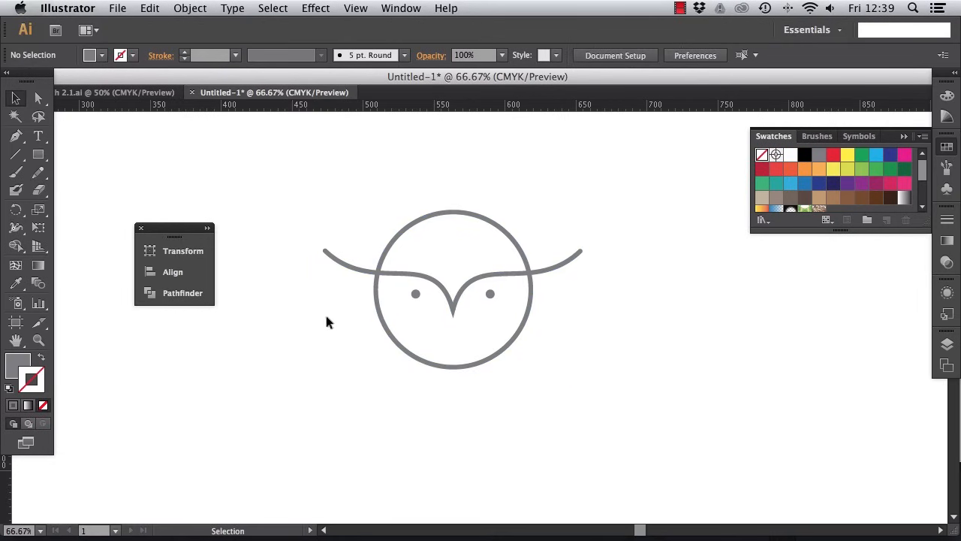
Save the document as ICONS.ai in Adobe Illustrator format with the default Illustrator CS6 options.
click(117, 8)
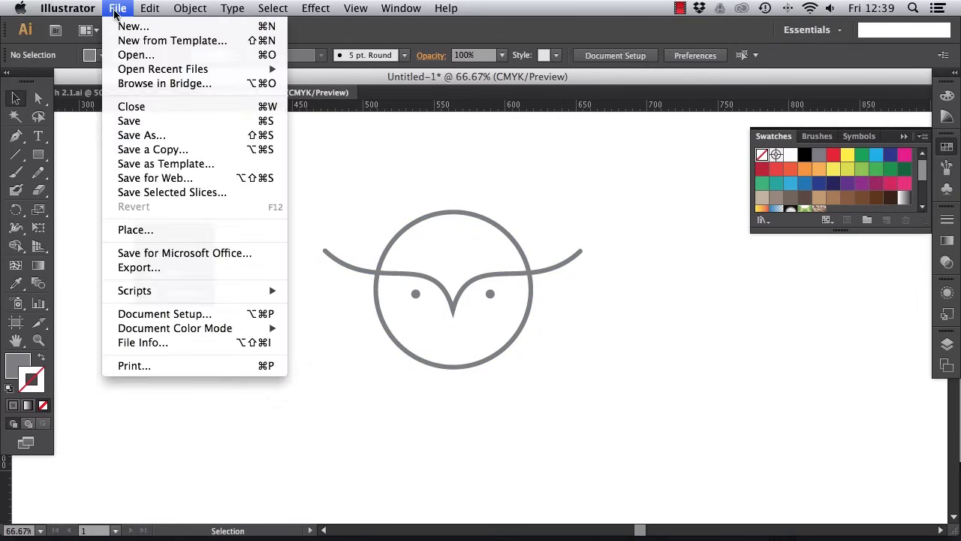
click(139, 136)
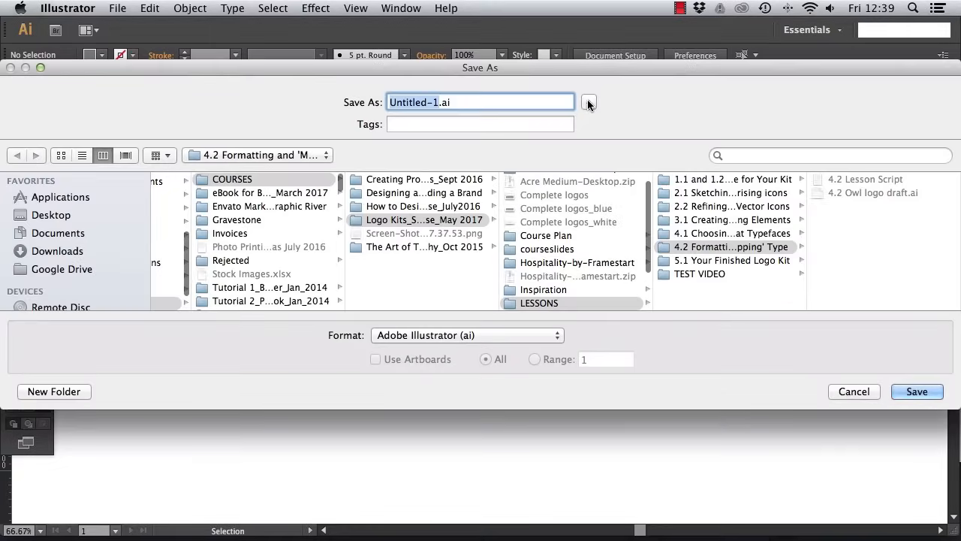
click(588, 102)
drag(502, 64, 489, 194)
text(ICONS)
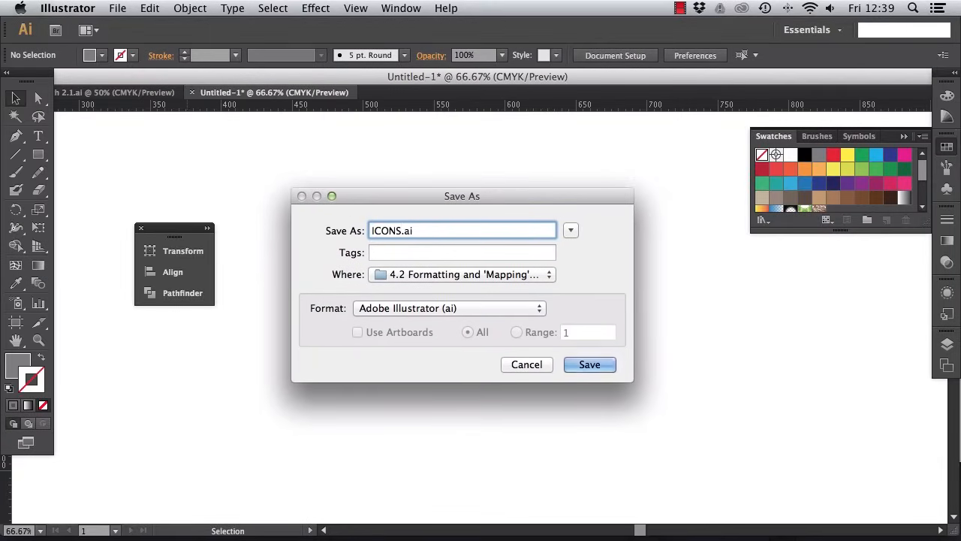
click(599, 365)
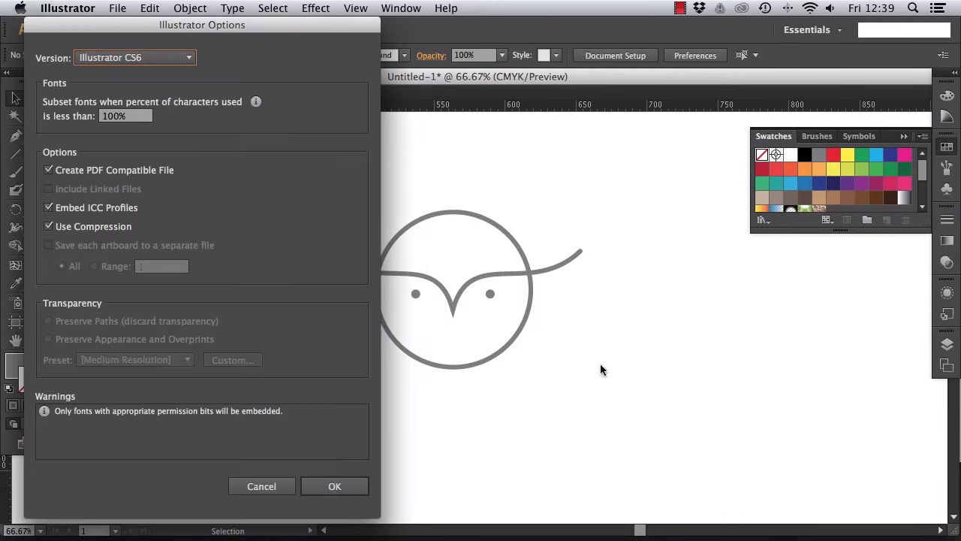
click(326, 489)
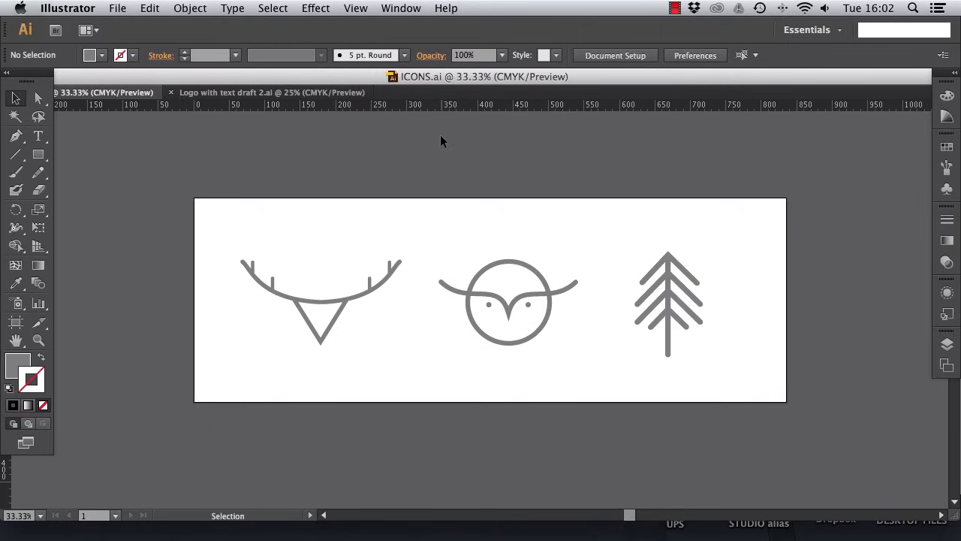
drag(466, 232, 559, 366)
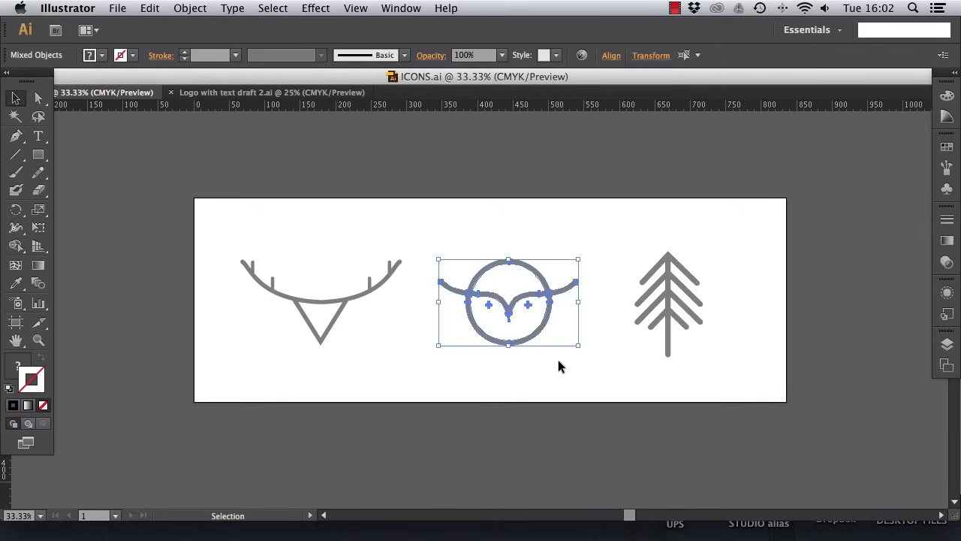
click(560, 382)
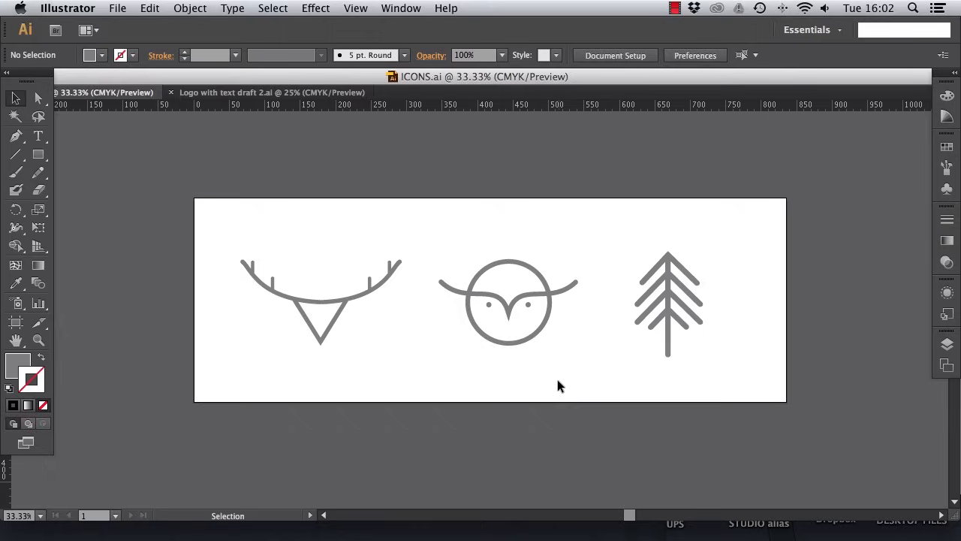
click(338, 307)
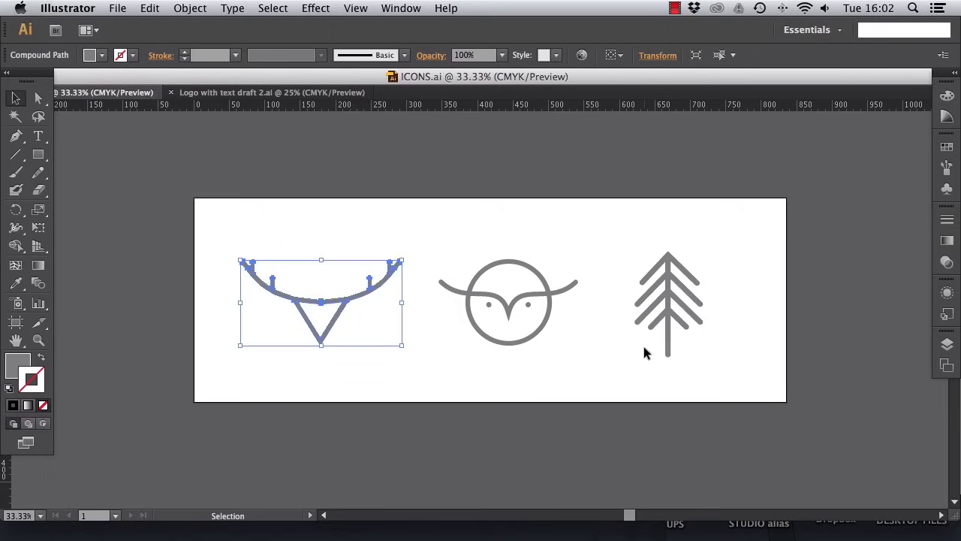
click(669, 338)
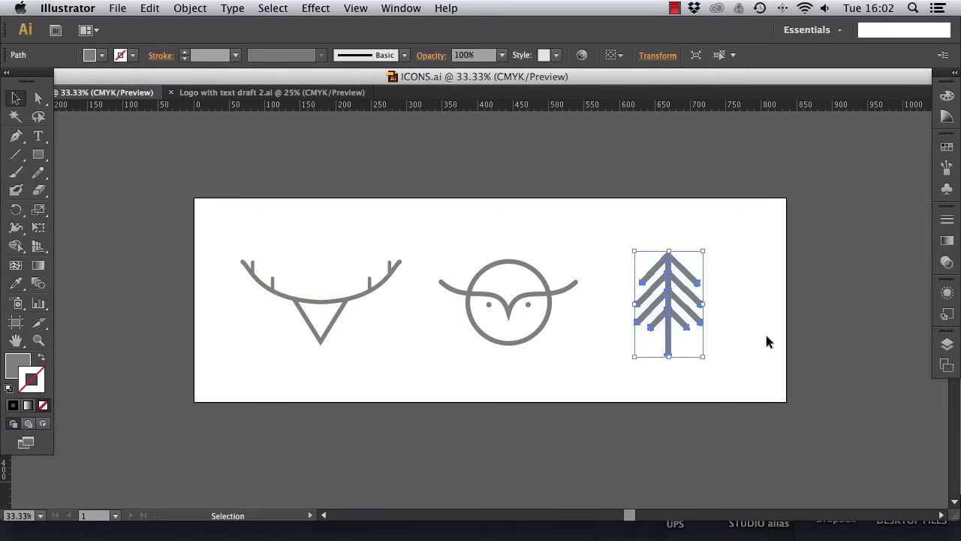
click(767, 342)
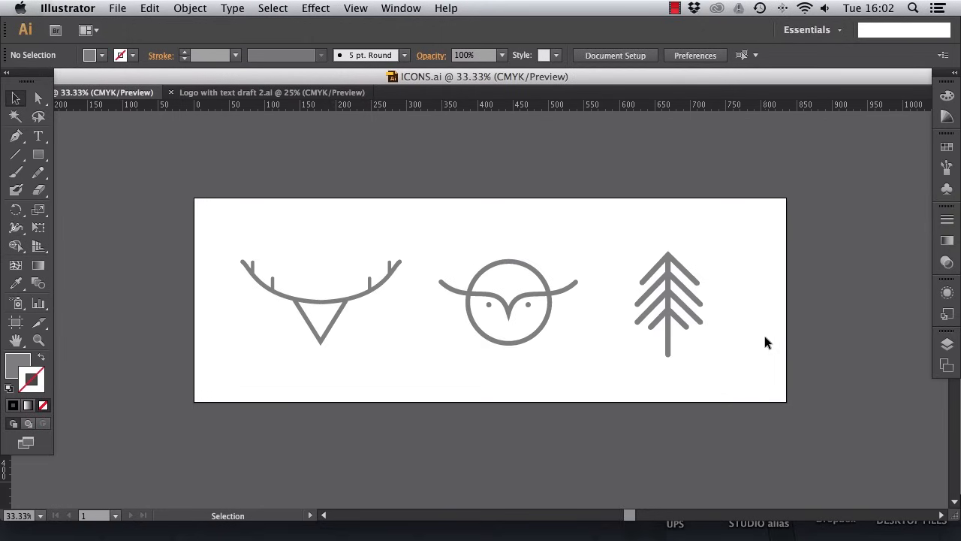
Create a new single-artboard document, 1016 mm wide by 635 mm high, with the current custom settings.
click(117, 7)
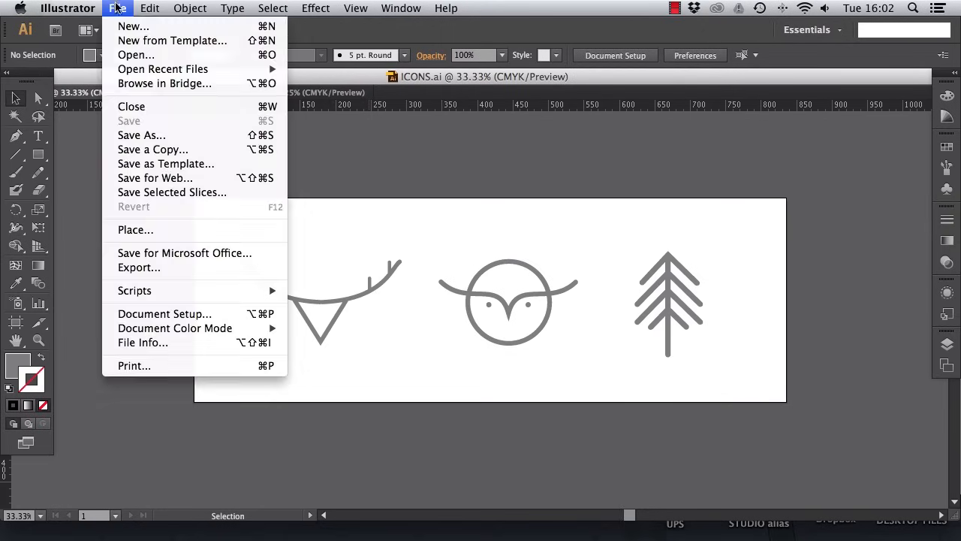
click(129, 26)
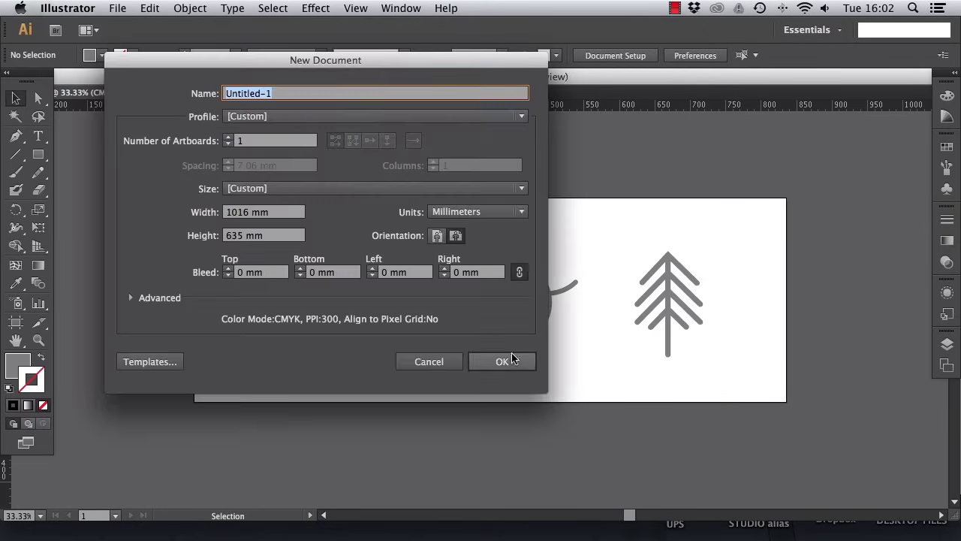
click(512, 354)
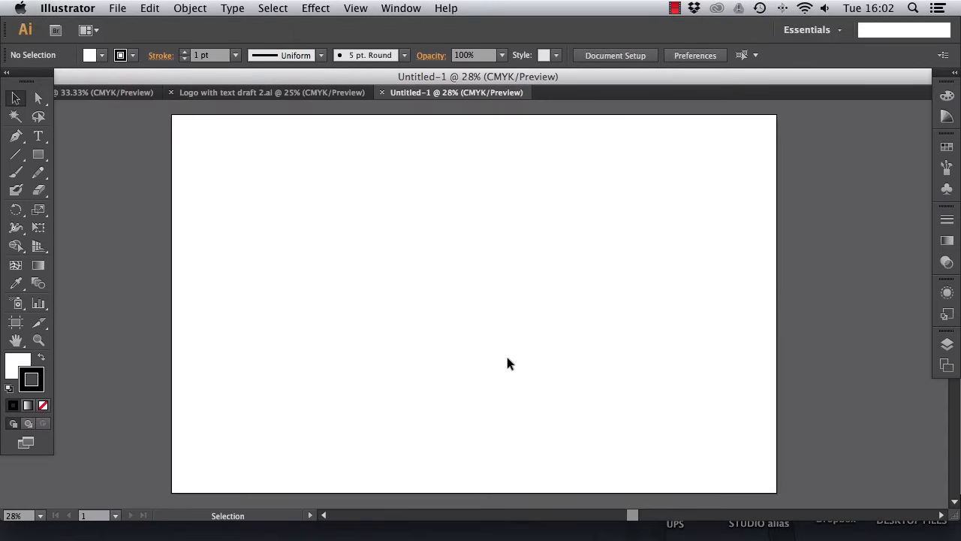
Draw a horizontal line about 260 mm long near the artboard's centre and paste a copy of it below.
click(15, 154)
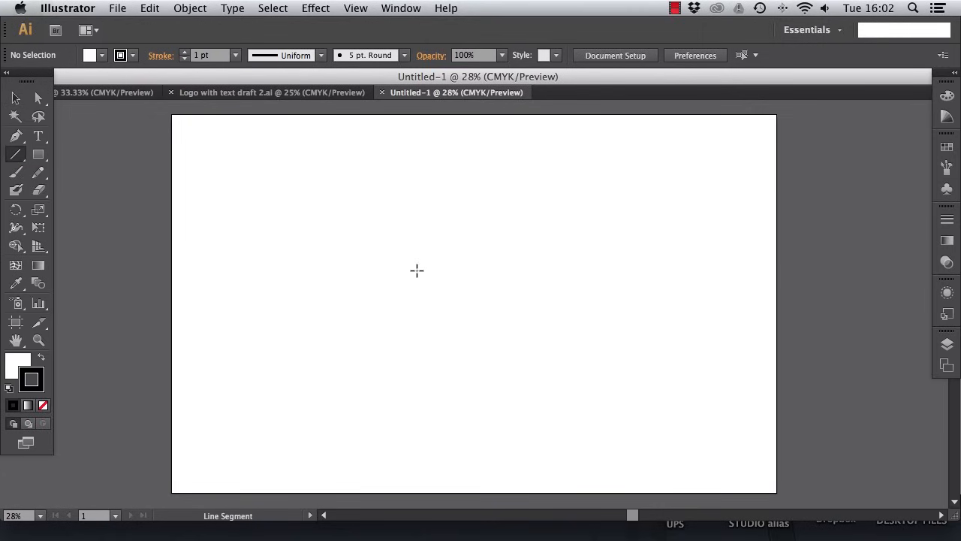
drag(400, 268, 555, 275)
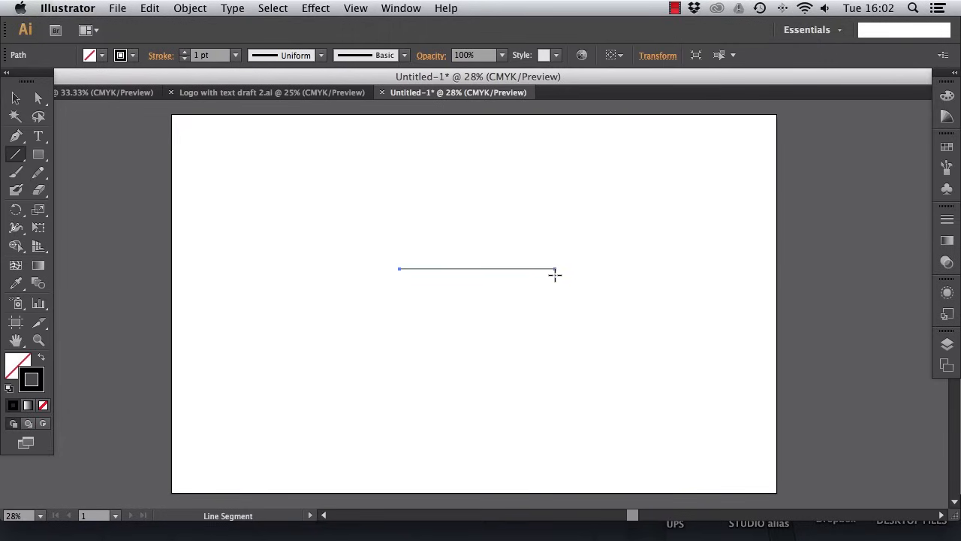
key(super+c)
key(super+v)
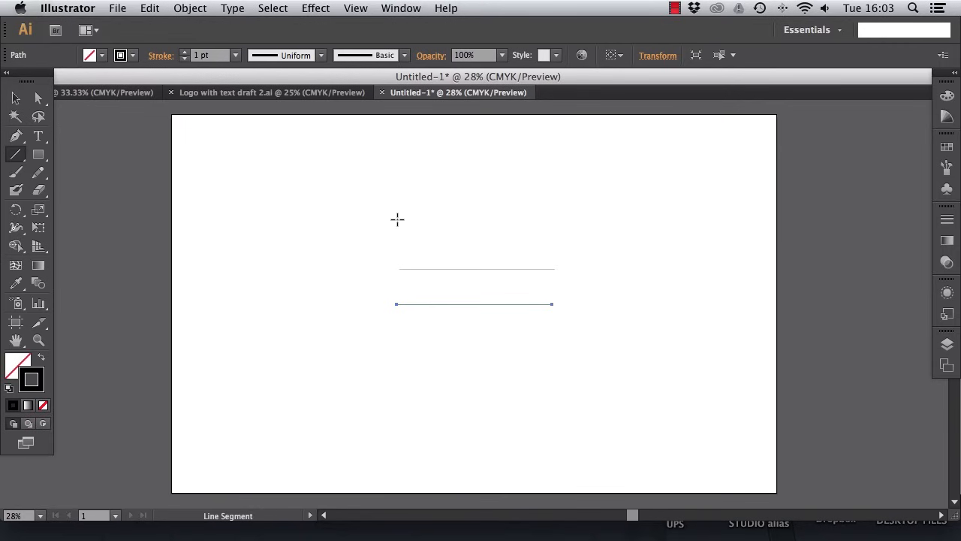
Show the rulers and place a vertical guide at each end of the original horizontal line.
click(355, 9)
mouse_move(436, 318)
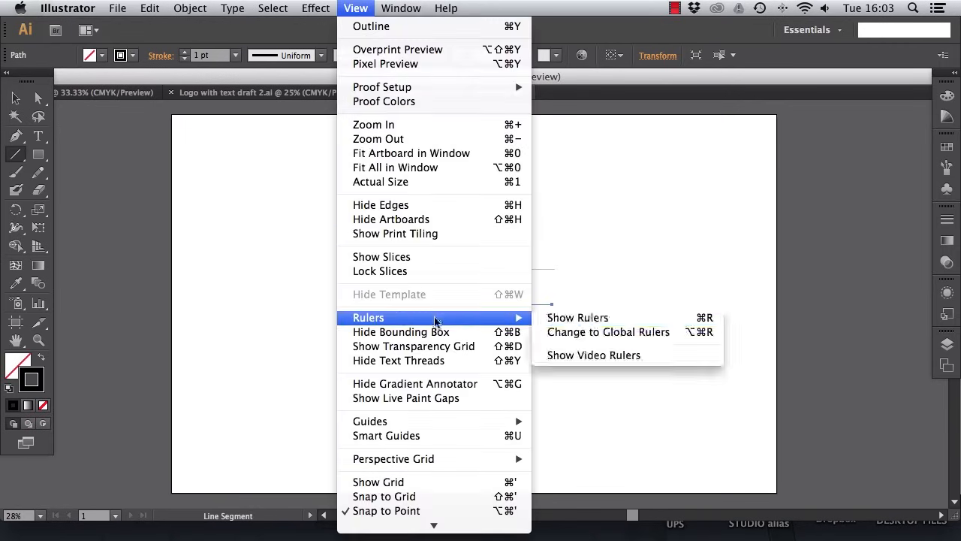
click(552, 318)
drag(4, 469, 398, 425)
drag(5, 488, 554, 440)
Align the two horizontal lines between the vertical guides, with the copy directly beneath the original.
click(15, 98)
drag(487, 293, 492, 315)
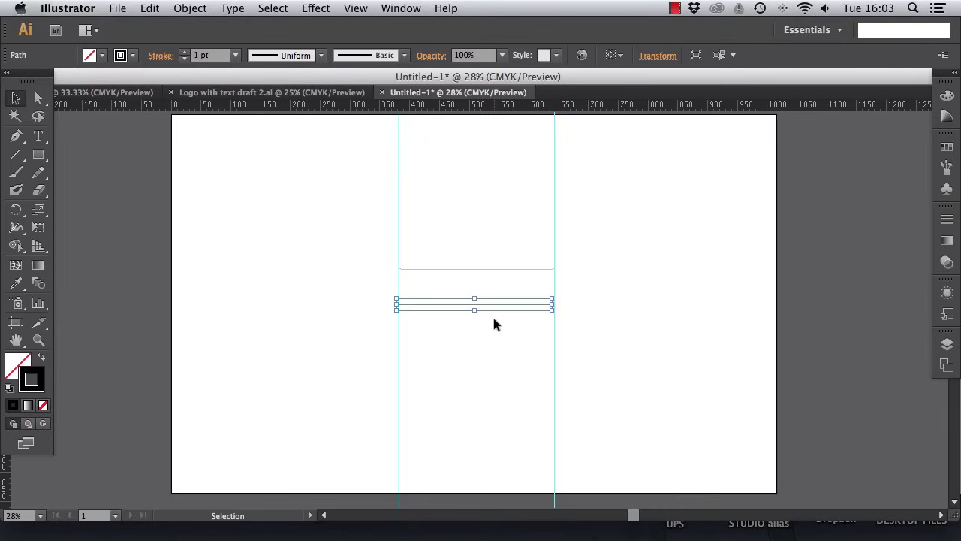
click(603, 320)
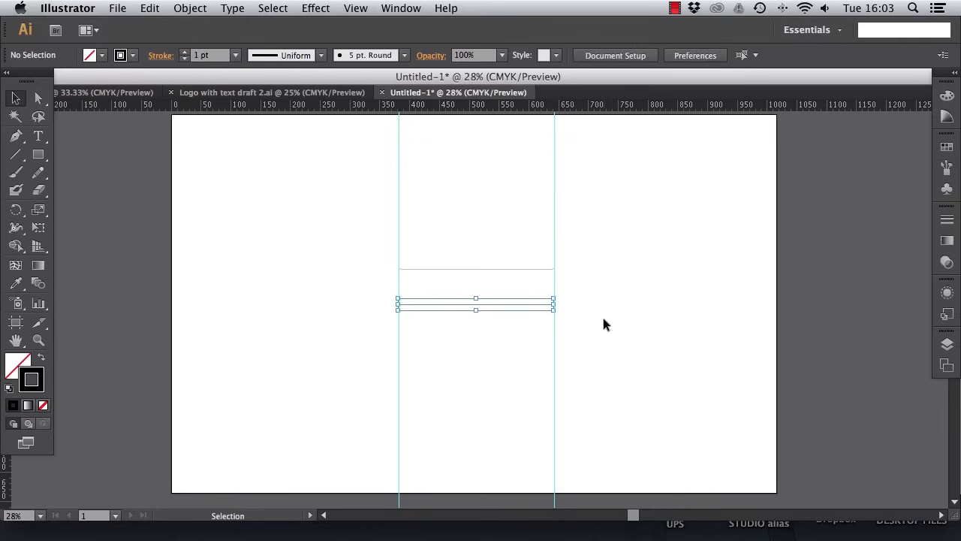
drag(469, 254, 475, 291)
click(492, 349)
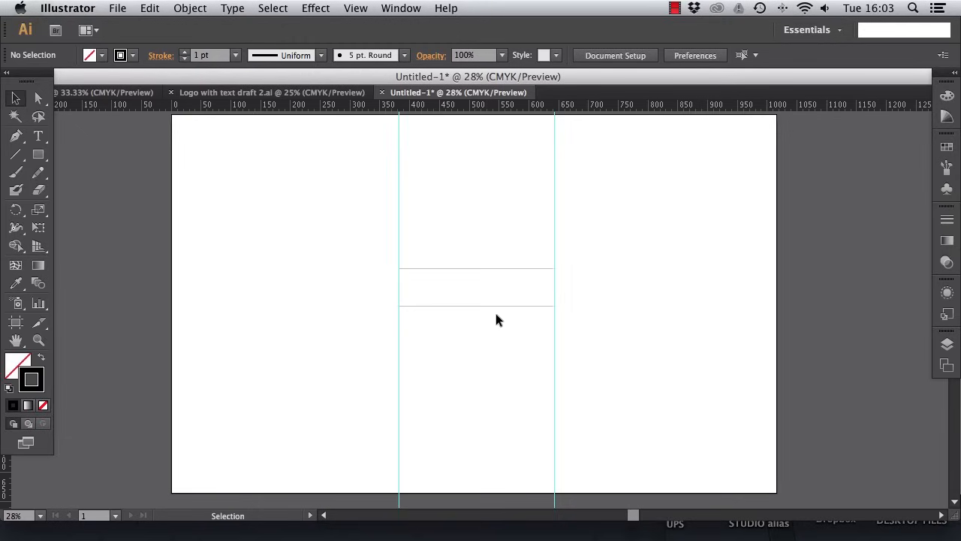
Give both horizontal lines a 13 pt stroke with round caps, and dock the collapsed stroke settings beside the canvas edge.
drag(501, 304, 504, 312)
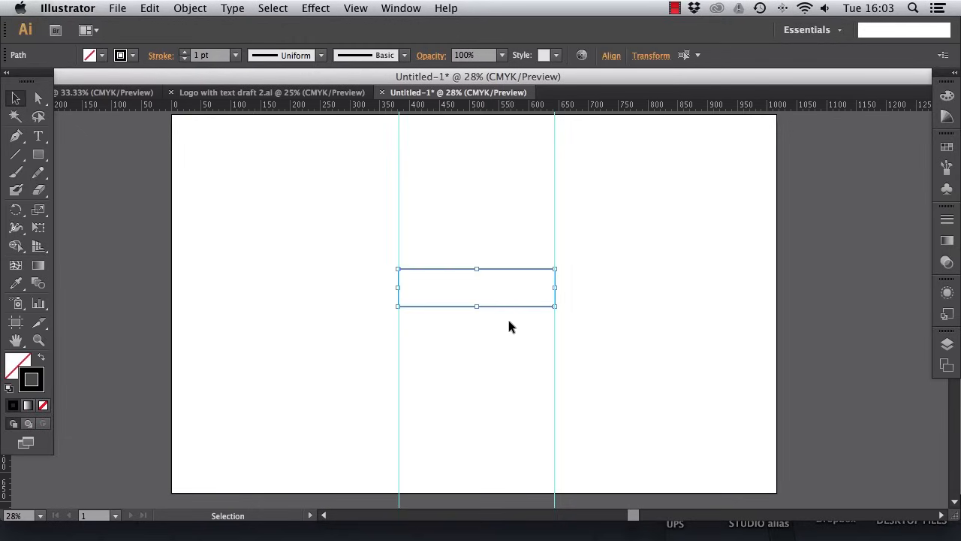
click(948, 219)
click(925, 210)
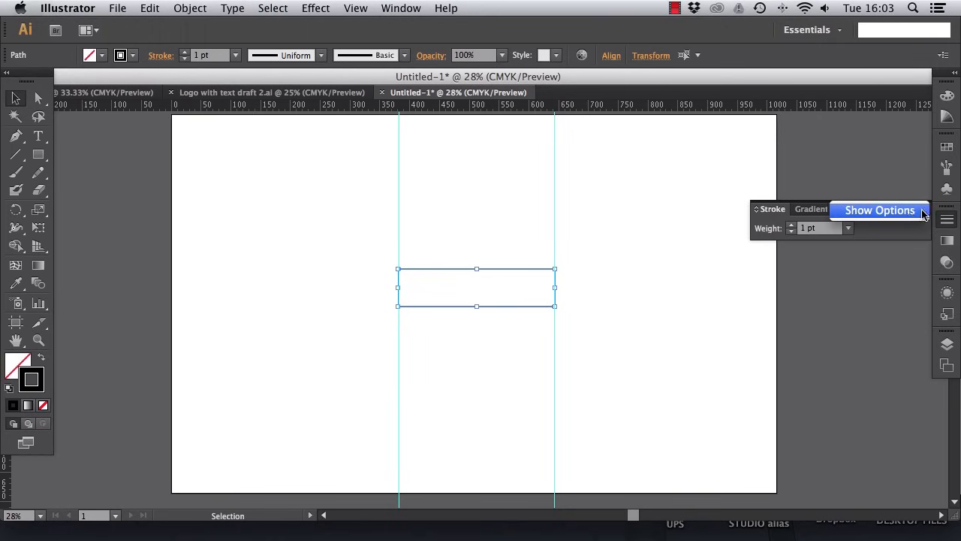
click(924, 211)
drag(895, 209, 755, 181)
click(730, 200)
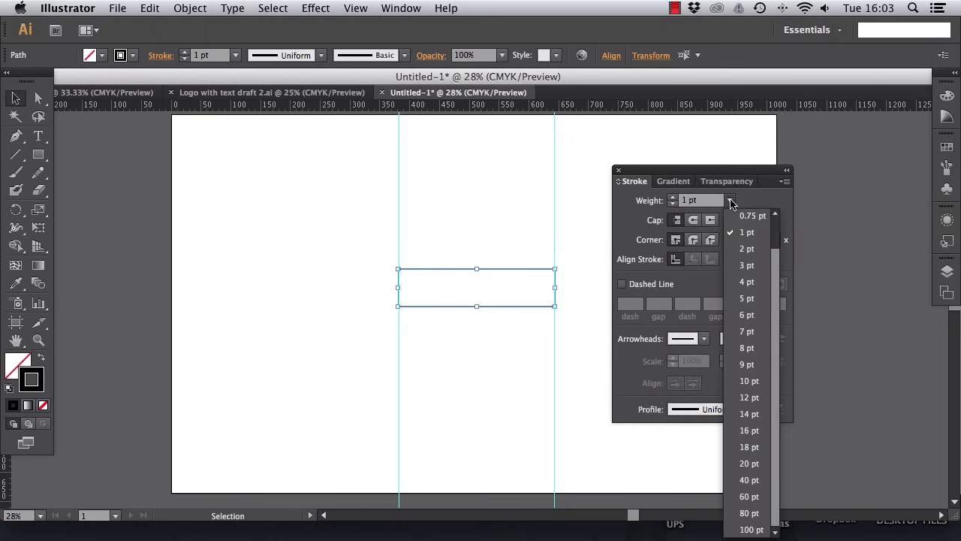
click(695, 201)
text(13)
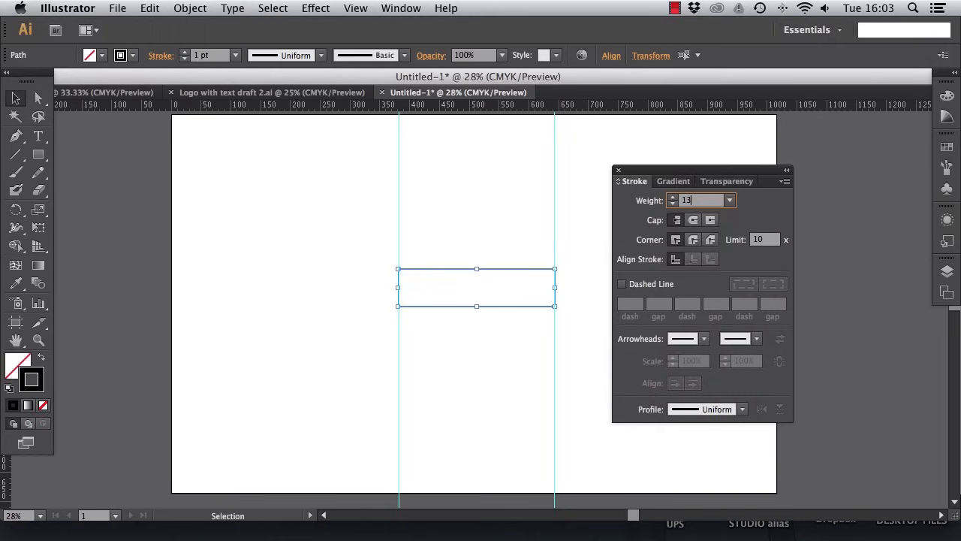
key(Return)
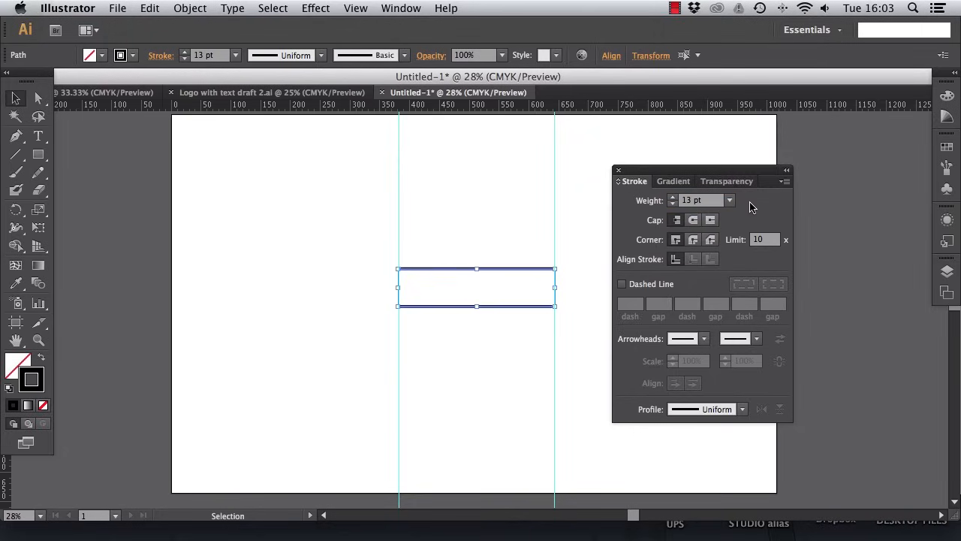
click(693, 221)
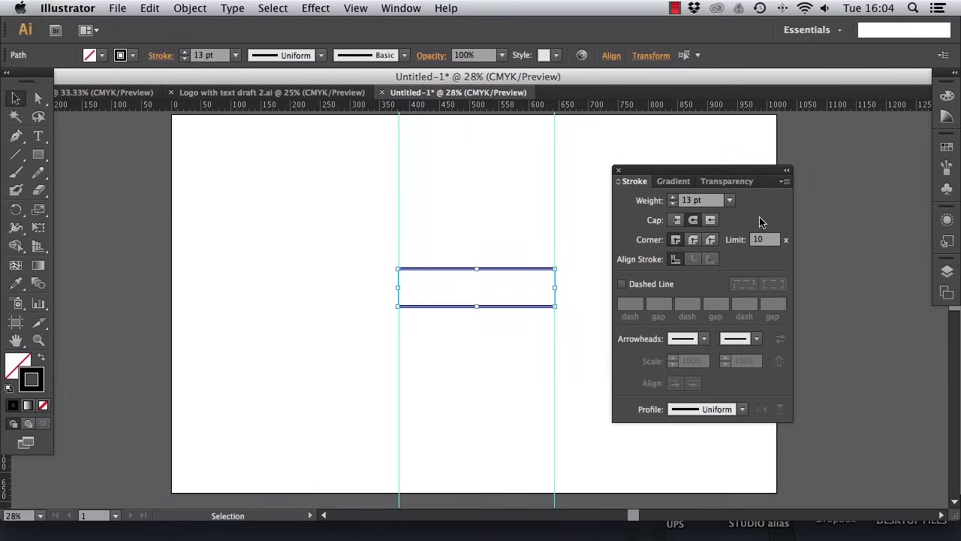
click(787, 170)
drag(629, 171, 909, 198)
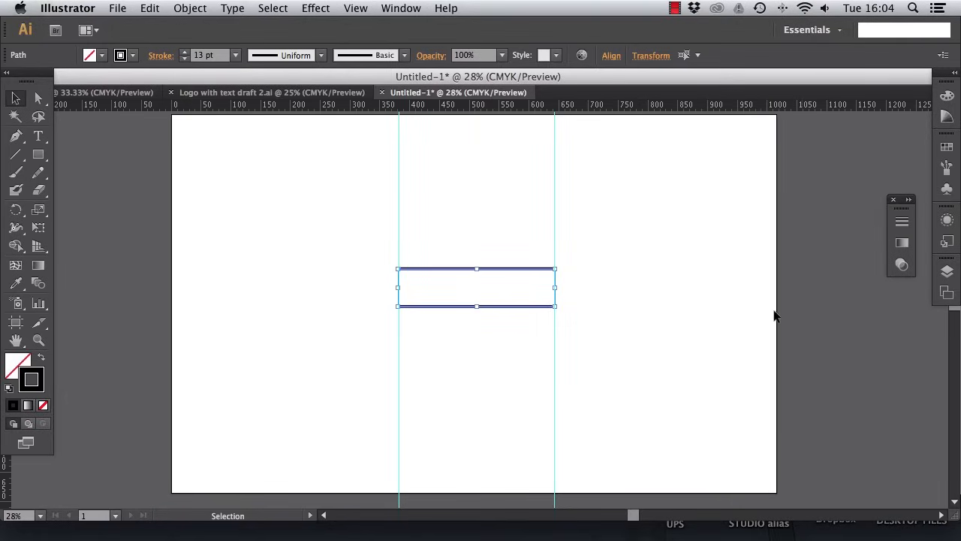
Copy the owl icon from ICONS.ai into the new document's upper-left area, with a horizontal guide along its top edge.
click(105, 92)
drag(456, 217, 298, 186)
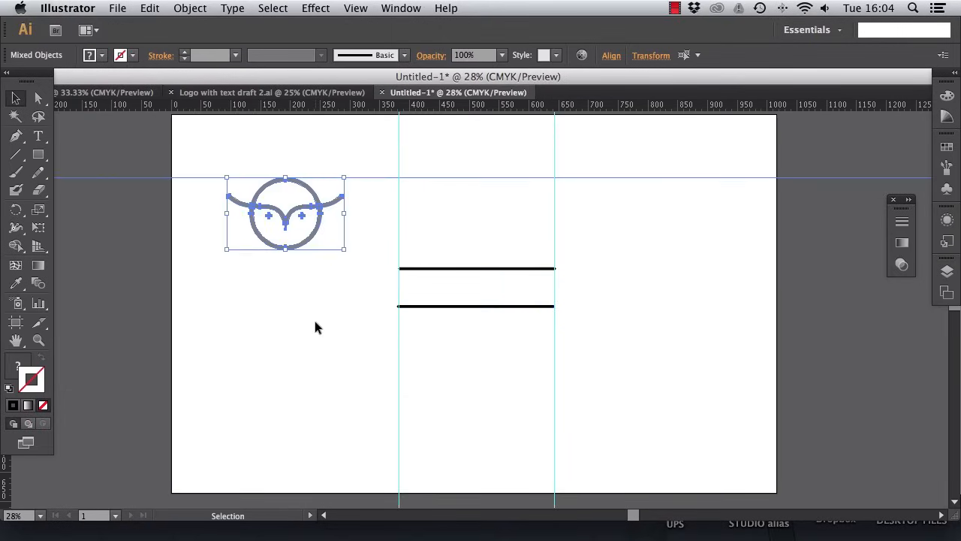
Save the owl icon's grey fill colour as a new swatch in this document.
key(F6)
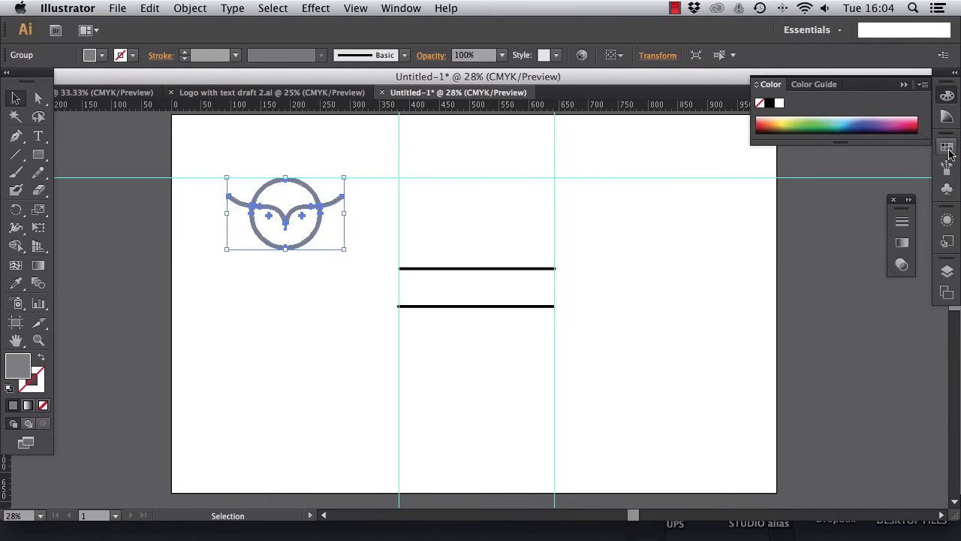
click(948, 151)
click(923, 142)
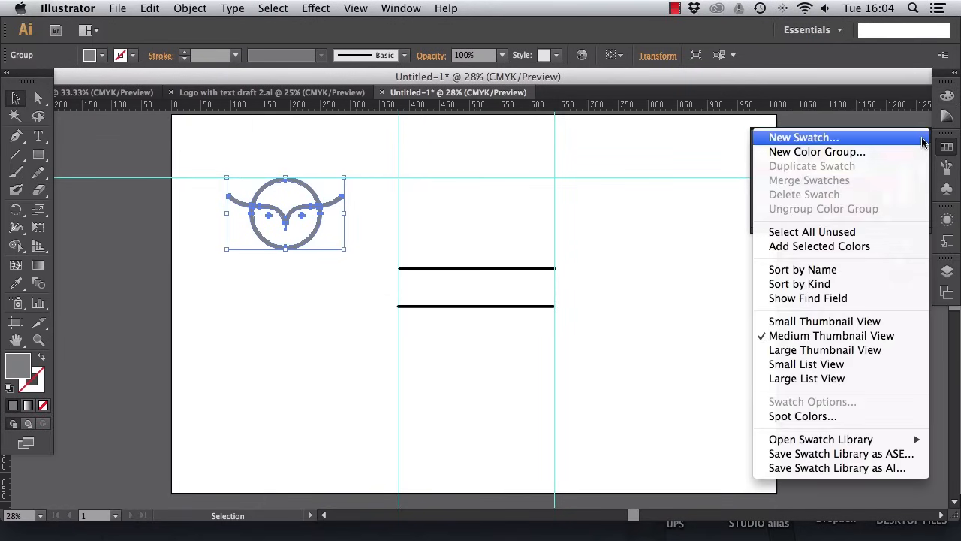
click(923, 142)
click(805, 384)
Apply the new grey swatch to the strokes of both horizontal lines and set their fill to none.
drag(427, 234, 490, 350)
click(818, 209)
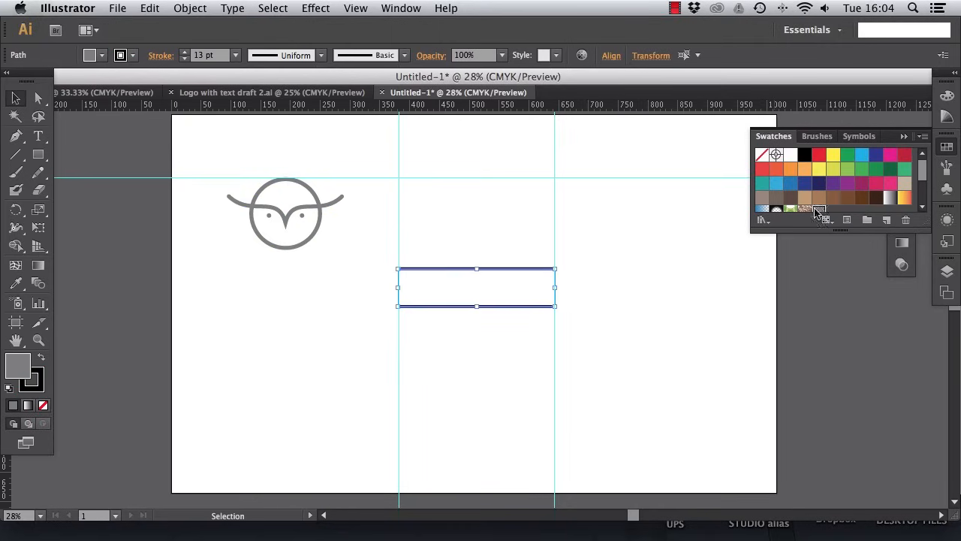
click(101, 55)
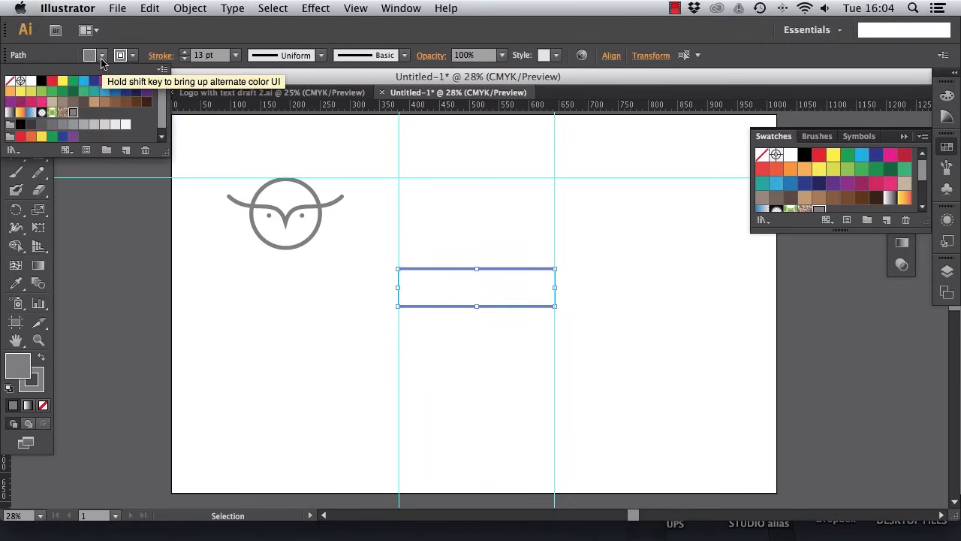
click(10, 81)
click(326, 170)
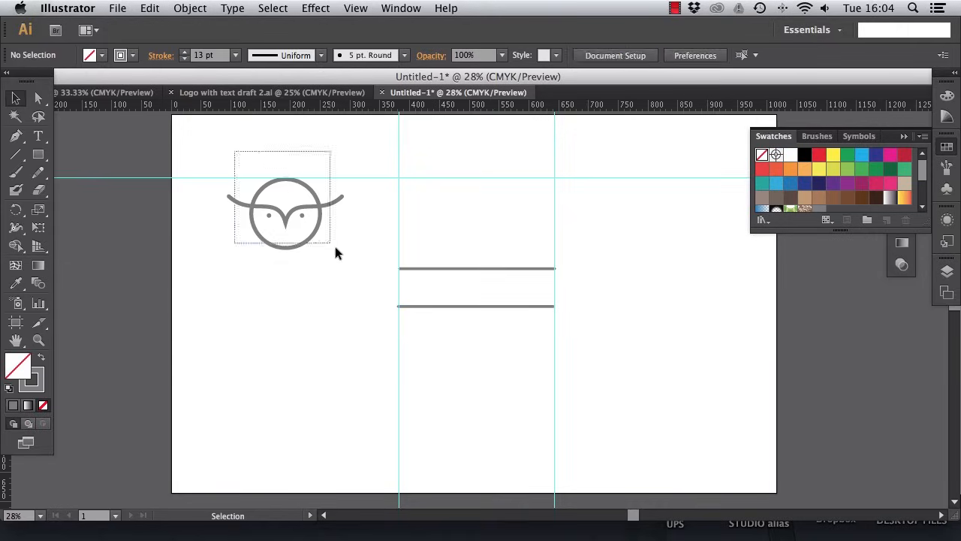
Delete the owl icon together with its horizontal guide, and collapse the swatches.
drag(335, 246, 342, 254)
key(Delete)
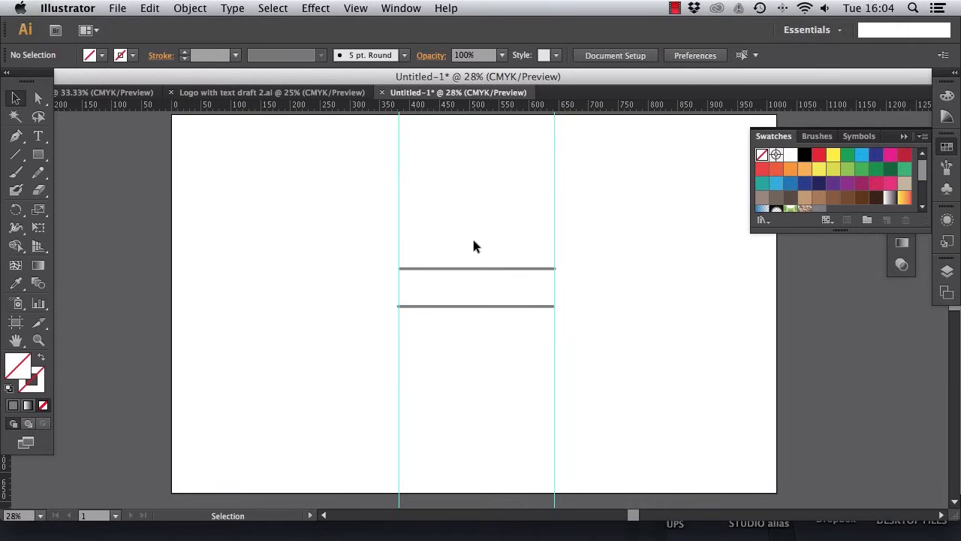
click(905, 136)
Shift the lower horizontal line further down from the upper one and nudge it right so their ends align.
key(super+equal)
key(super+equal)
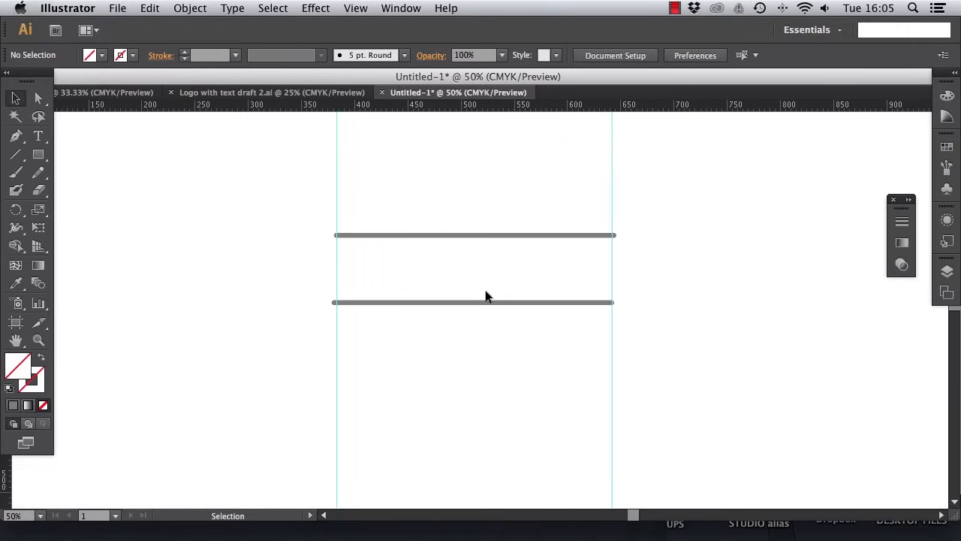
click(491, 302)
key(shift+Down)
key(shift+Down)
key(shift+Down)
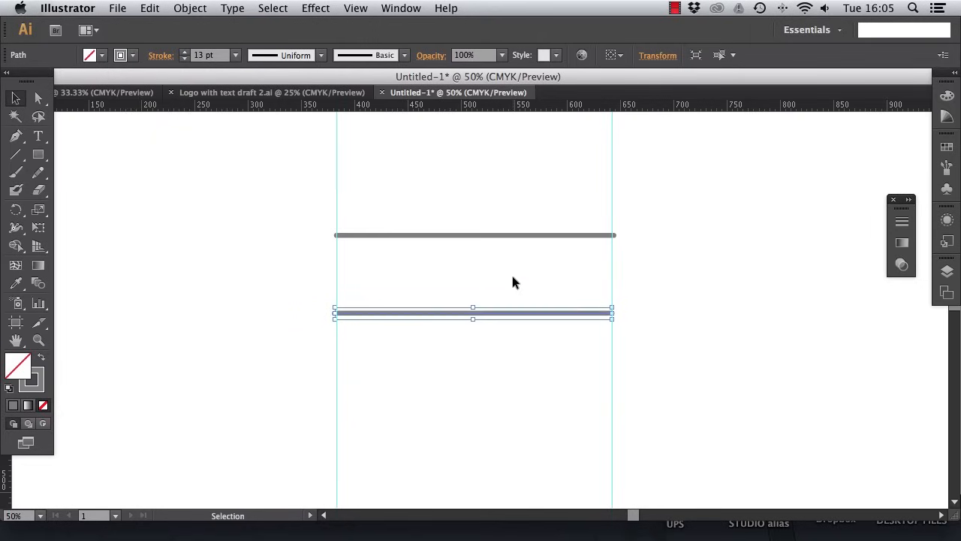
click(513, 282)
click(498, 314)
key(Right)
key(Right)
key(Right)
click(485, 338)
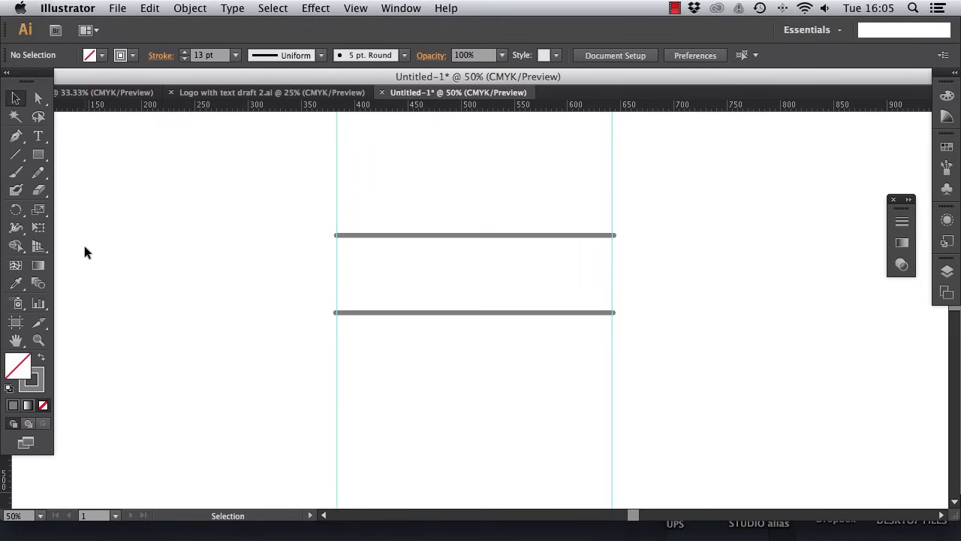
Cut the lower line with the Scissors tool at about X 457 mm and delete the longer right-hand section.
drag(38, 190, 93, 210)
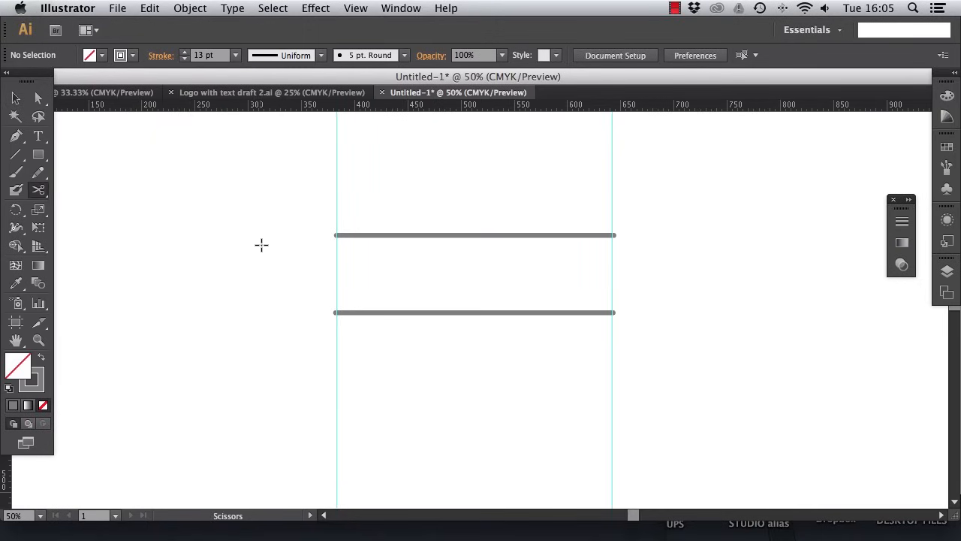
click(415, 312)
key(v)
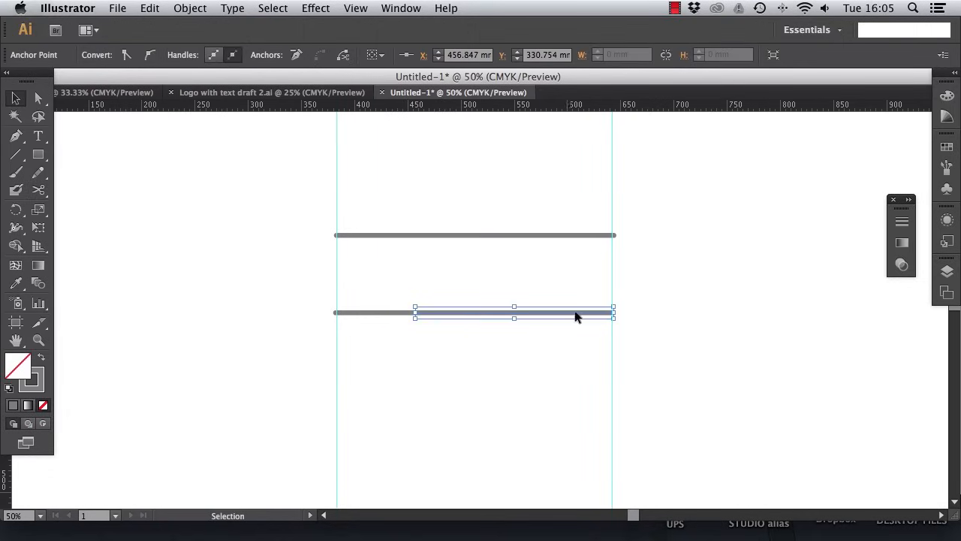
key(Delete)
Duplicate the short lower line, place the copy under the upper line's right end, and level both using a horizontal guide.
drag(381, 291, 412, 347)
key(super+c)
key(super+v)
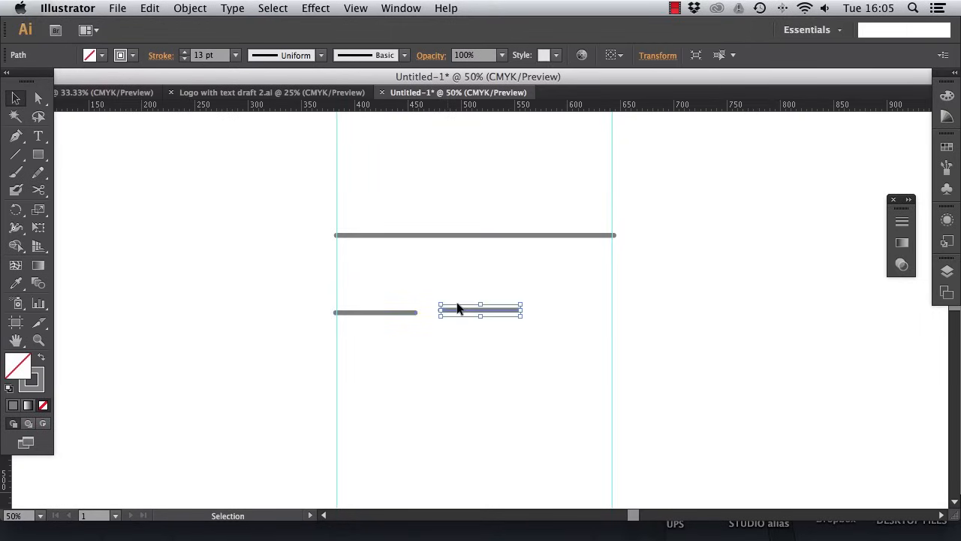
drag(477, 313, 568, 313)
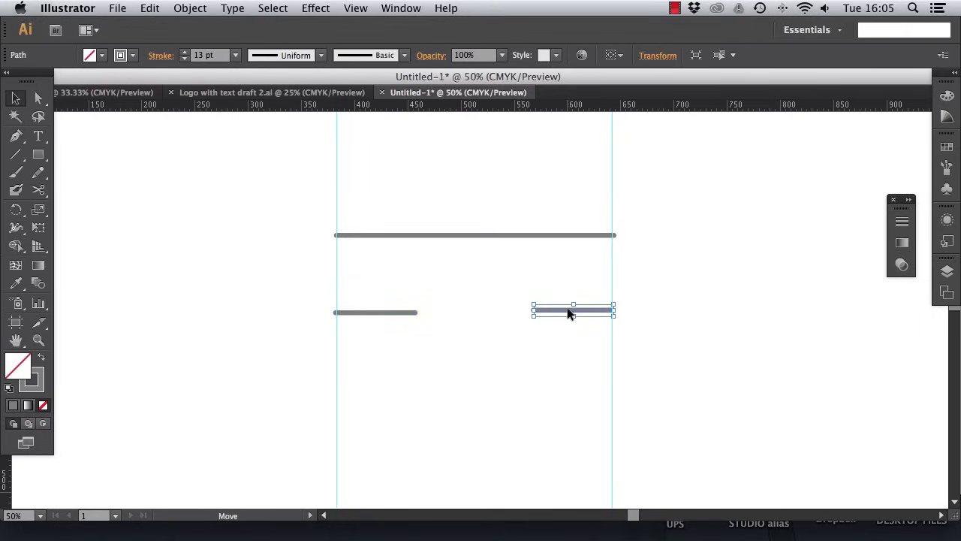
drag(532, 105, 559, 315)
click(651, 290)
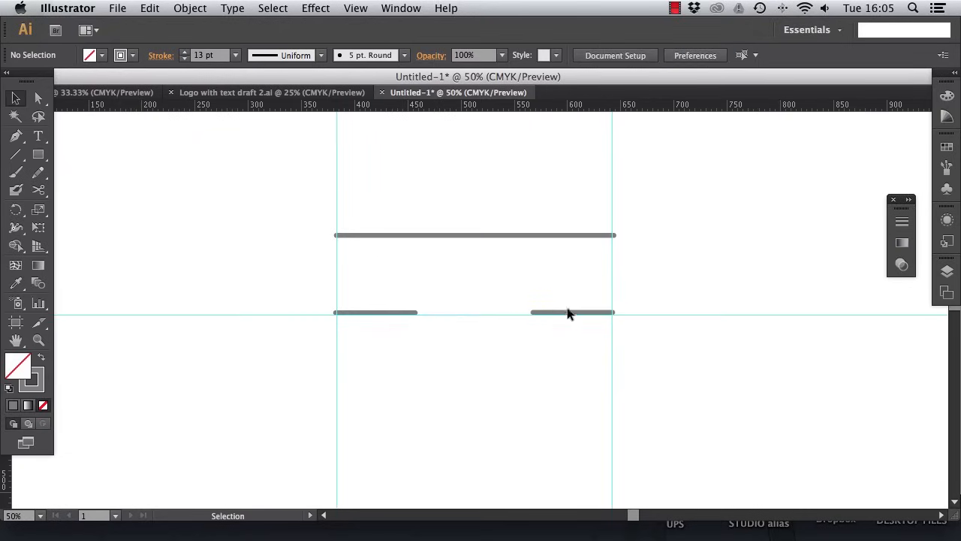
Delete the two vertical guides and the horizontal guide around the lines.
drag(293, 171, 751, 187)
key(Delete)
drag(666, 232, 639, 346)
key(Delete)
Group the long line and the two short lines, and outline their strokes.
drag(324, 181, 639, 366)
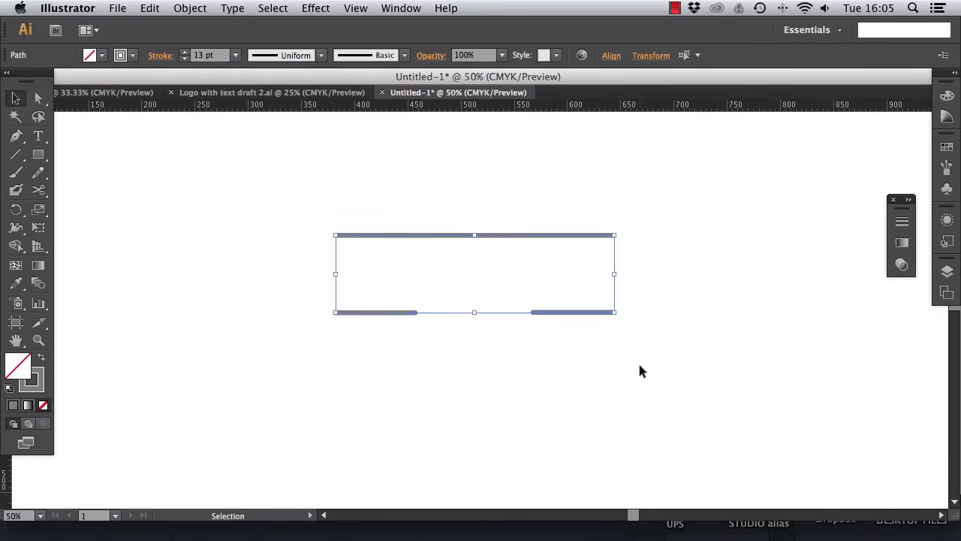
right_click(581, 275)
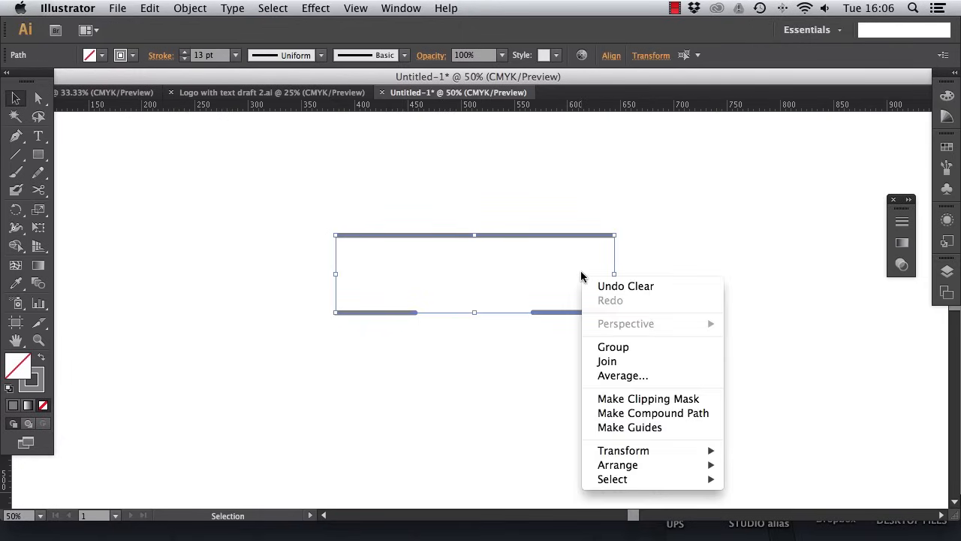
click(621, 341)
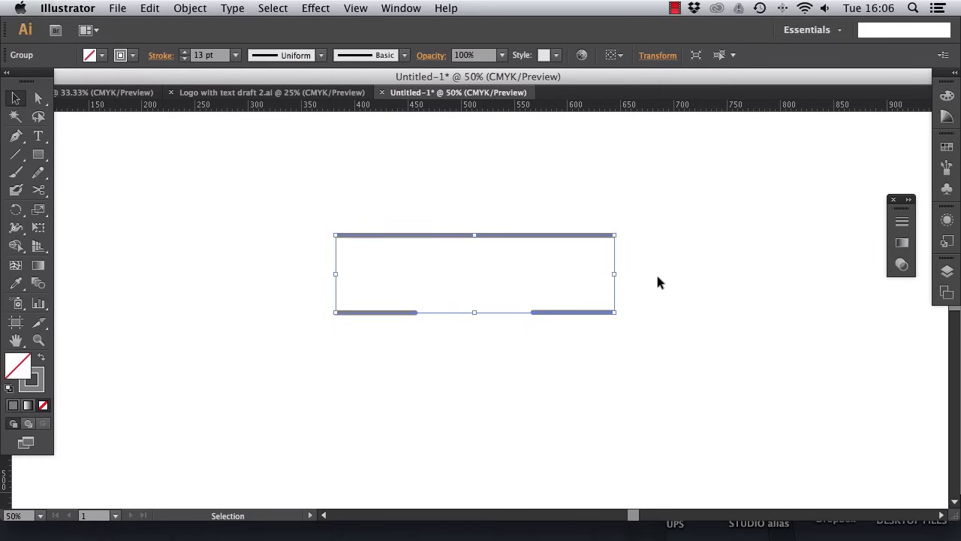
click(190, 8)
mouse_move(235, 294)
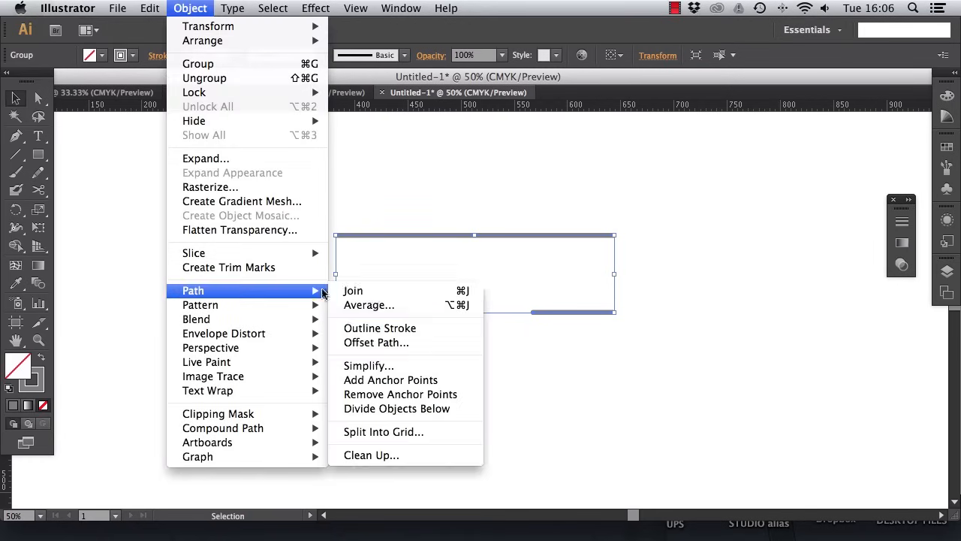
click(391, 331)
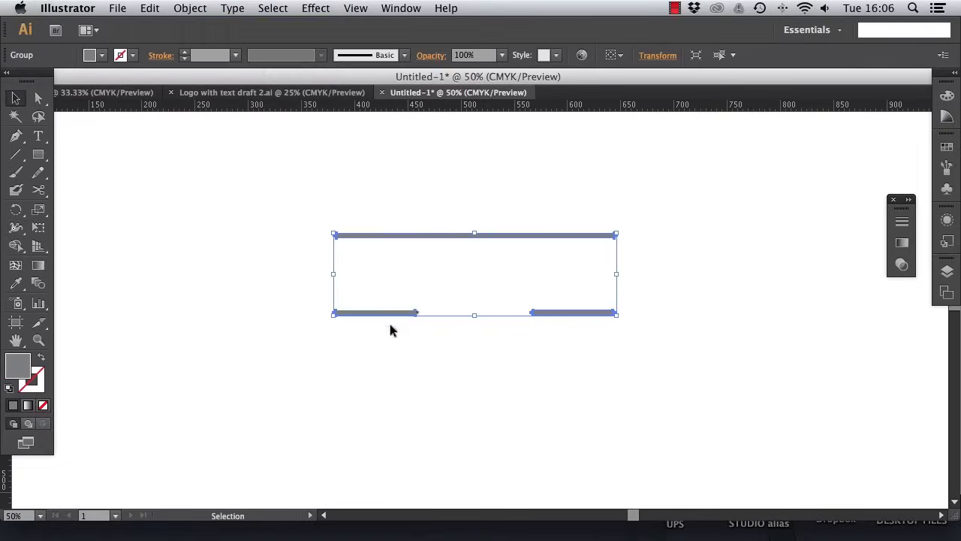
Enlarge the outlined line group to about 415 mm wide and reposition it slightly lower on the artboard.
drag(617, 316, 721, 342)
drag(328, 230, 279, 219)
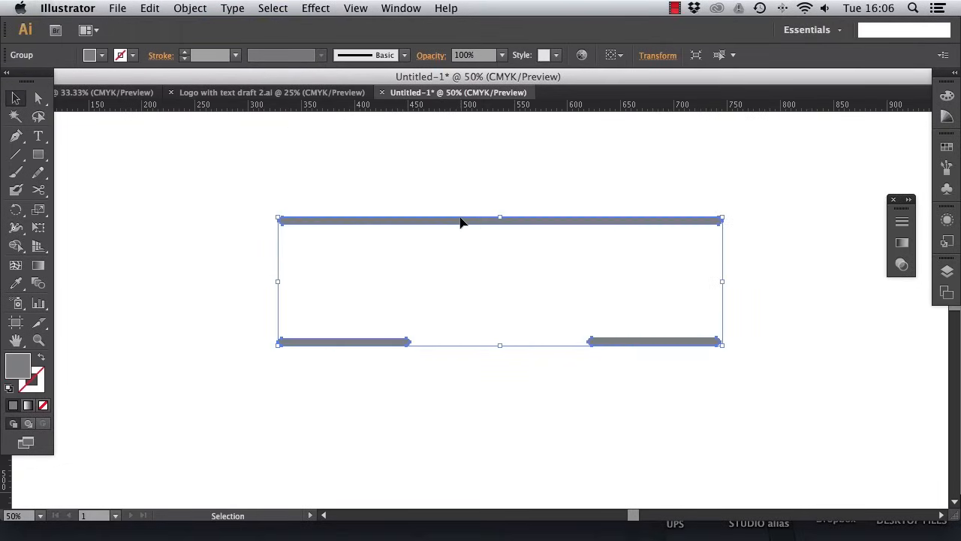
drag(462, 221, 453, 251)
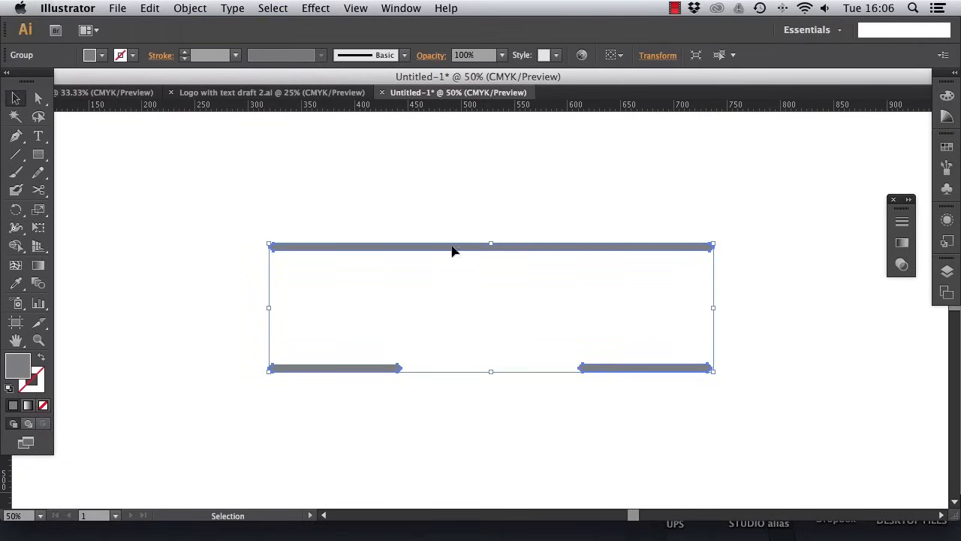
click(324, 179)
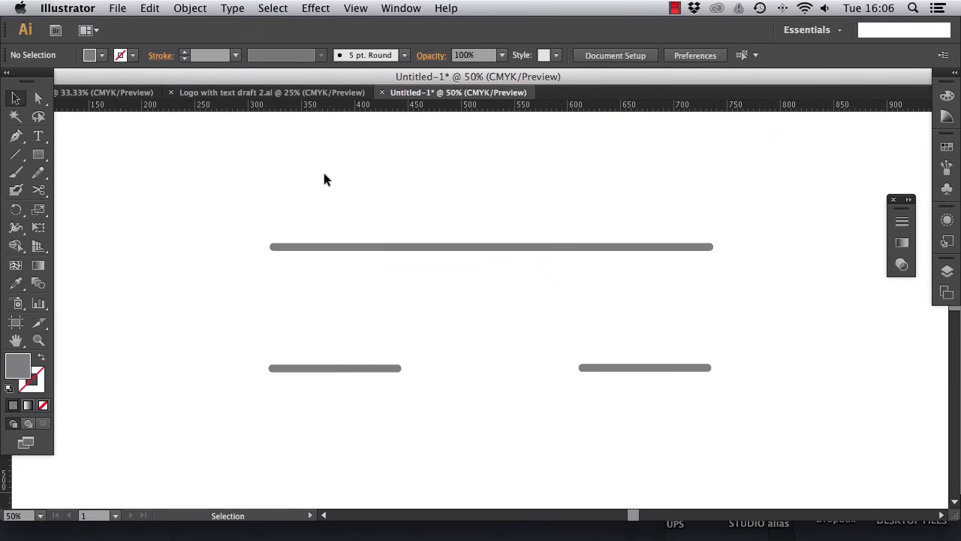
Examine how the lines frame the text in the Wilderness Parks logo in Logo with text draft 2.ai, and return to Untitled-1.
click(244, 96)
drag(169, 246, 339, 401)
key(a)
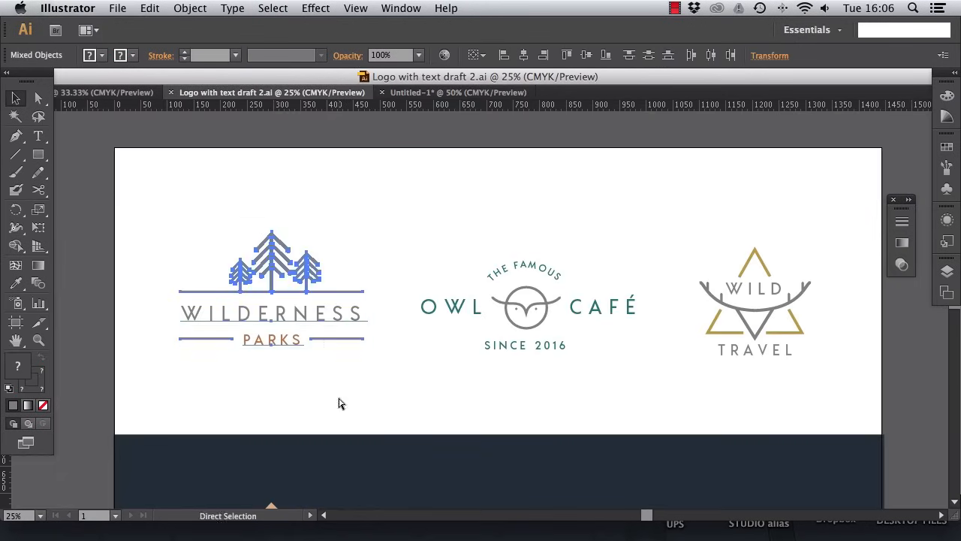
key(v)
key(super+equal)
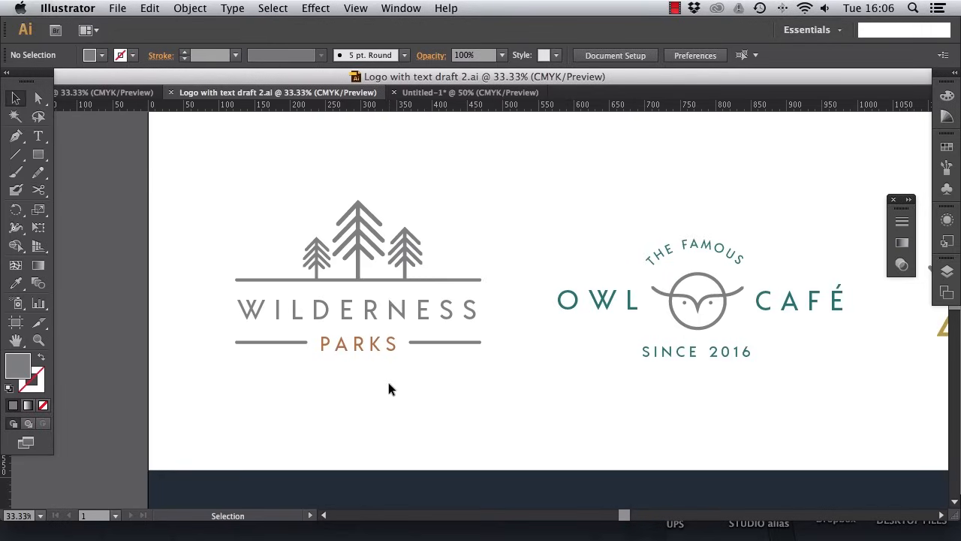
click(438, 93)
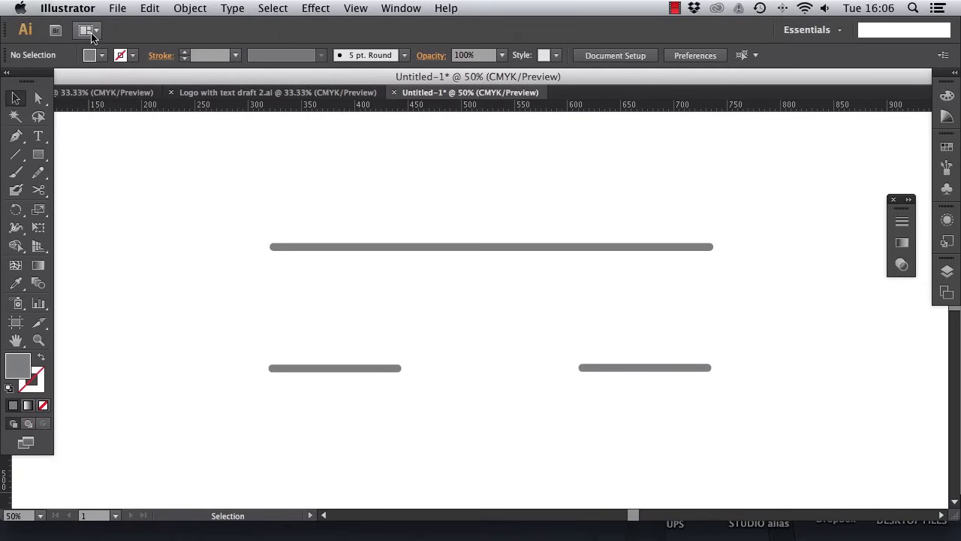
Create a new landscape document with one 1016 × 635 mm artboard.
click(117, 7)
click(127, 23)
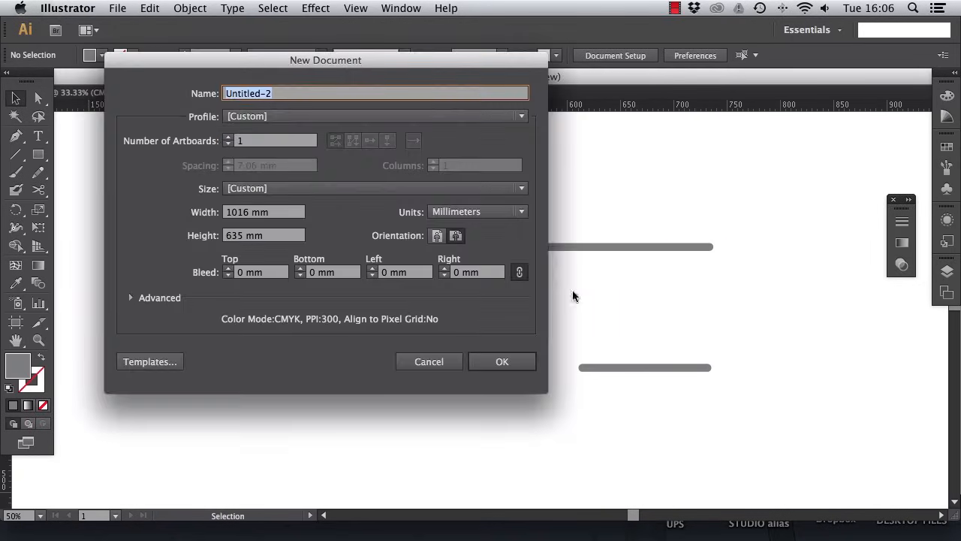
click(500, 364)
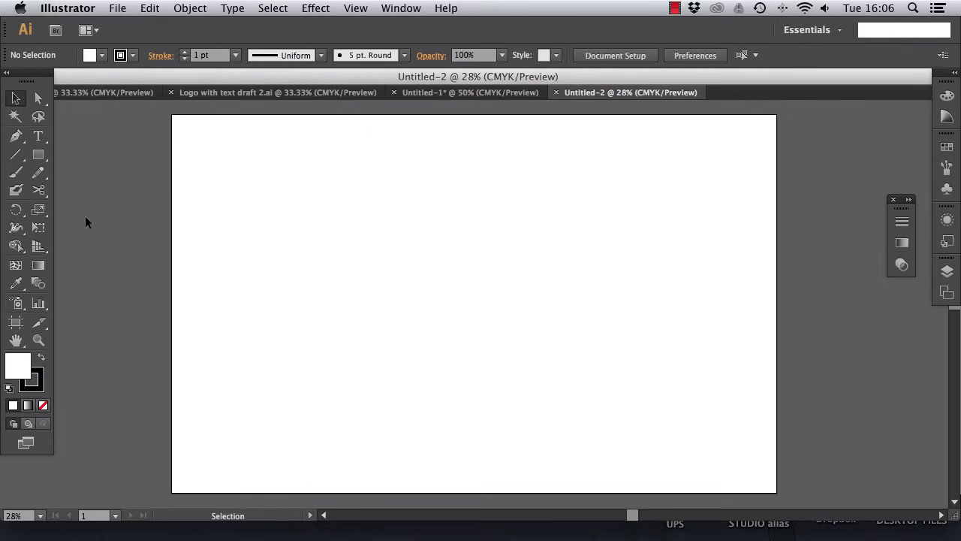
Draw a trial five-pointed star with the Star tool in the artboard's upper-left area and remove it.
drag(41, 156, 43, 160)
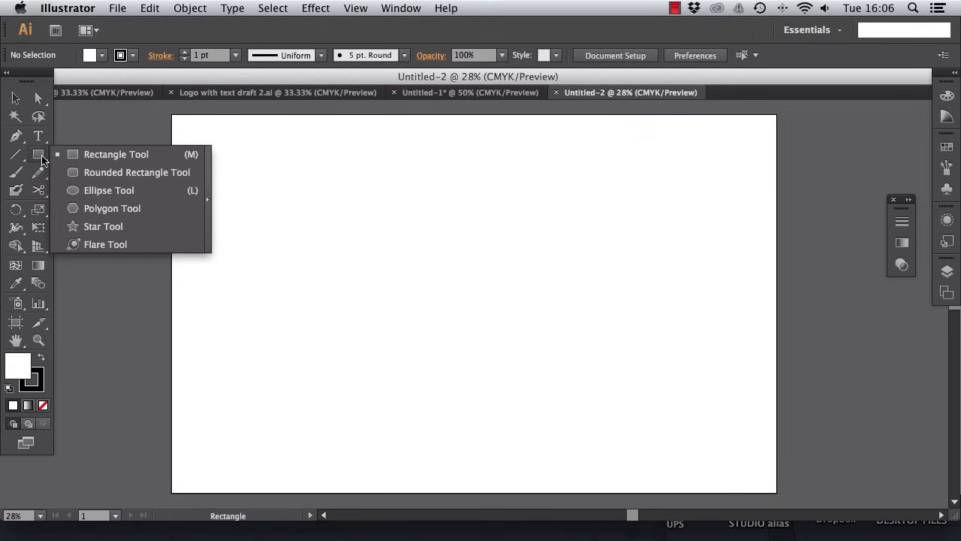
drag(43, 159, 99, 196)
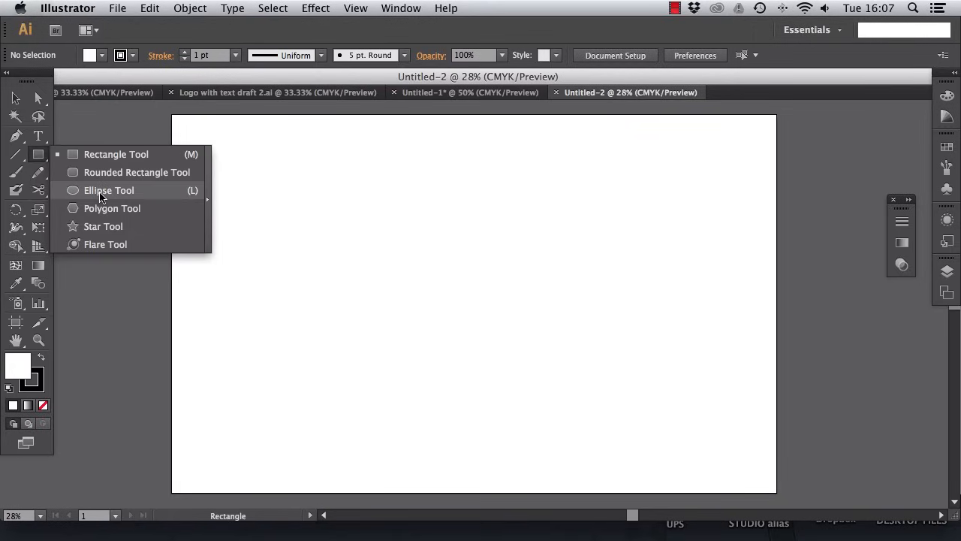
drag(100, 197, 103, 227)
drag(311, 185, 359, 217)
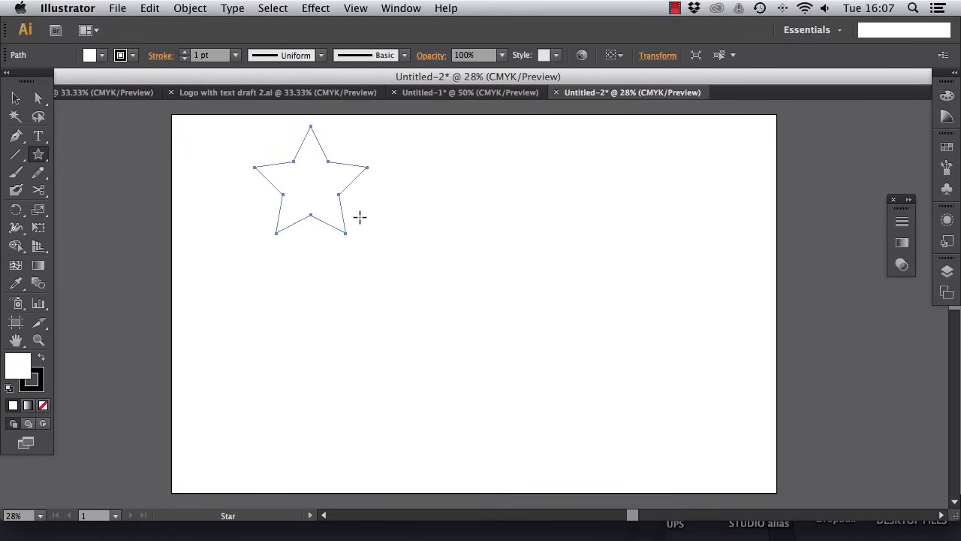
click(16, 98)
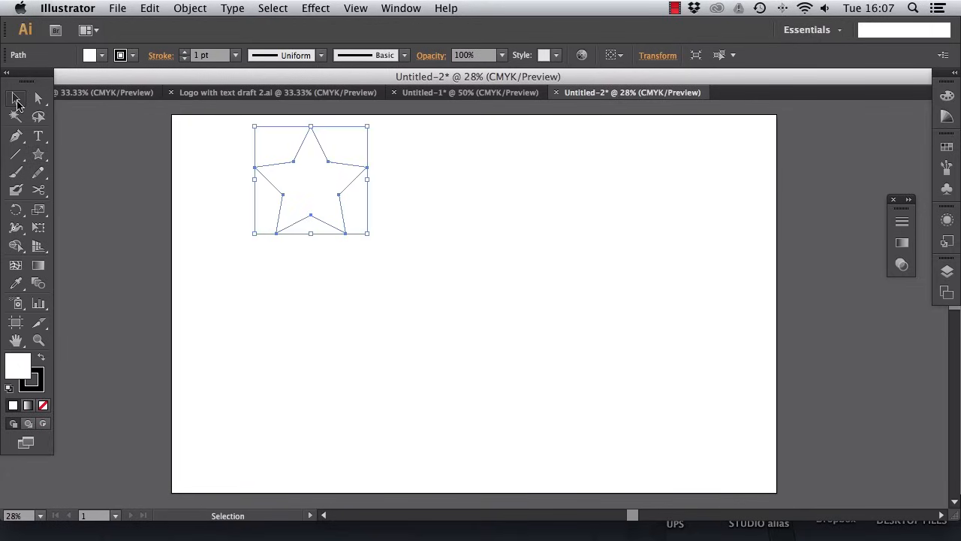
click(431, 210)
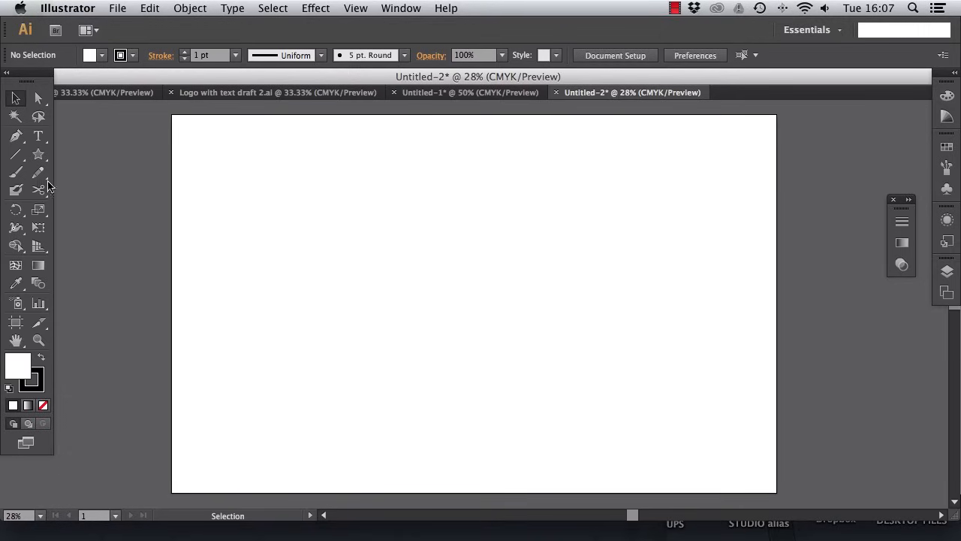
Draw a closed triangle with the Pen tool in the upper middle of the artboard.
click(18, 142)
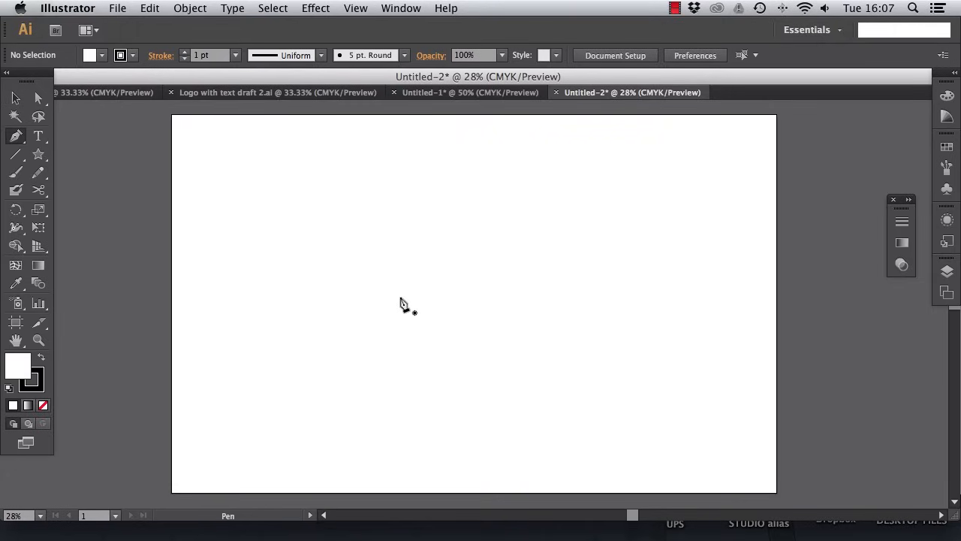
key(super+equal)
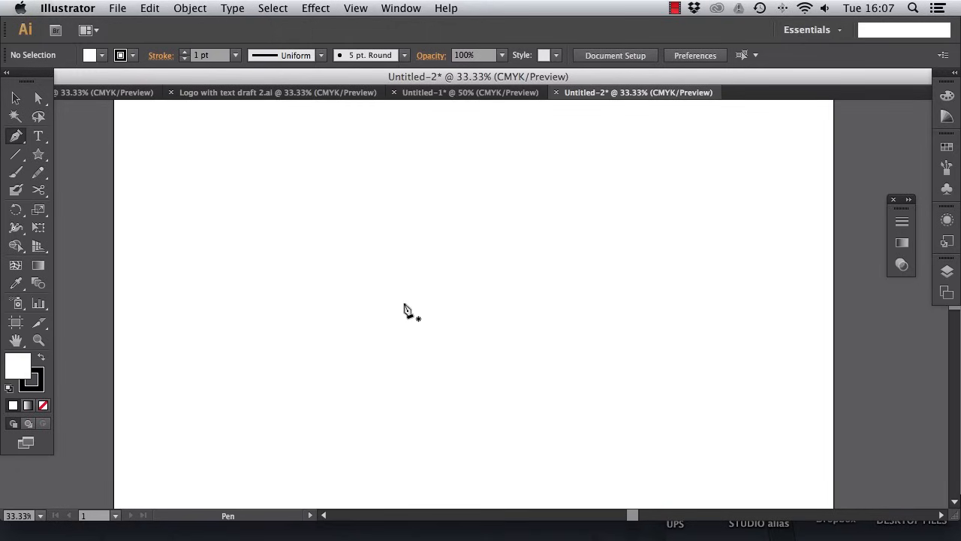
click(404, 302)
click(454, 194)
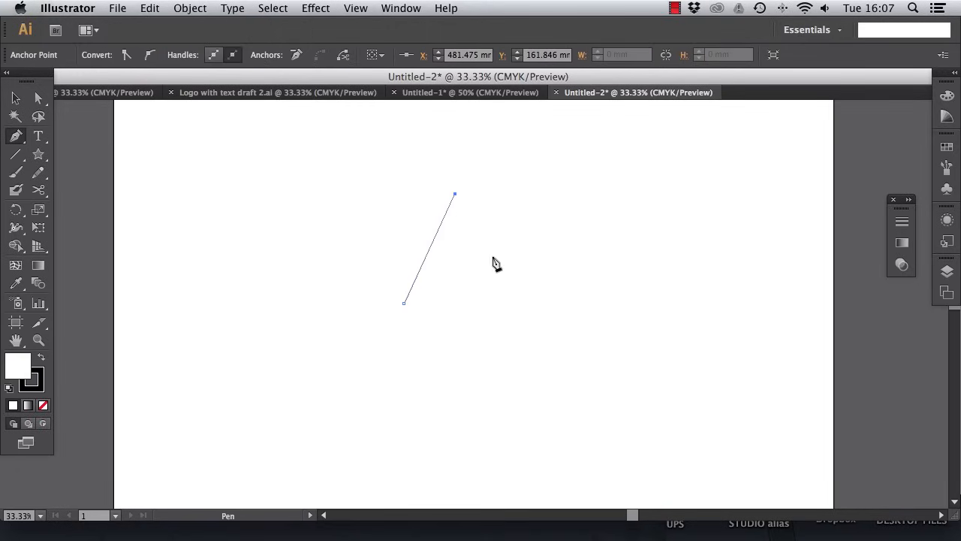
click(547, 285)
click(404, 303)
Move the triangle's lower-right corner down and inward so the base is horizontal.
key(a)
drag(548, 286, 516, 303)
key(v)
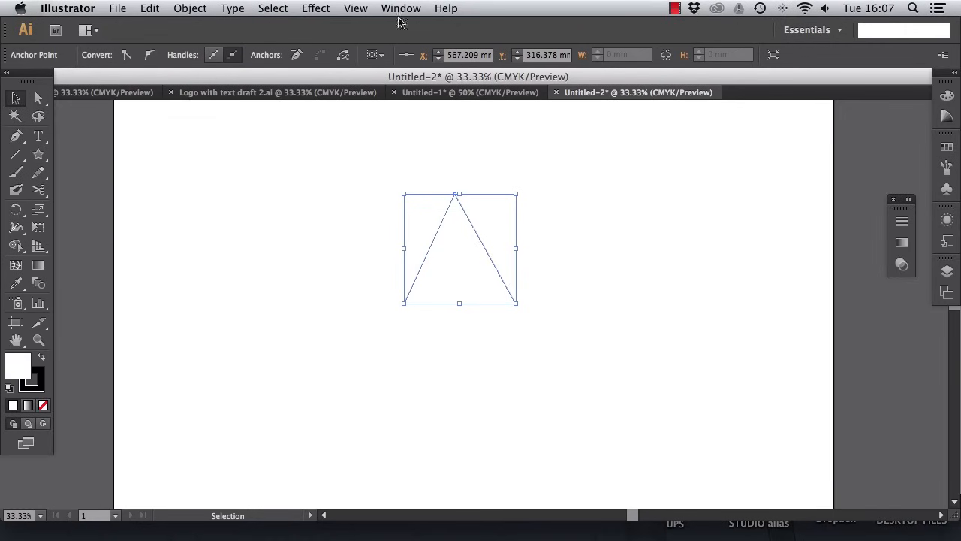
Show the rulers and place a vertical guide through the triangle's apex and a horizontal guide through its mid-height.
click(355, 8)
mouse_move(421, 316)
click(623, 316)
drag(3, 466, 453, 438)
drag(381, 199, 423, 366)
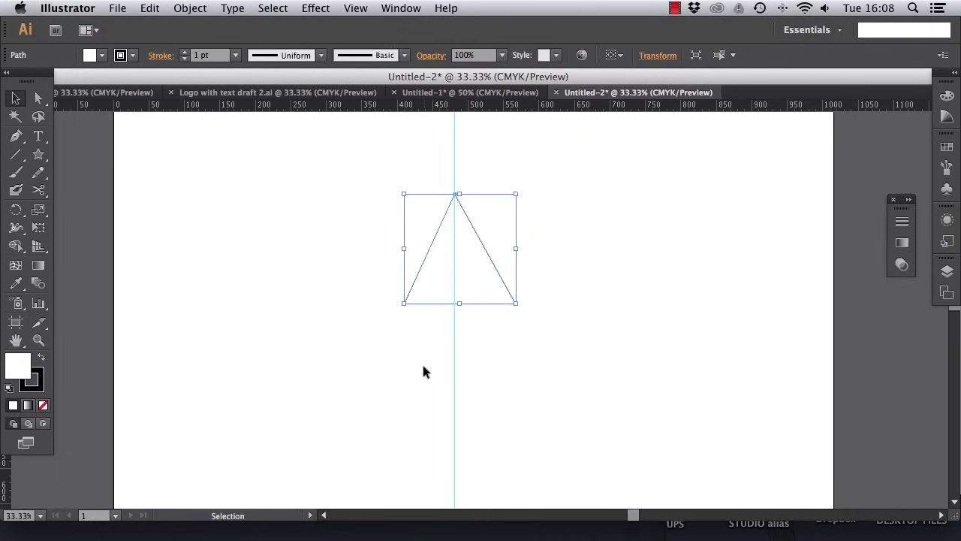
drag(494, 108, 489, 251)
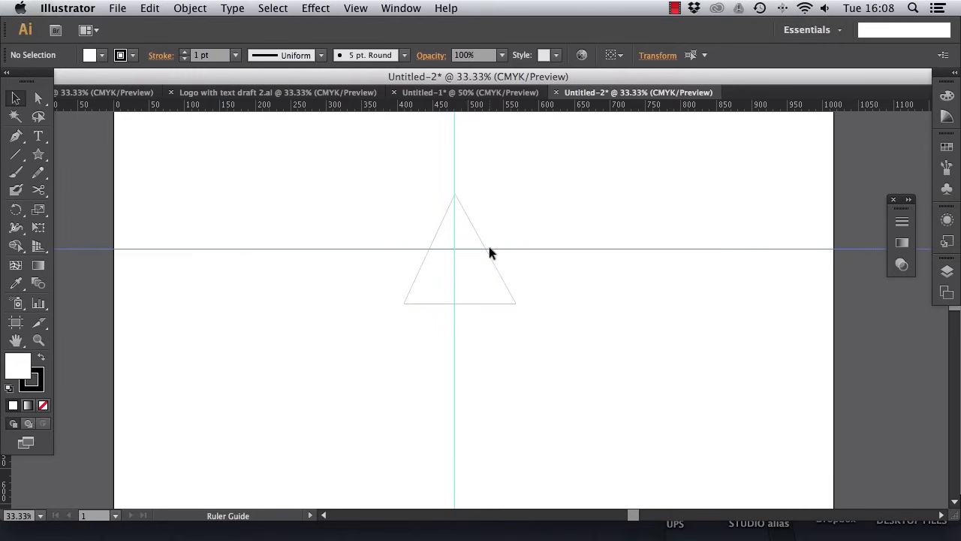
Nudge the triangle's lower-right corner left to about X 558.7 mm to even out the two halves.
click(35, 97)
click(514, 304)
key(Left)
key(Left)
Nudge the triangle's apex down along the vertical guide to shorten it, and select the lower-right corner point.
click(455, 195)
key(Down)
key(Down)
key(Down)
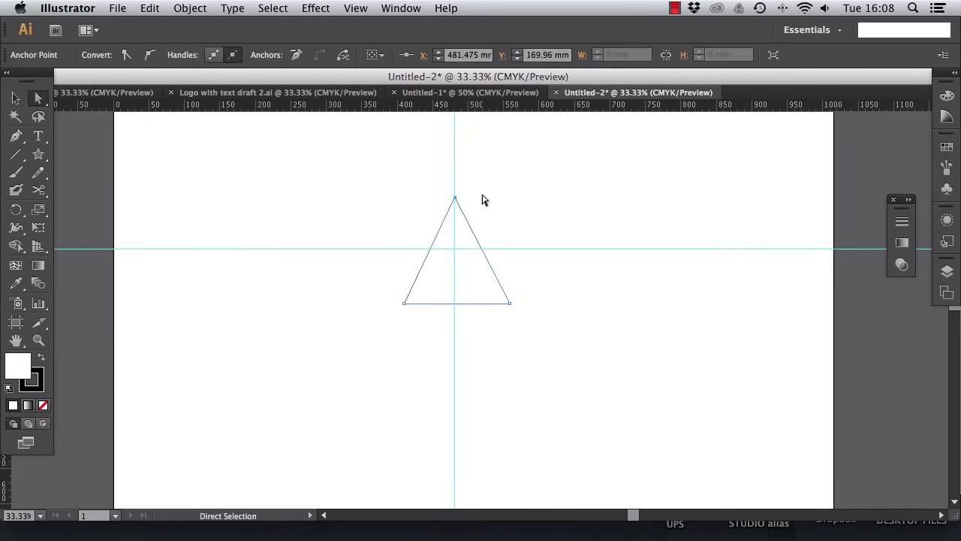
key(Down)
key(Down)
key(Down)
key(Down)
key(Down)
key(Down)
click(511, 303)
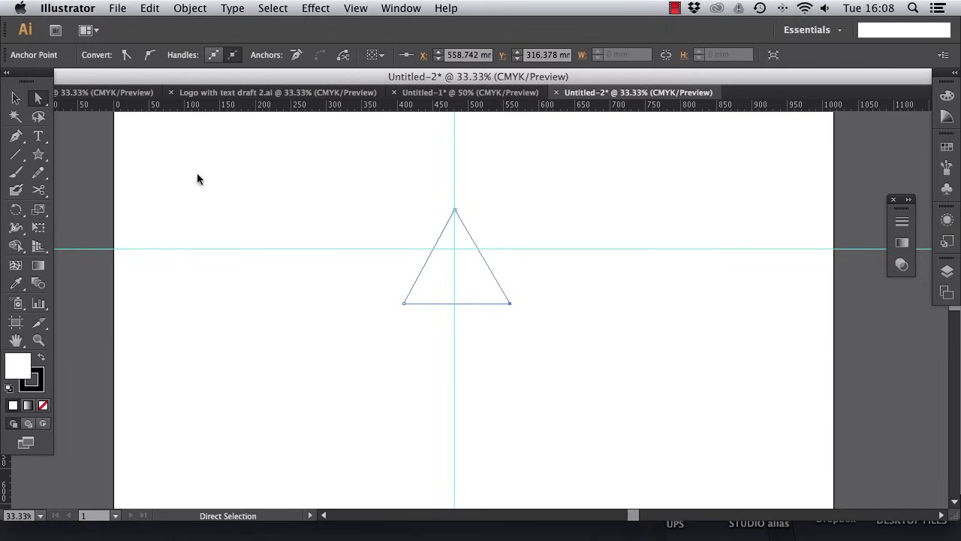
Select the whole triangle and set its stroke weight to 13 pt.
click(13, 99)
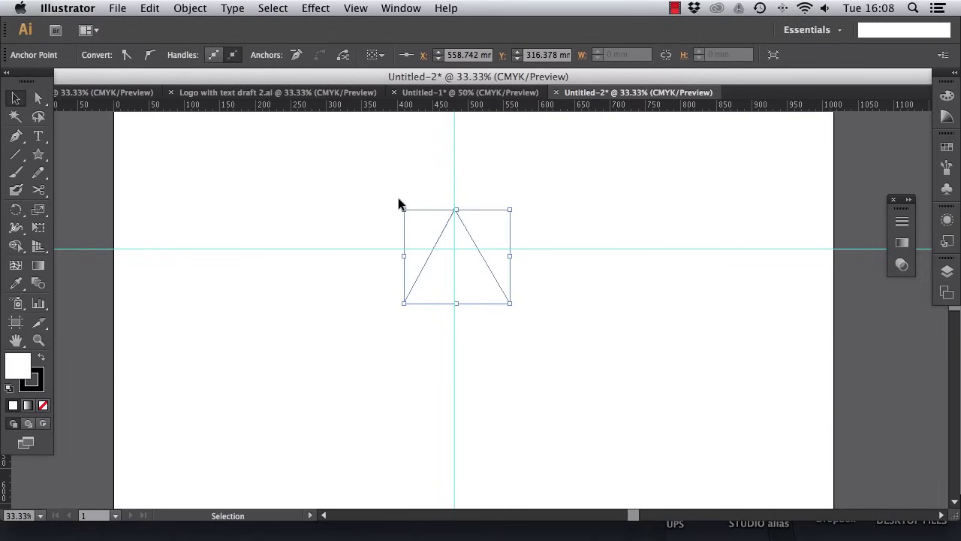
click(902, 223)
drag(849, 213, 770, 193)
click(721, 210)
text(13)
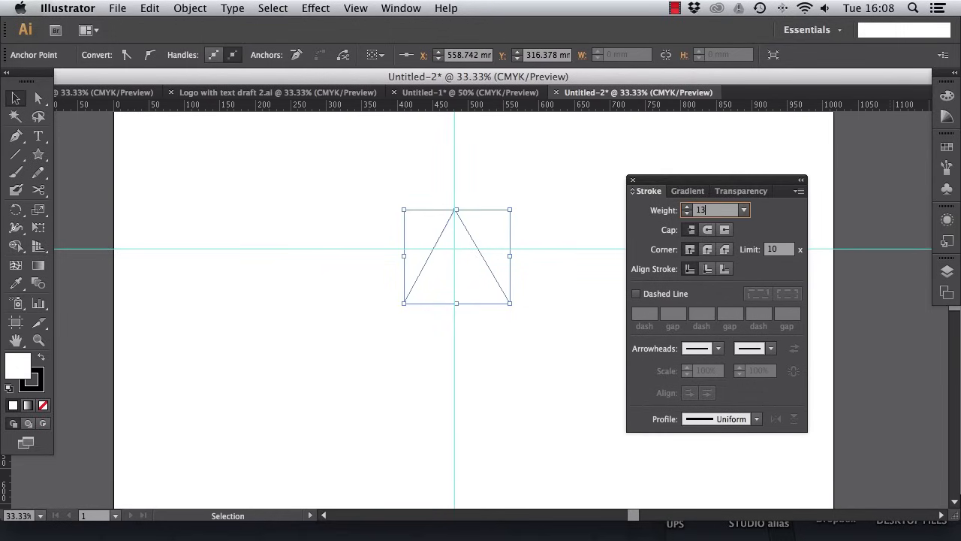
key(Return)
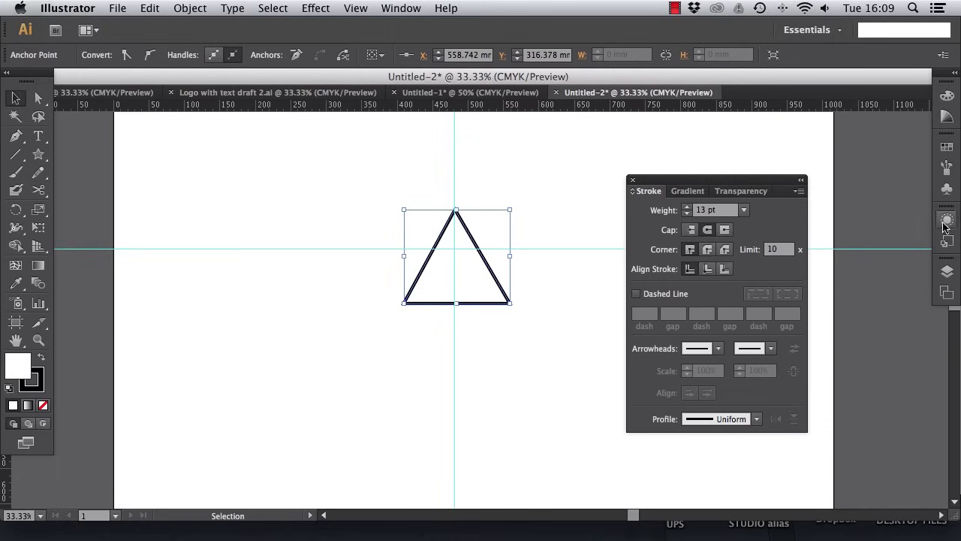
Create a CMYK process colour swatch named Gold with C=9, M=23, Y=84 and K=24.
click(951, 154)
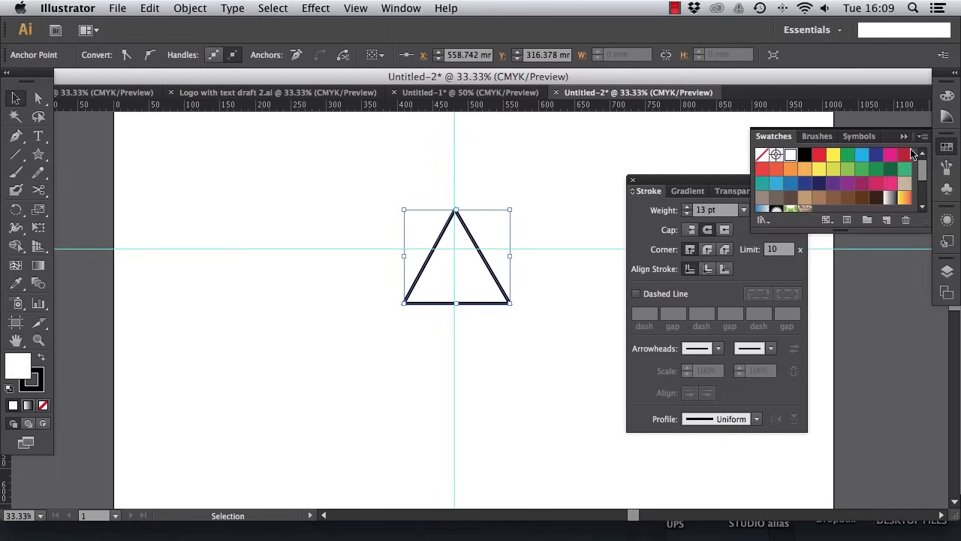
click(931, 141)
click(912, 140)
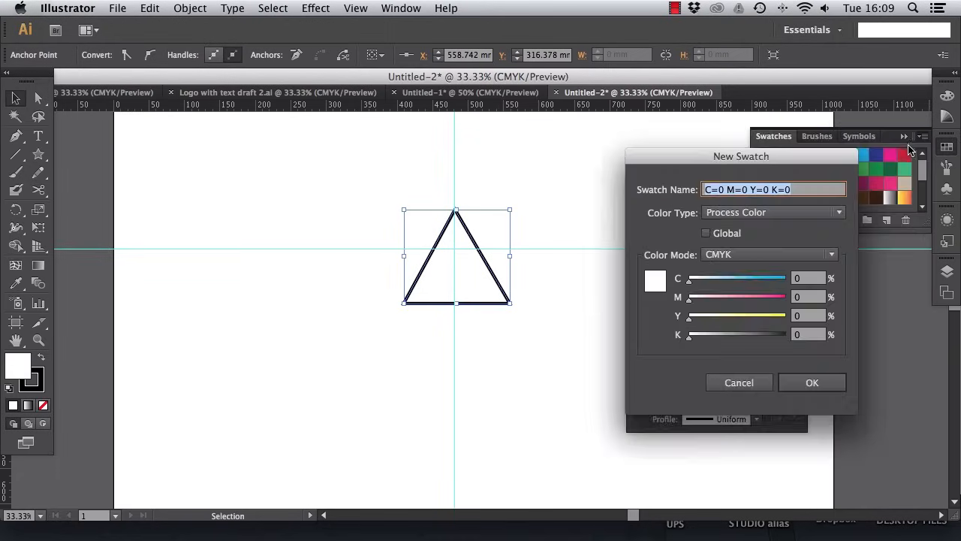
click(789, 282)
text(9)
key(Tab)
text(23)
key(Tab)
text(84)
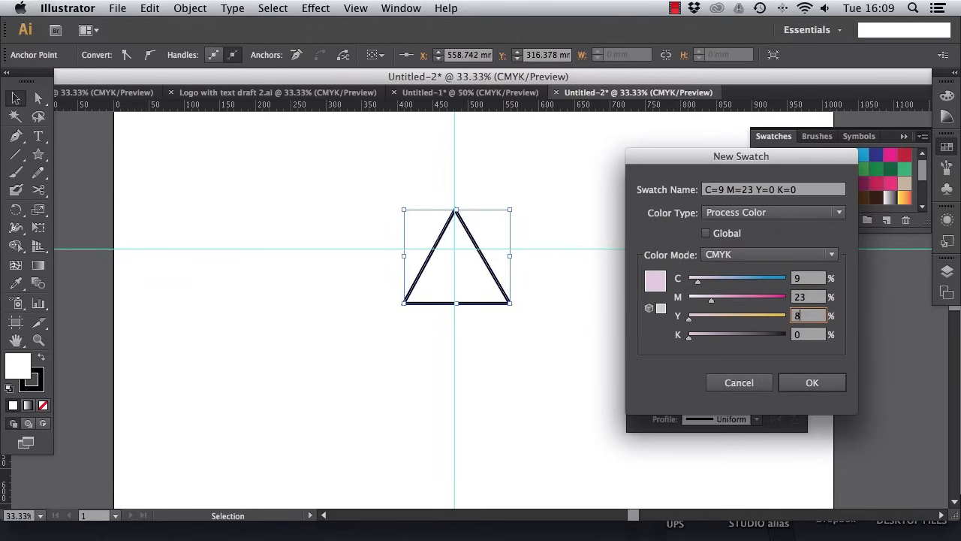
key(Tab)
text(24)
click(745, 193)
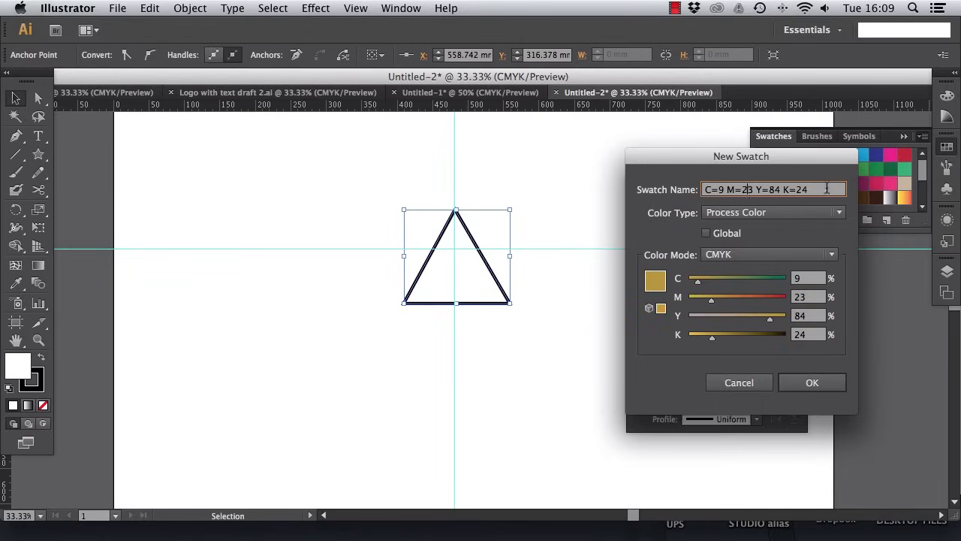
text(Gold)
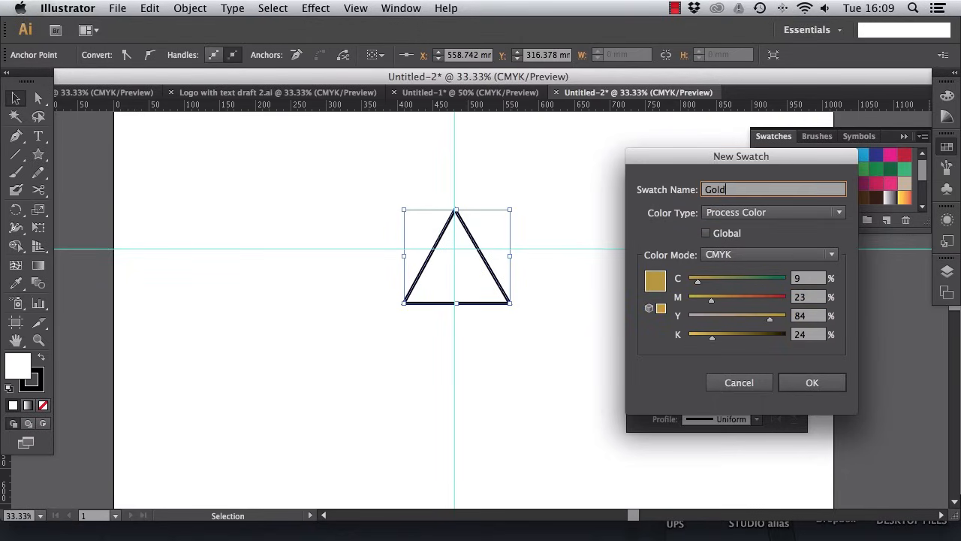
click(819, 385)
Remove the triangle's fill and apply the Gold swatch to its stroke.
click(37, 383)
click(948, 148)
drag(386, 178, 443, 319)
click(103, 56)
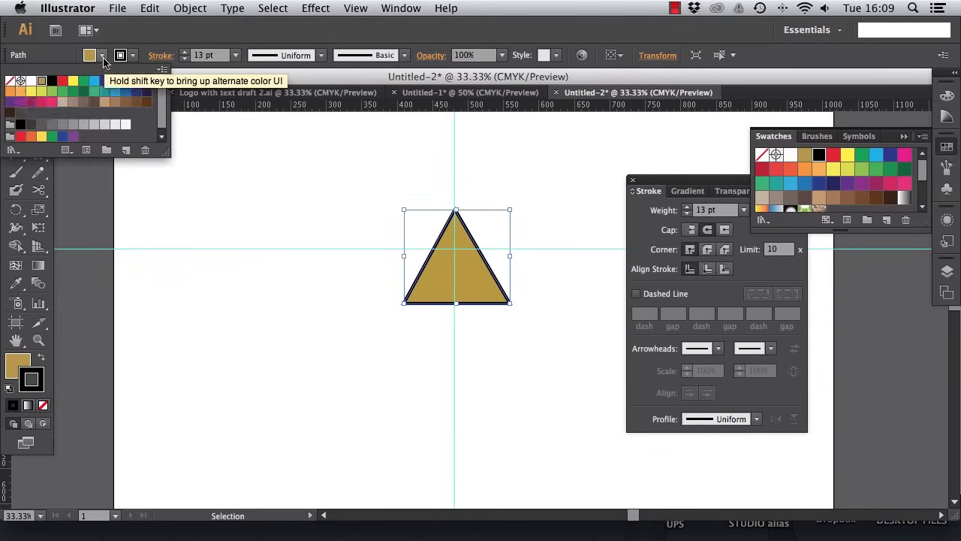
click(10, 81)
click(132, 55)
click(41, 80)
click(528, 186)
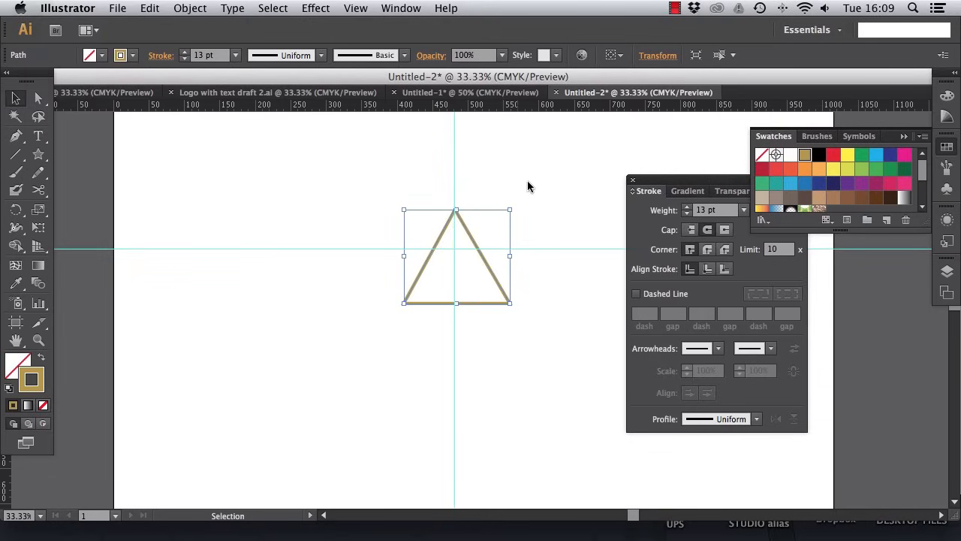
Outline the triangle's stroke, enlarge the outlined shape from its lower-left corner, and deselect it.
click(177, 8)
mouse_move(225, 290)
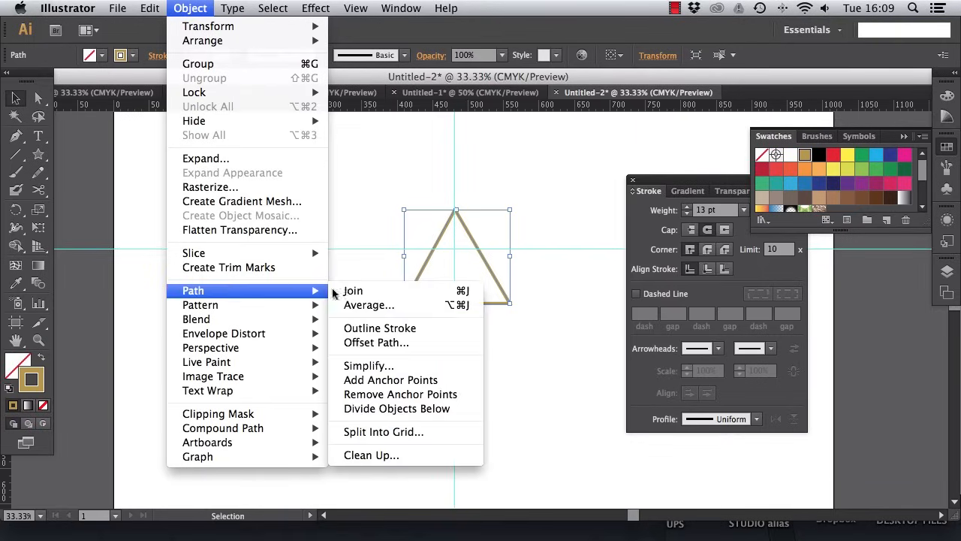
click(376, 329)
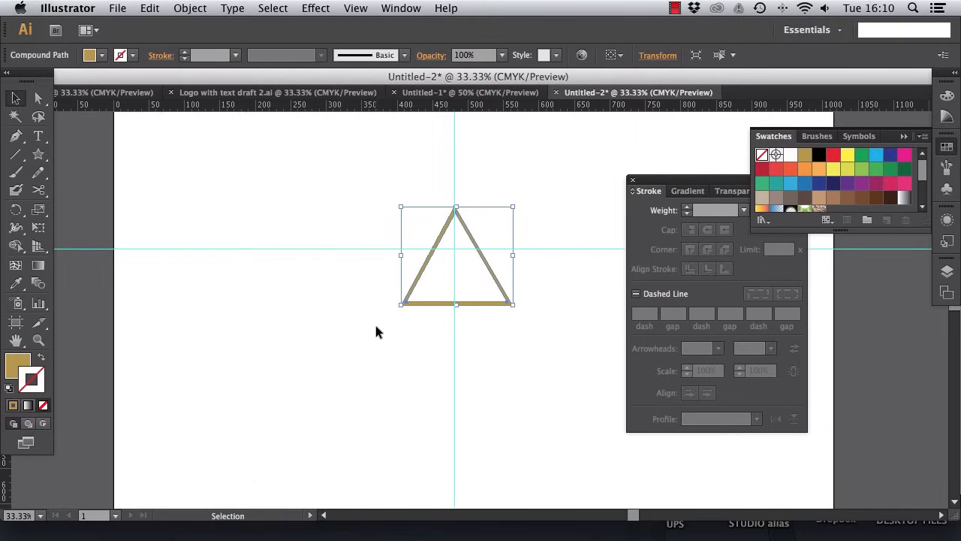
mouse_move(401, 308)
mouse_down()
mouse_move(343, 343)
mouse_move(397, 318)
mouse_up()
click(393, 399)
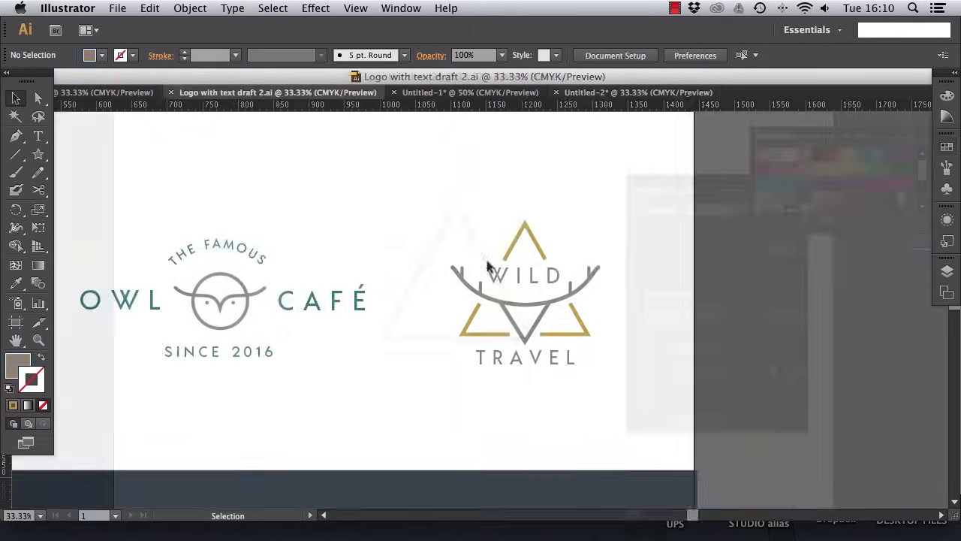
Examine the gold triangle segments of the Wild Travel logo and the other two logos in Logo with text draft 2.ai.
click(460, 239)
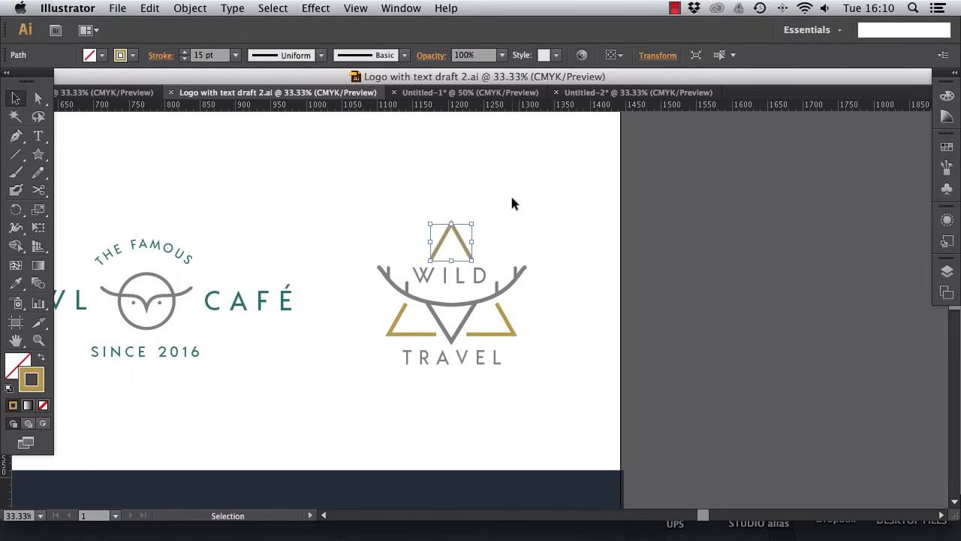
click(512, 199)
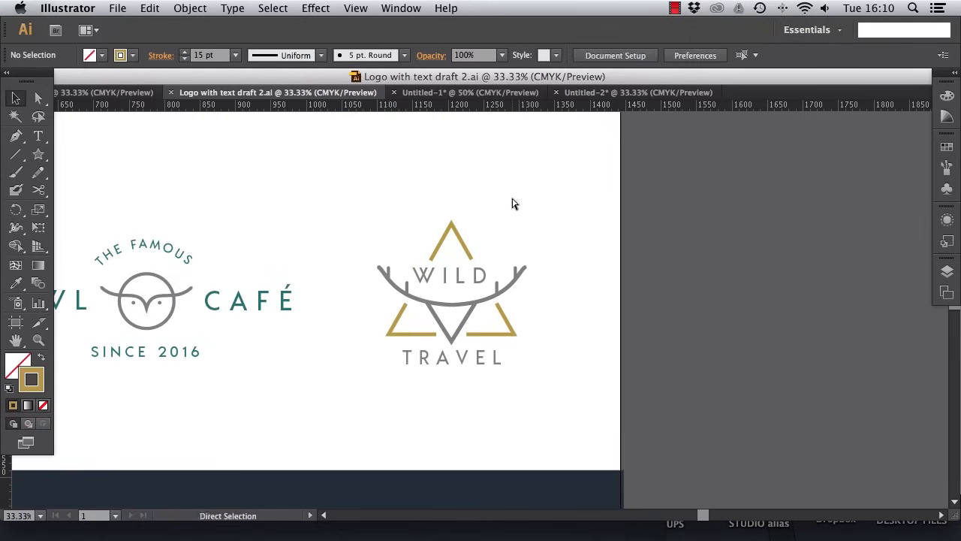
key(super+equal)
click(518, 328)
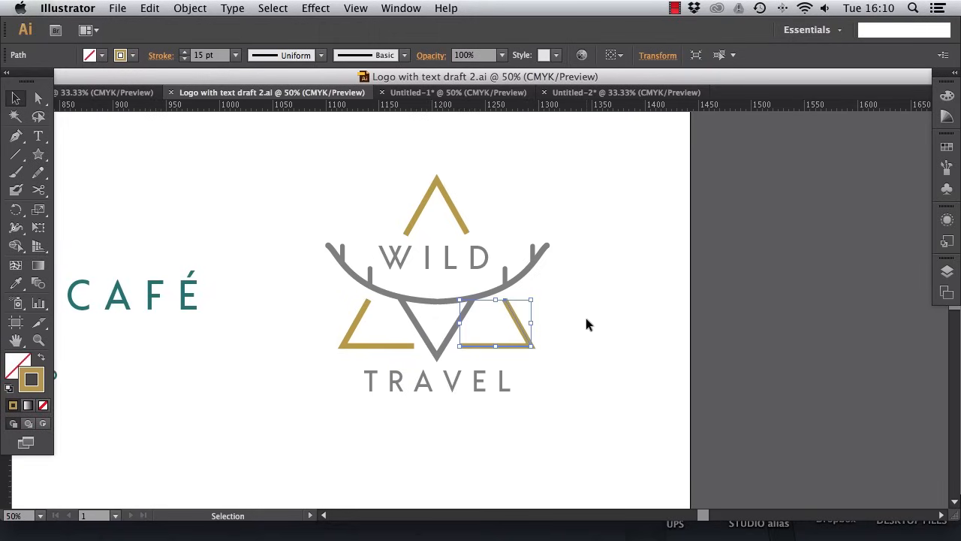
click(382, 145)
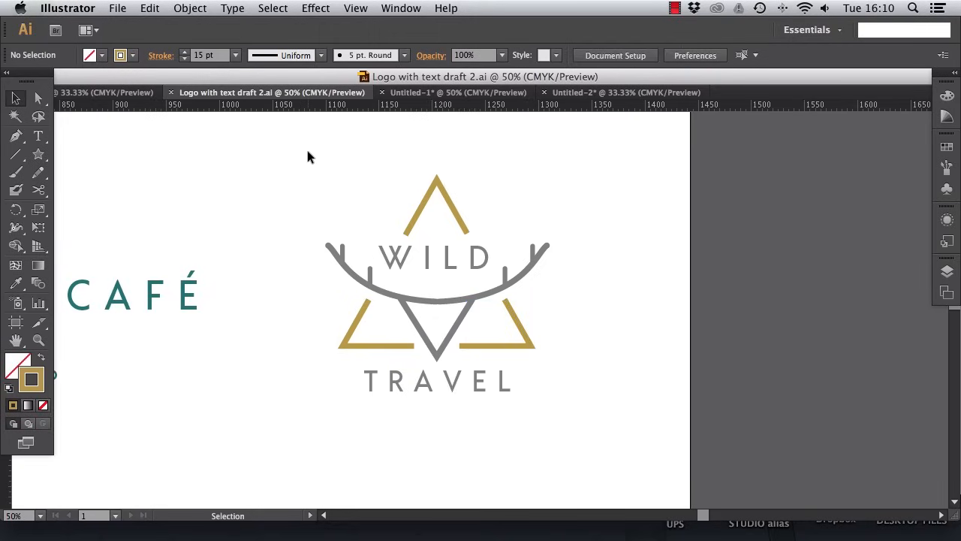
scroll(308, 156, left, 10)
scroll(313, 156, left, 3)
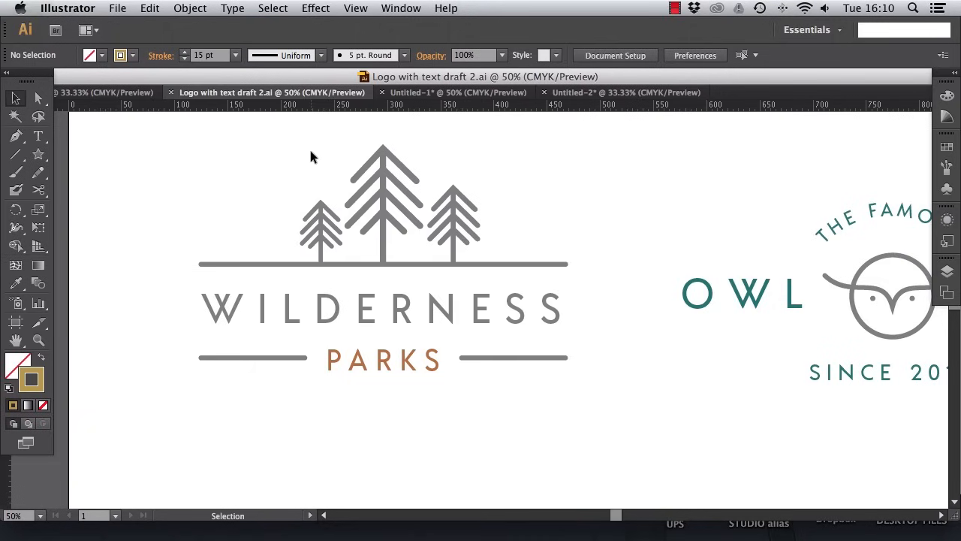
scroll(314, 157, right, 5)
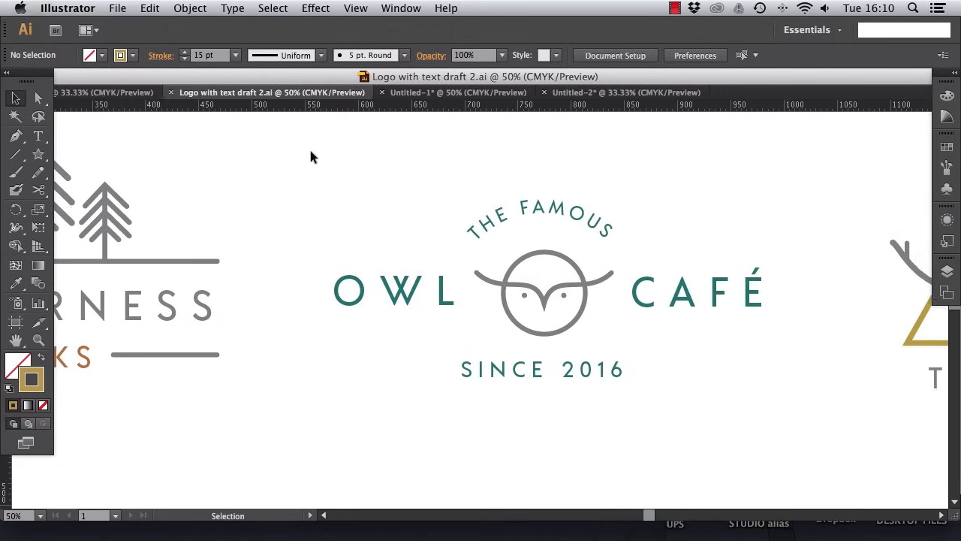
scroll(314, 156, right, 1)
key(super+minus)
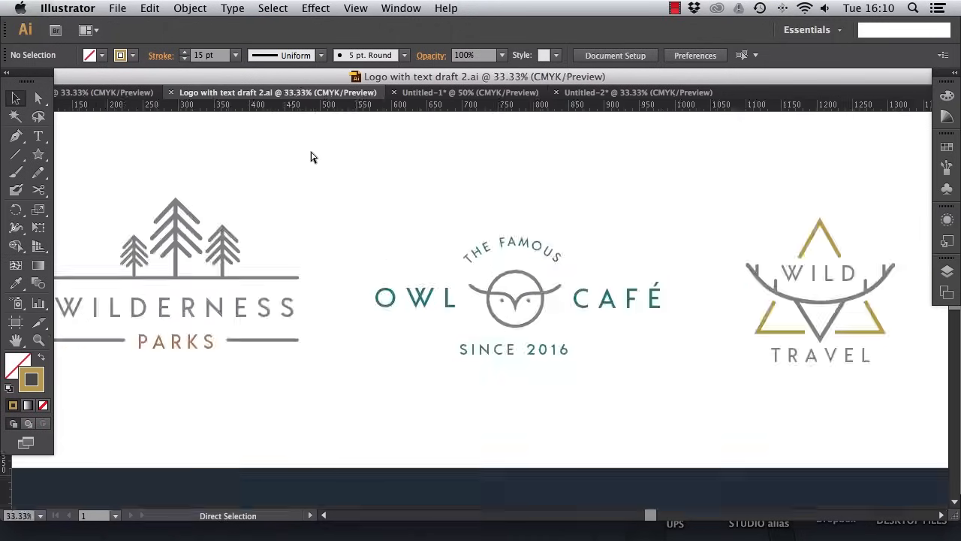
scroll(312, 151, right, 1)
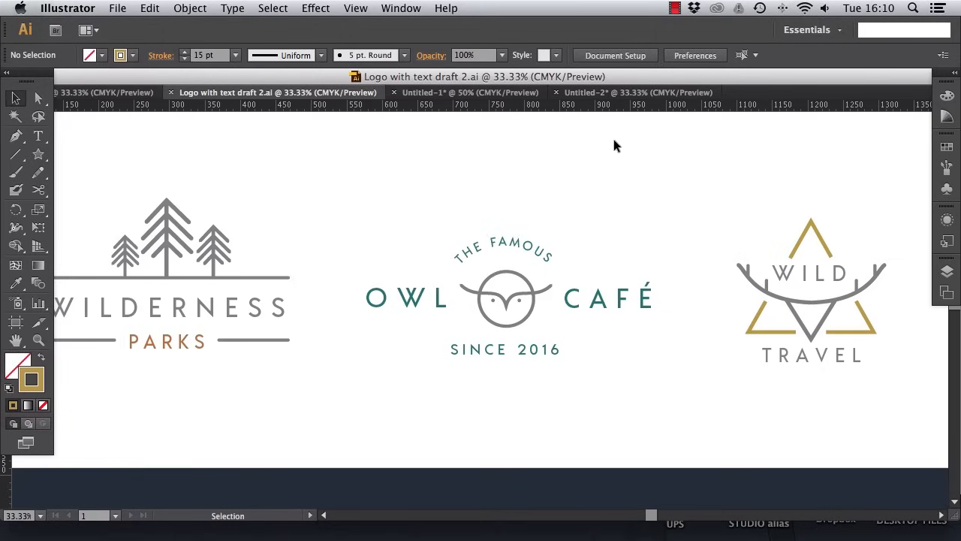
Return to the Untitled-2 document with the gold triangle and look at the commands for saving it.
click(607, 92)
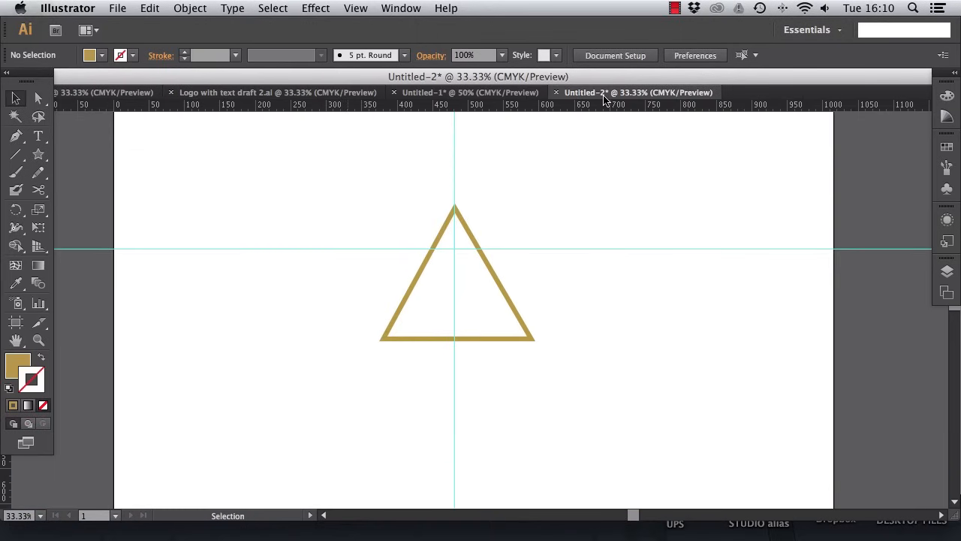
click(121, 8)
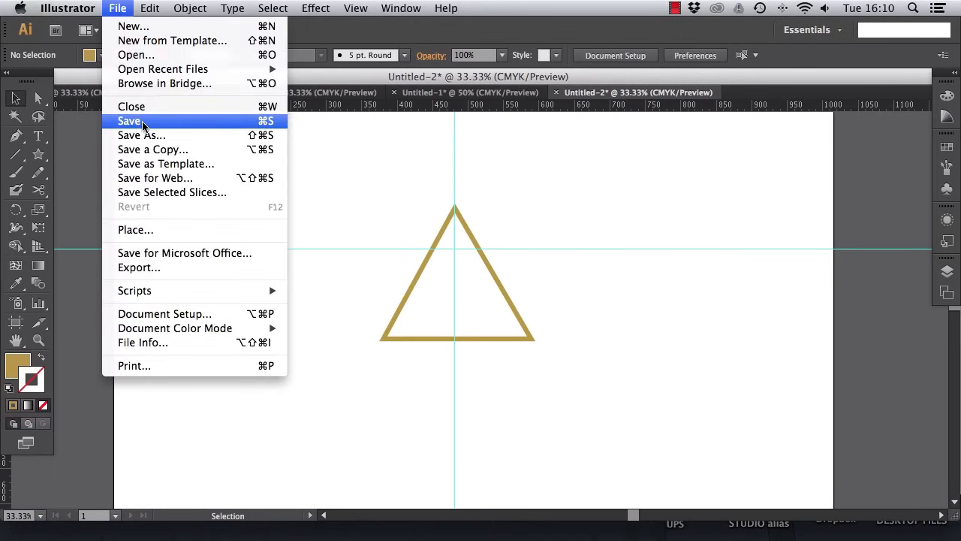
click(375, 154)
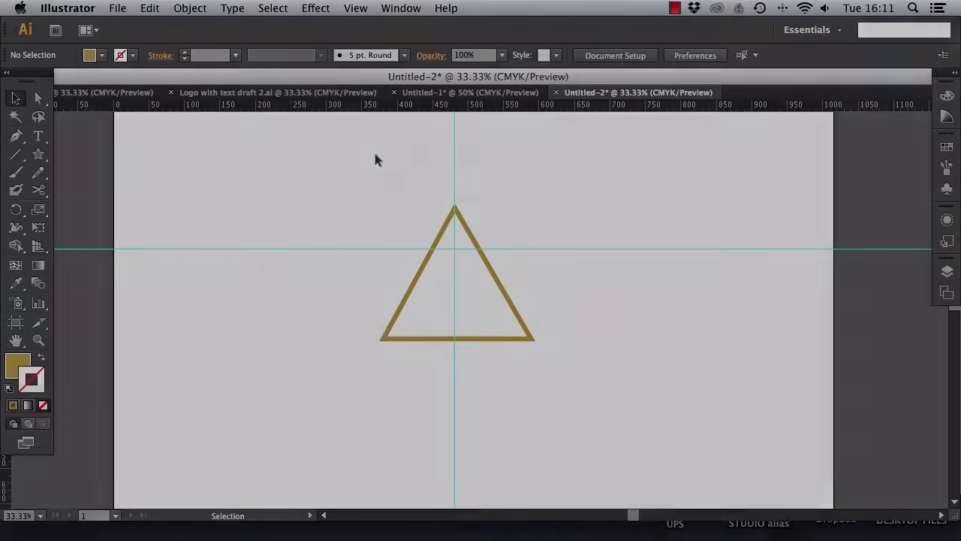
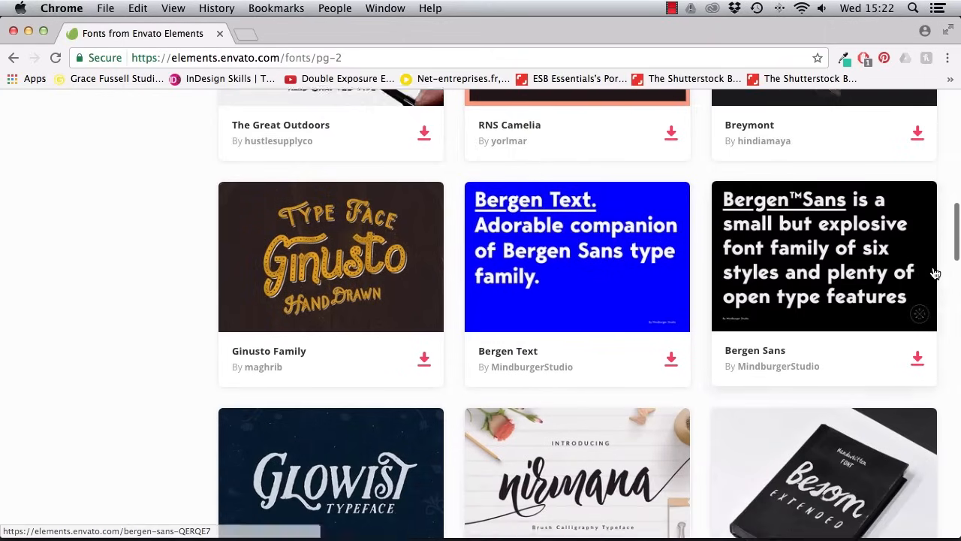
Browse the Envato Elements font listing in Chrome and look through page 4.
scroll(934, 272, down, 10)
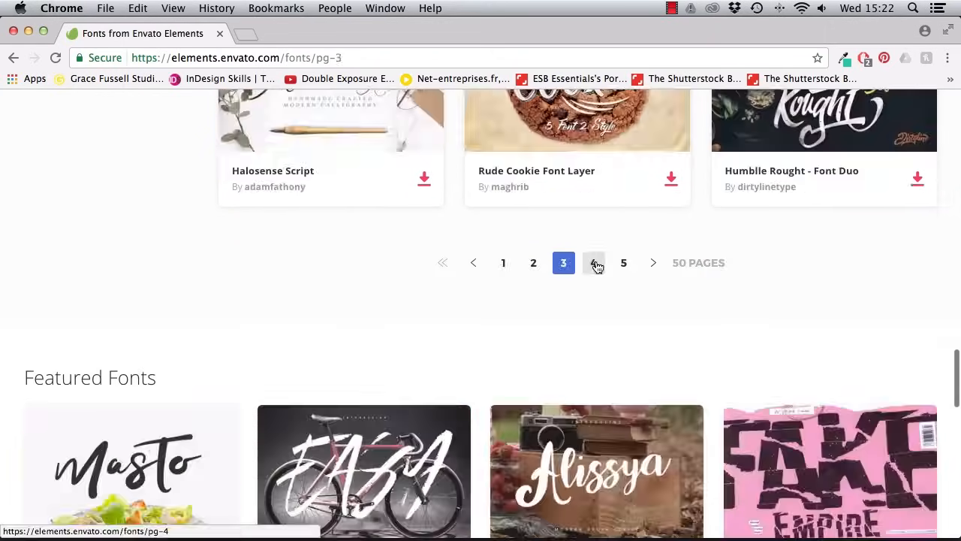
click(594, 262)
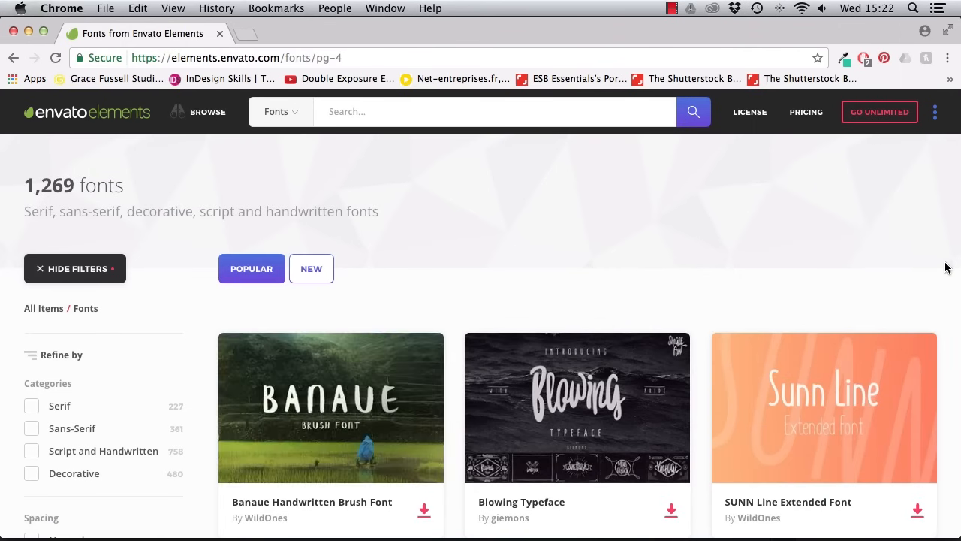
scroll(944, 268, down, 5)
scroll(944, 268, down, 8)
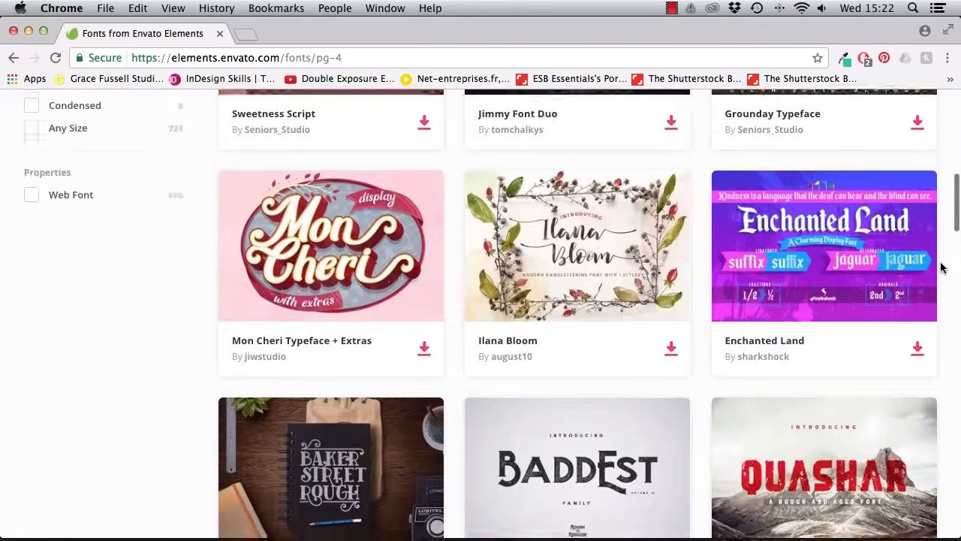
scroll(944, 268, down, 5)
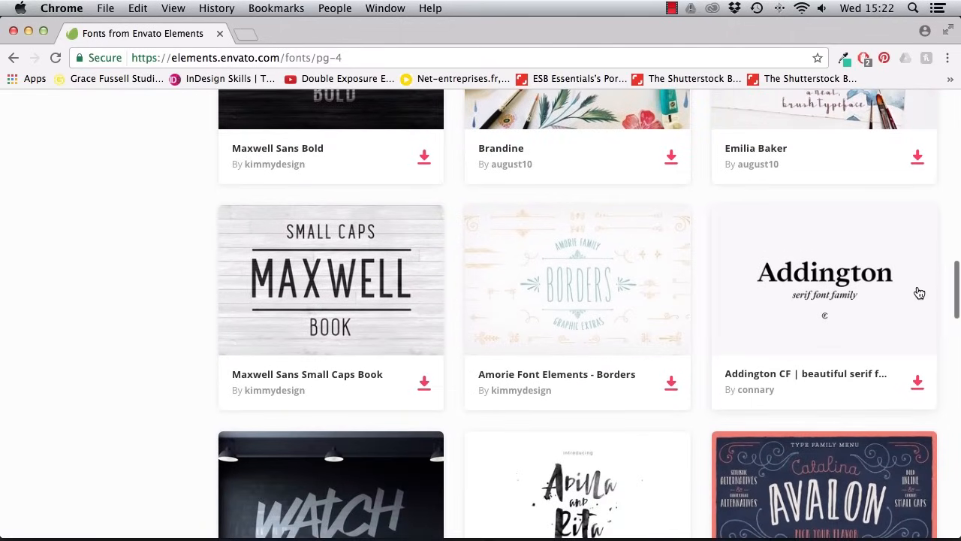
Open the Addington CF serif font family from the listing and view its preview.
click(848, 289)
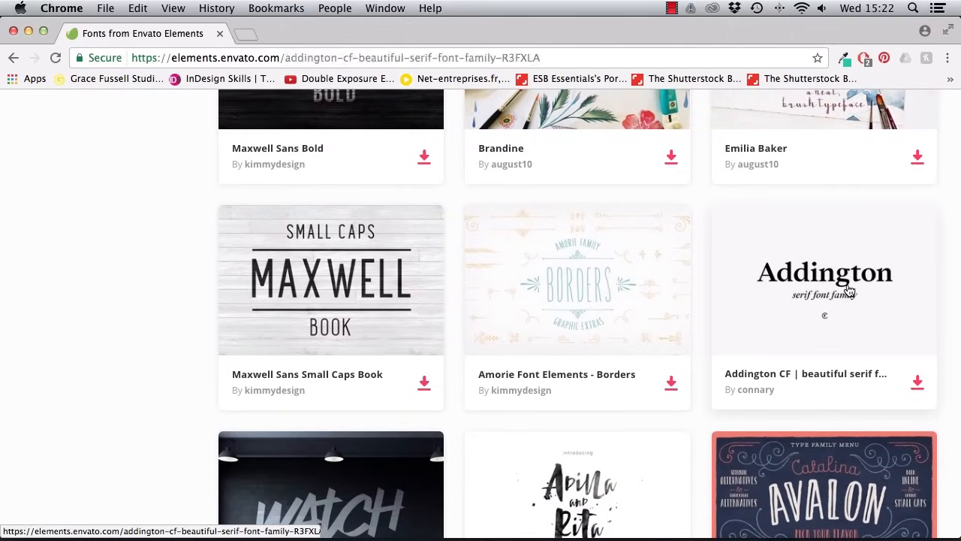
scroll(834, 285, down, 4)
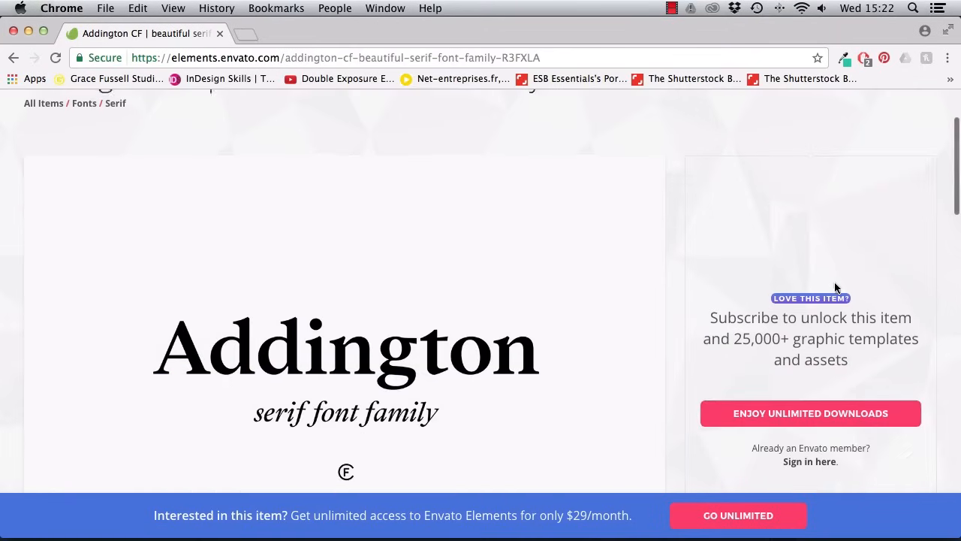
scroll(834, 286, up, 3)
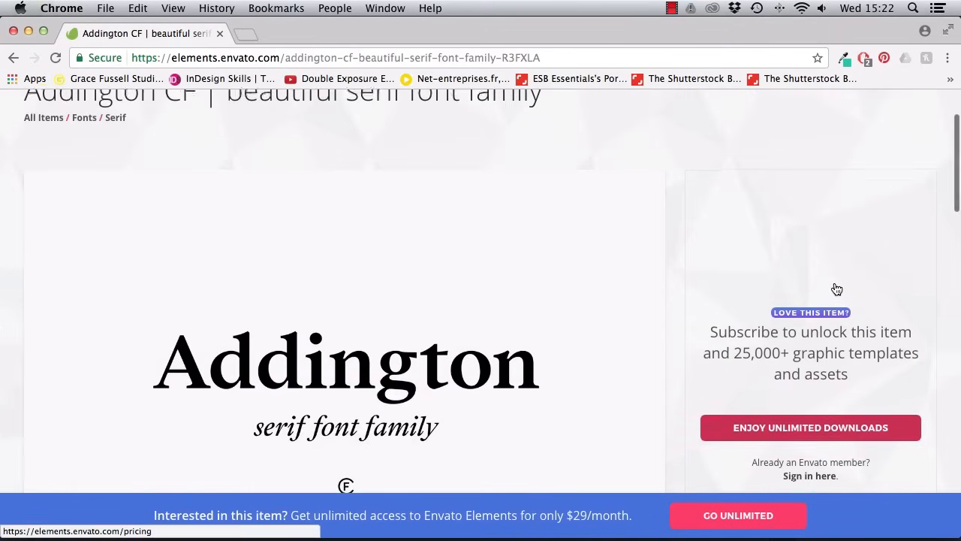
Go back to the font listing, browse more typefaces and open page 2.
click(14, 58)
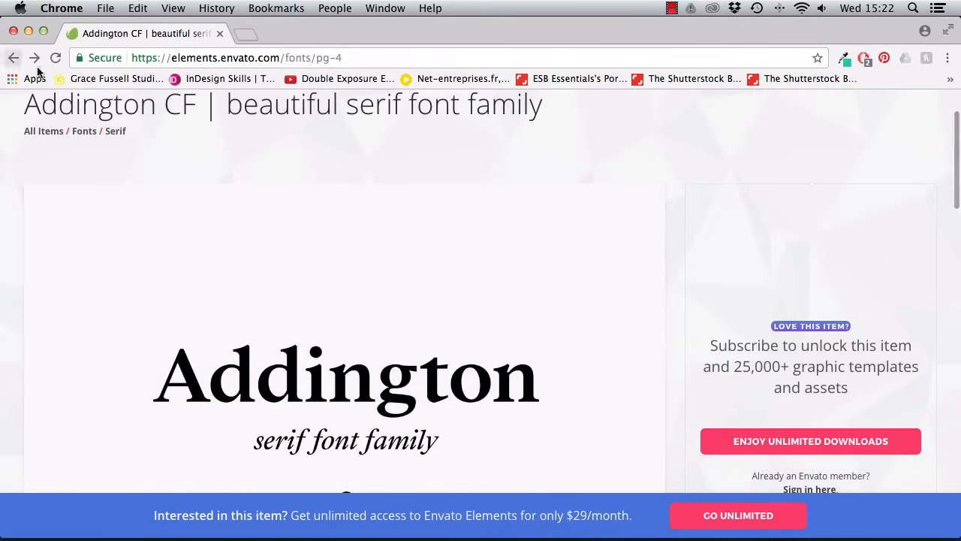
scroll(804, 340, down, 5)
scroll(804, 343, down, 8)
scroll(569, 371, up, 3)
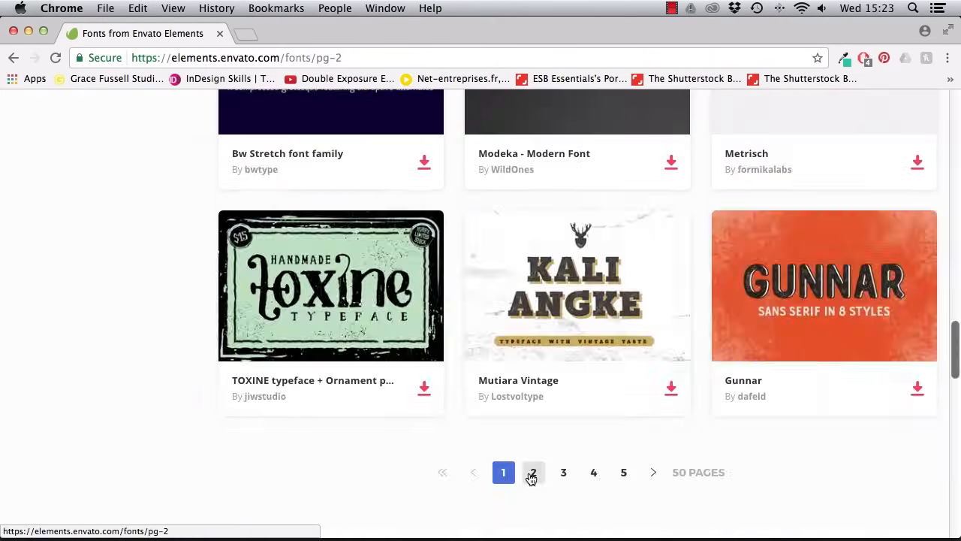
click(532, 473)
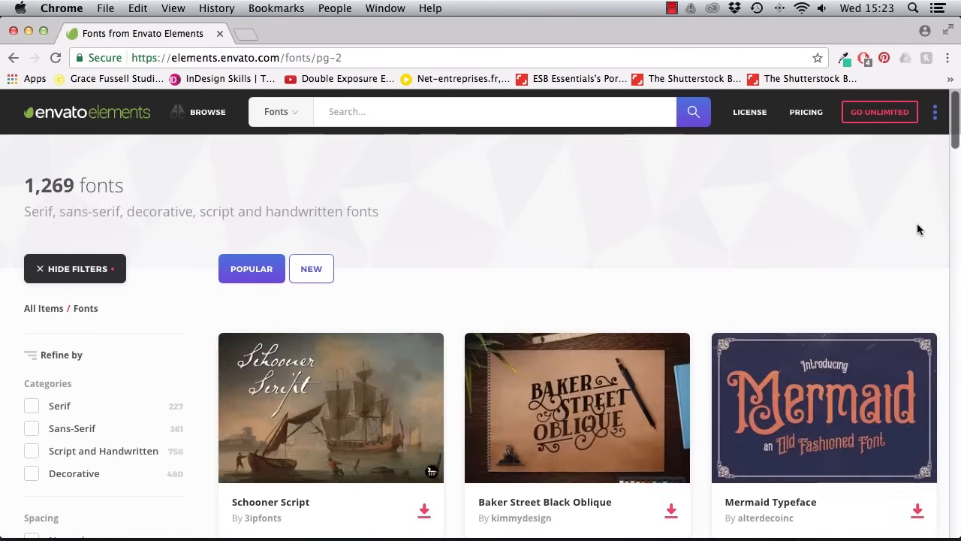
Browse page 2 of the Envato Elements fonts, open Bergen Sans and review its preview and description.
scroll(920, 227, down, 7)
scroll(920, 227, down, 5)
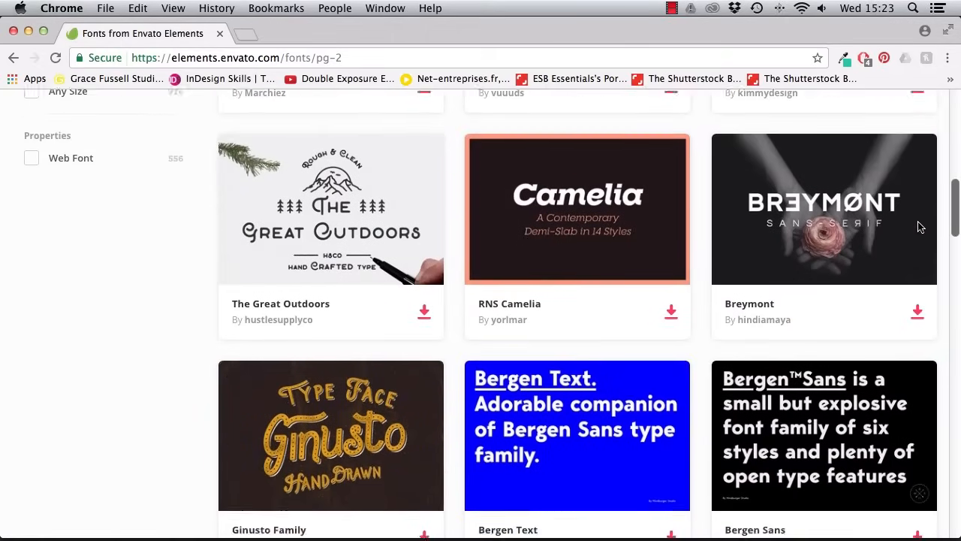
scroll(919, 227, down, 2)
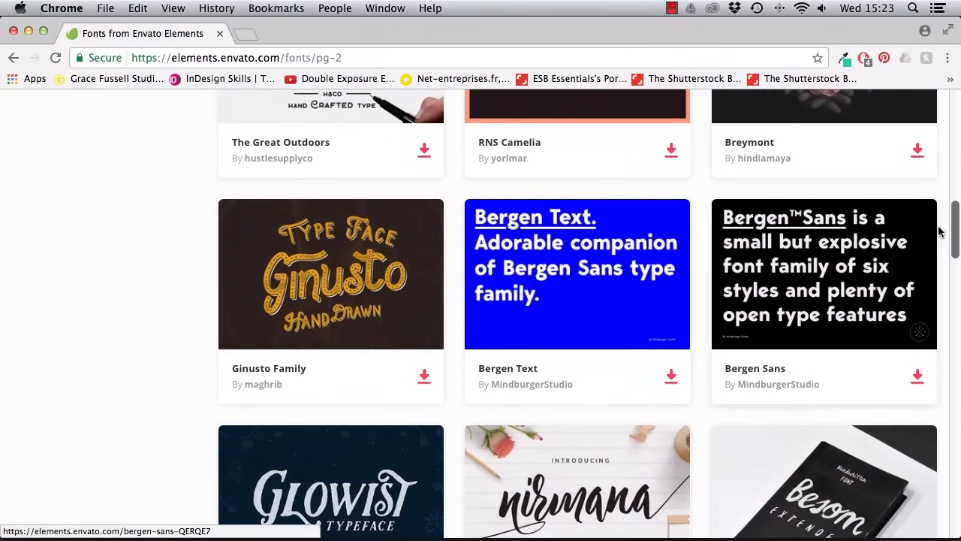
click(828, 269)
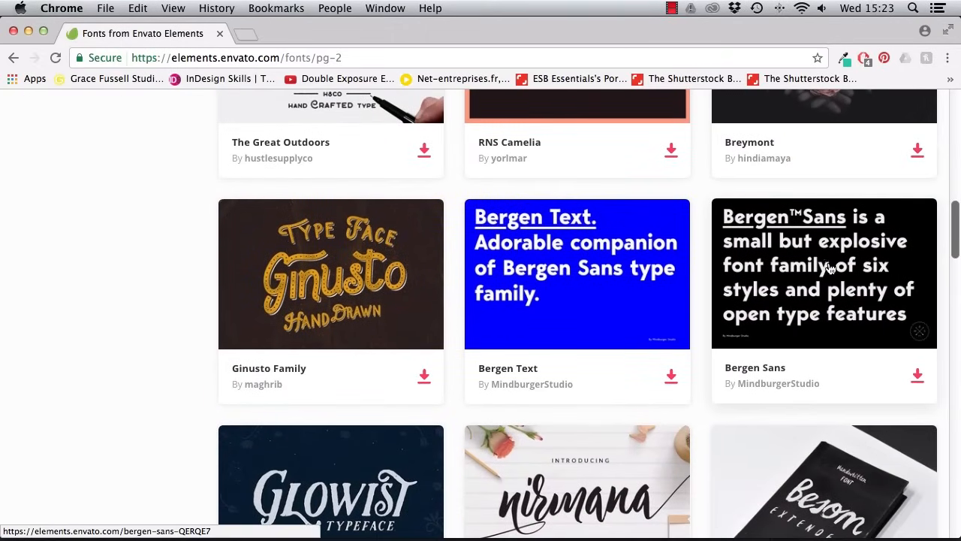
scroll(828, 246, down, 2)
scroll(829, 245, down, 4)
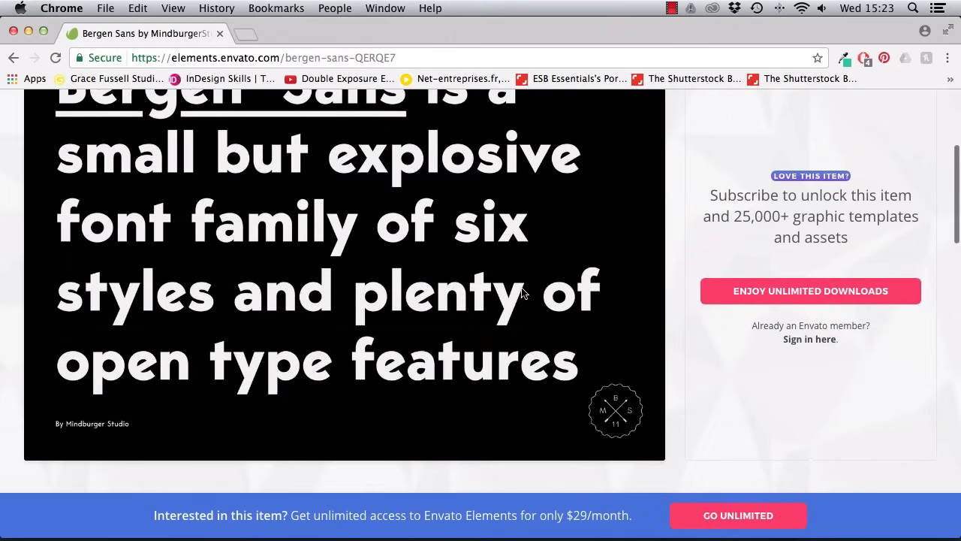
scroll(522, 293, down, 8)
scroll(523, 293, down, 7)
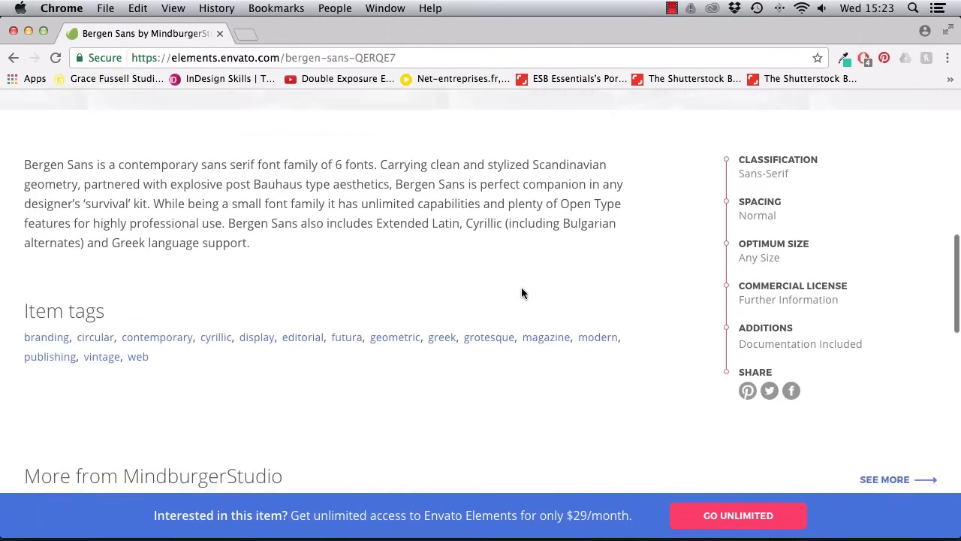
scroll(523, 292, up, 14)
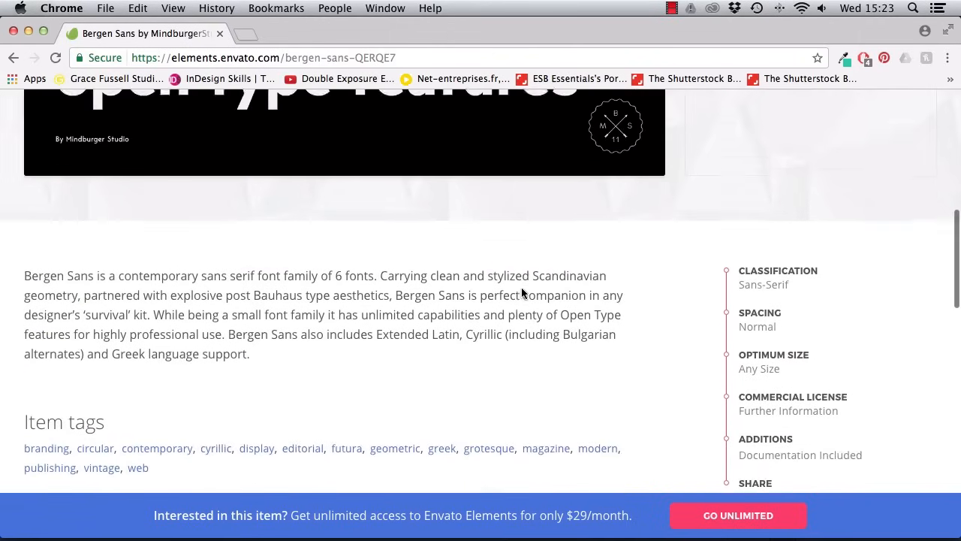
scroll(523, 293, up, 5)
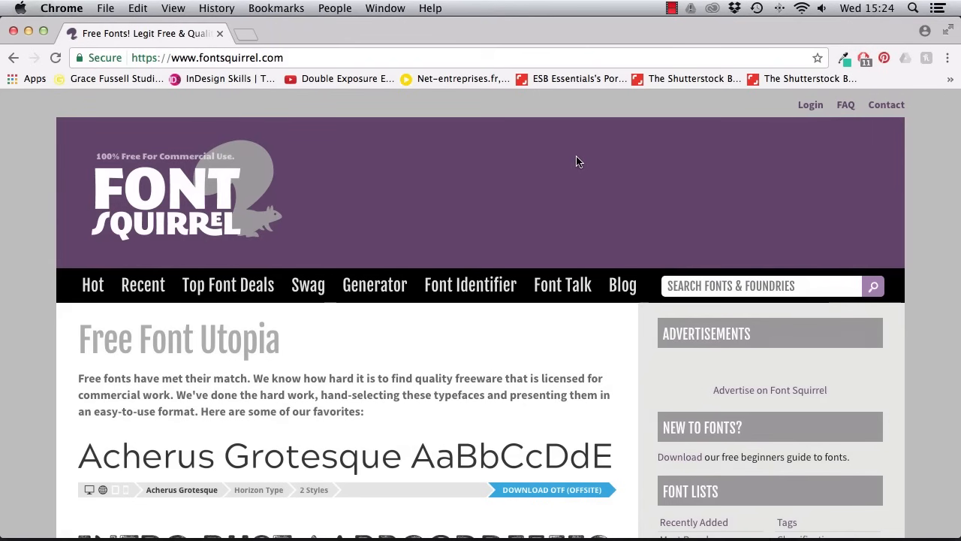
Look over the featured typefaces on the Font Squirrel home page and browse its list of today's hottest fonts.
scroll(576, 156, down, 5)
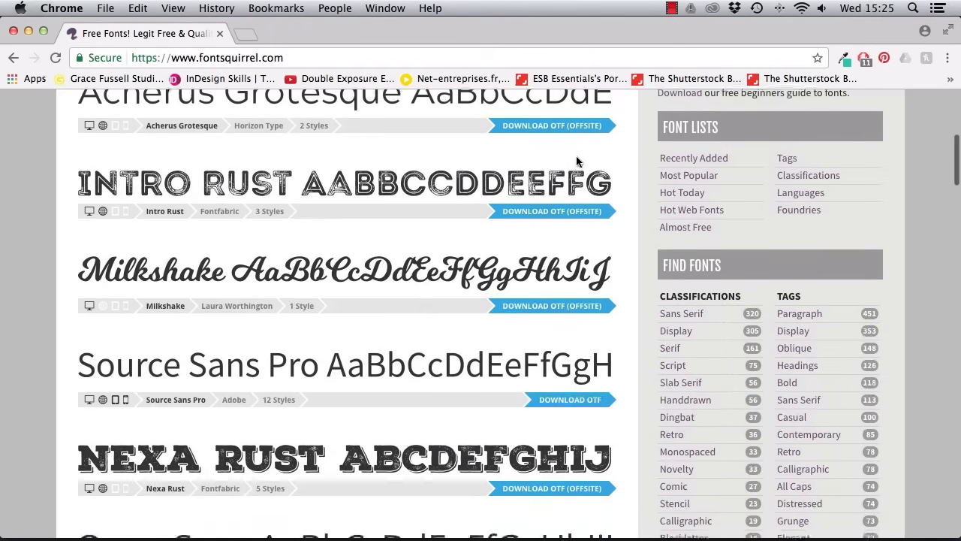
scroll(576, 157, up, 5)
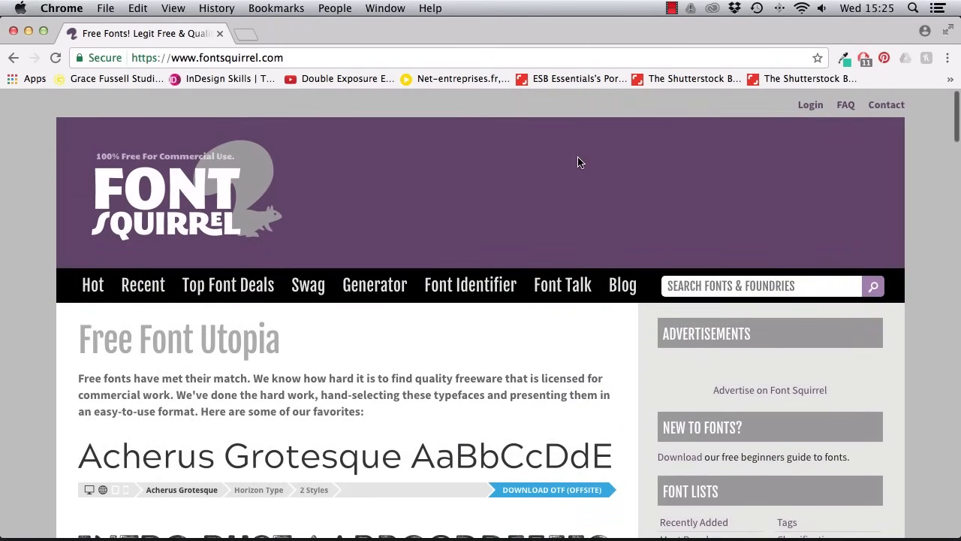
click(94, 290)
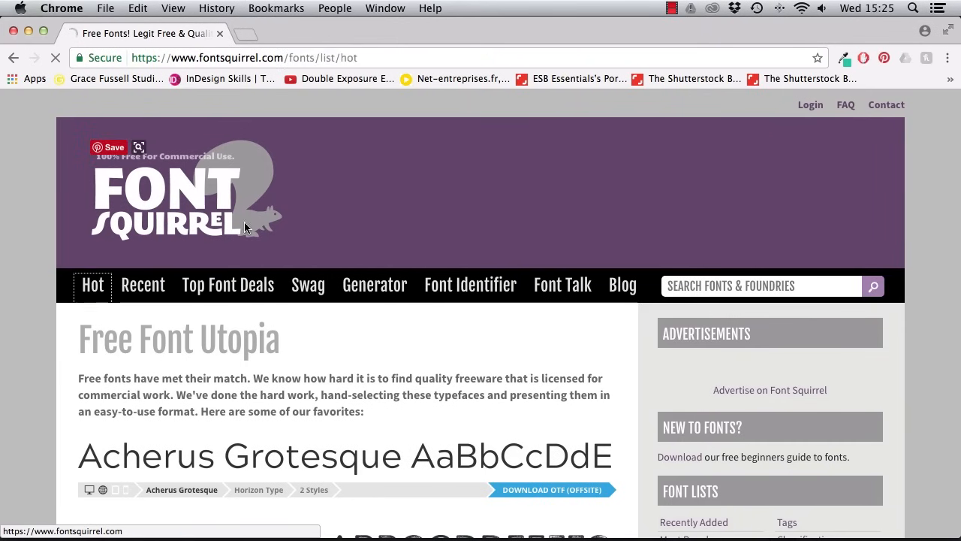
scroll(945, 190, down, 2)
scroll(945, 190, down, 6)
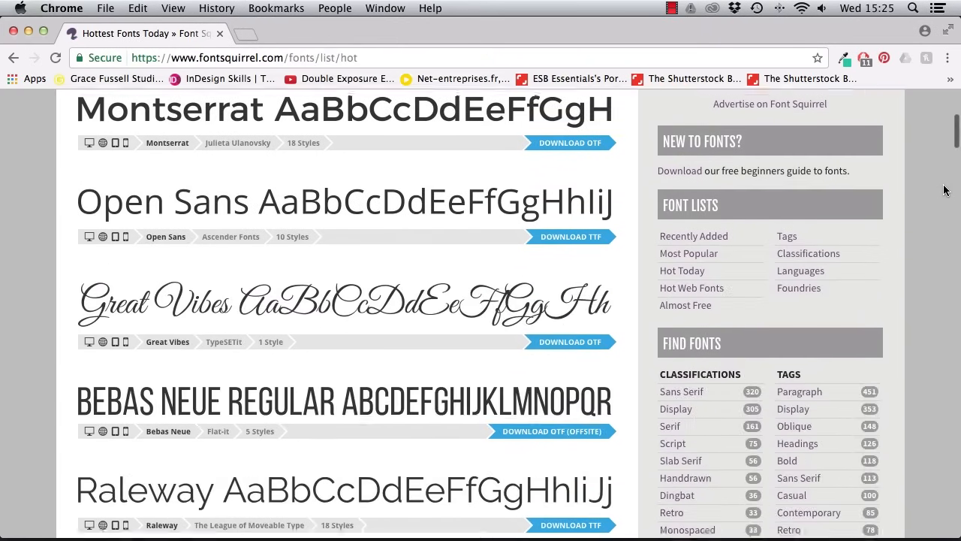
scroll(945, 190, up, 6)
scroll(945, 190, up, 3)
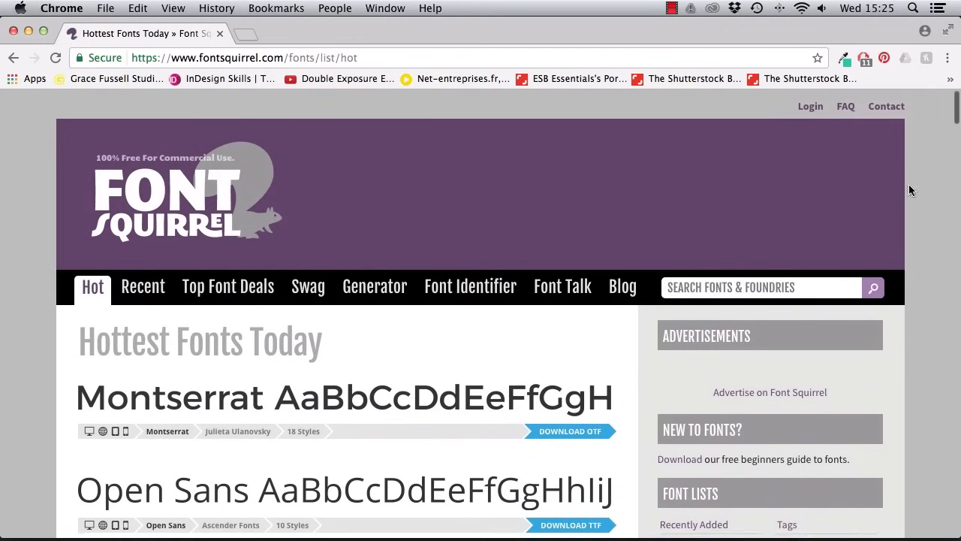
Open Font Squirrel's recently added fonts and browse the typefaces and classification tags.
click(147, 289)
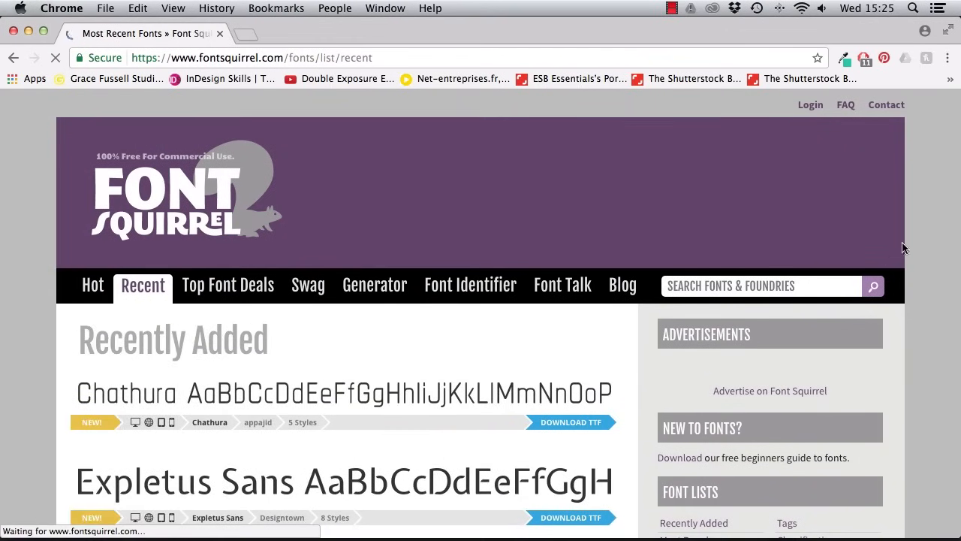
scroll(928, 189, down, 3)
scroll(928, 189, down, 6)
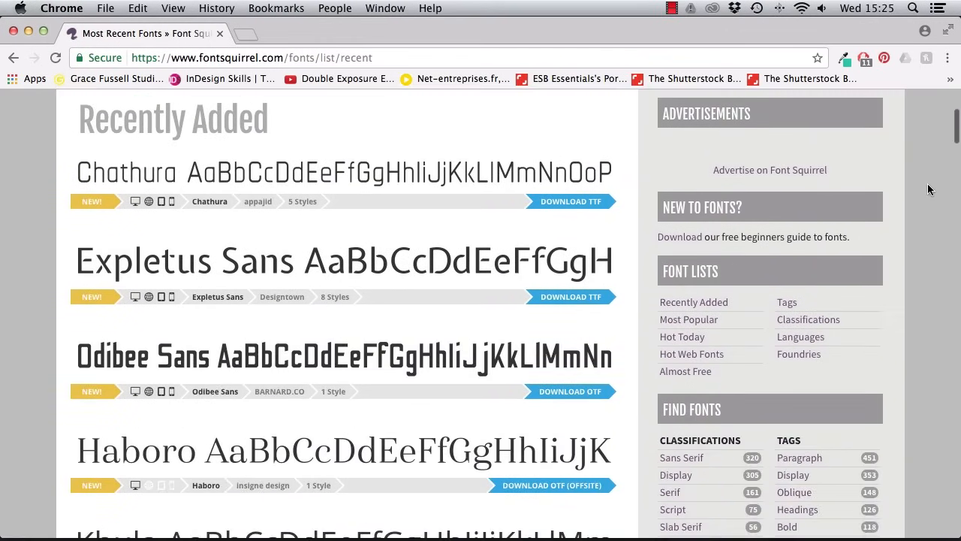
scroll(929, 189, up, 3)
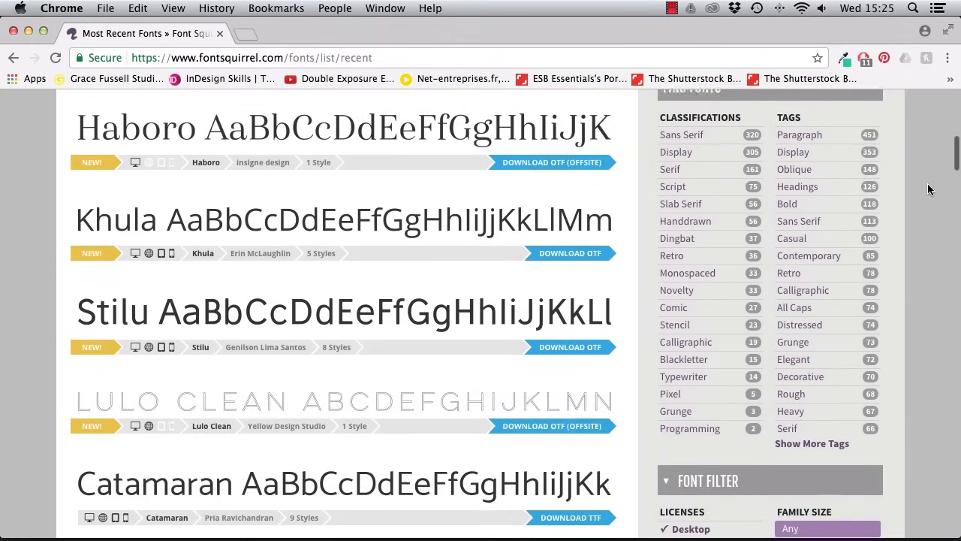
scroll(928, 197, down, 3)
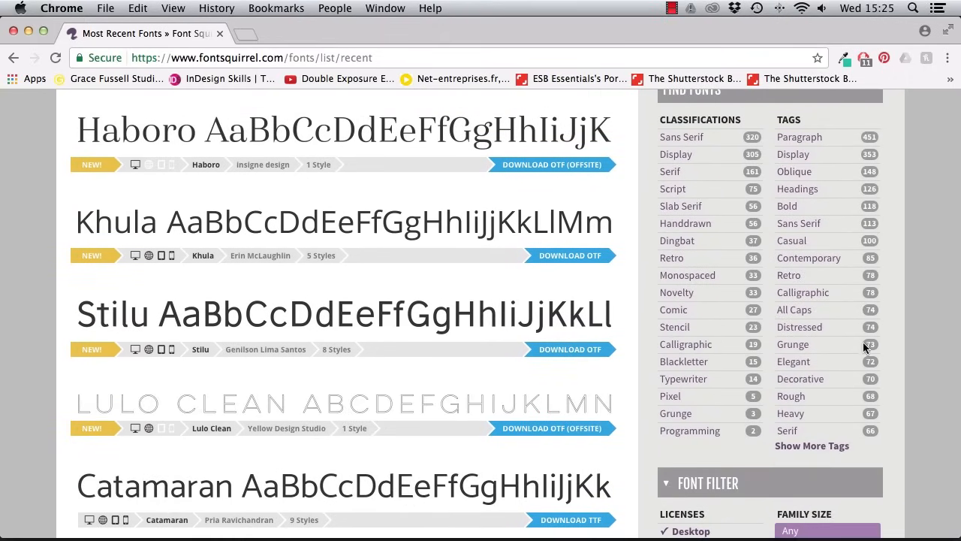
Expand the tag list, filter the fonts by the "Sans, Geometric" tag and browse the matching typefaces.
click(827, 446)
scroll(936, 380, down, 5)
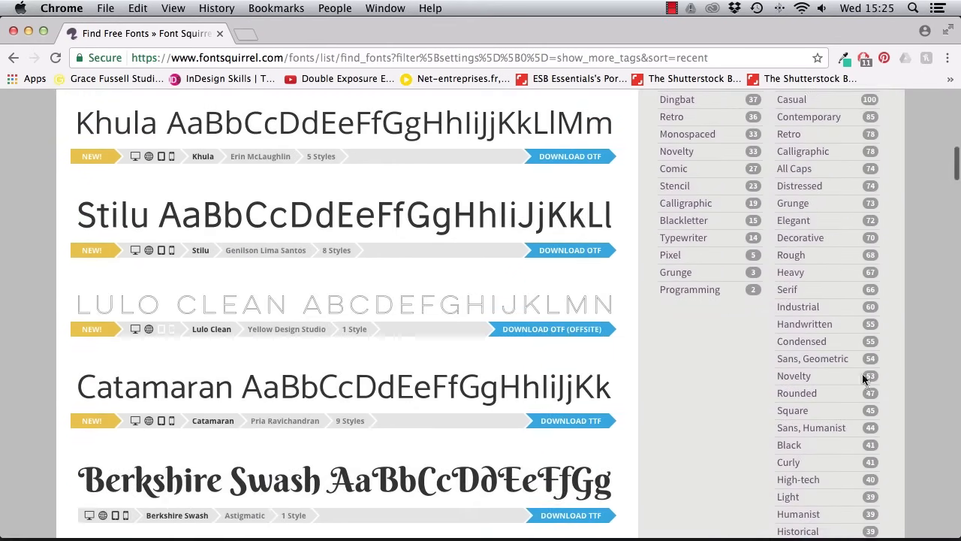
click(833, 367)
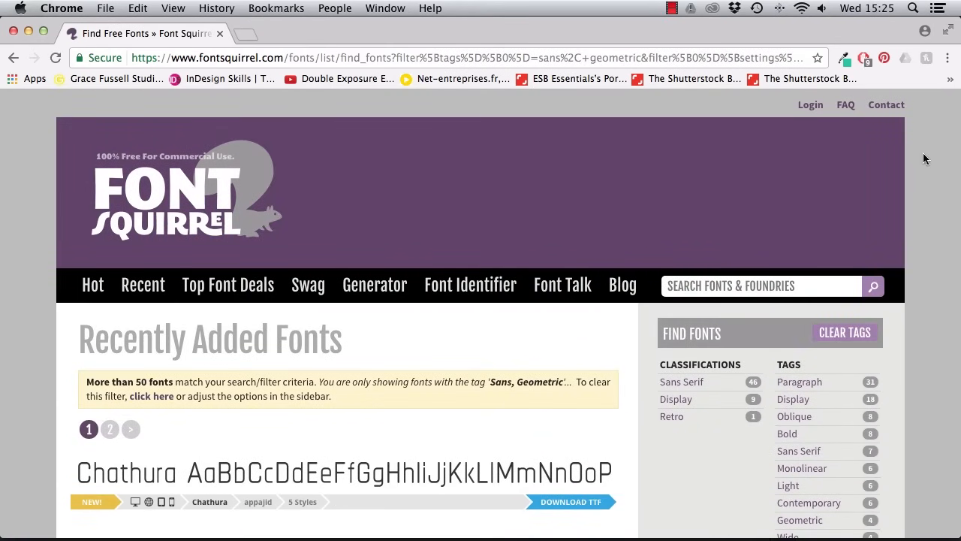
scroll(919, 154, down, 5)
scroll(920, 155, down, 15)
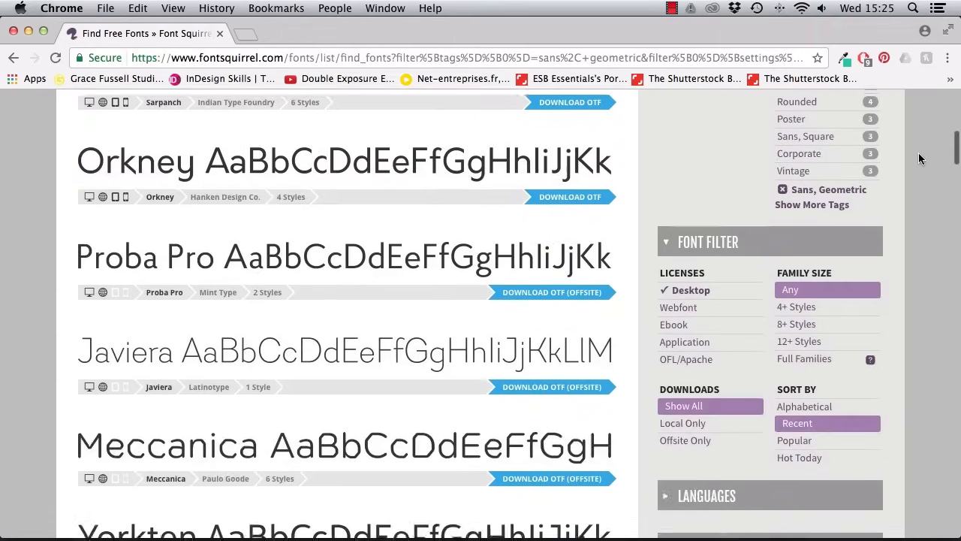
scroll(921, 158, down, 12)
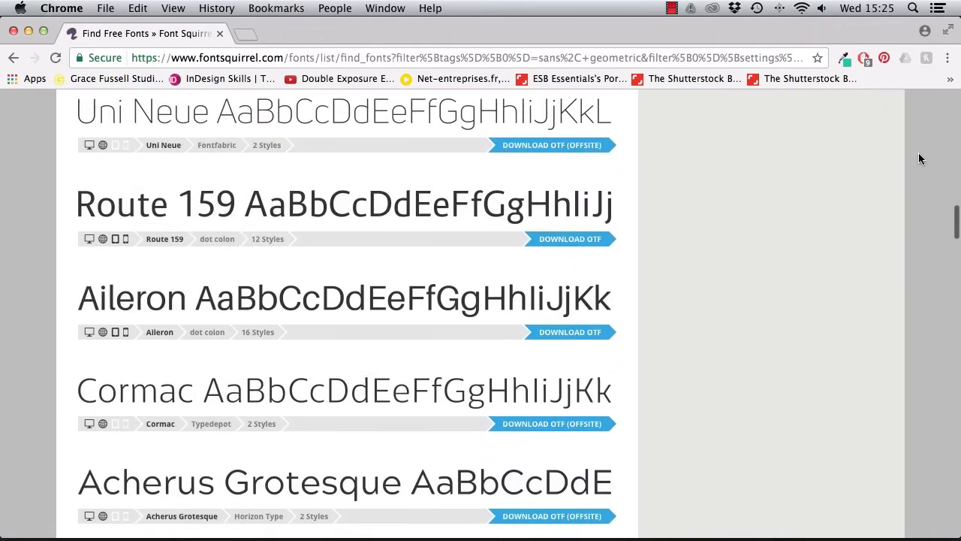
scroll(920, 159, down, 10)
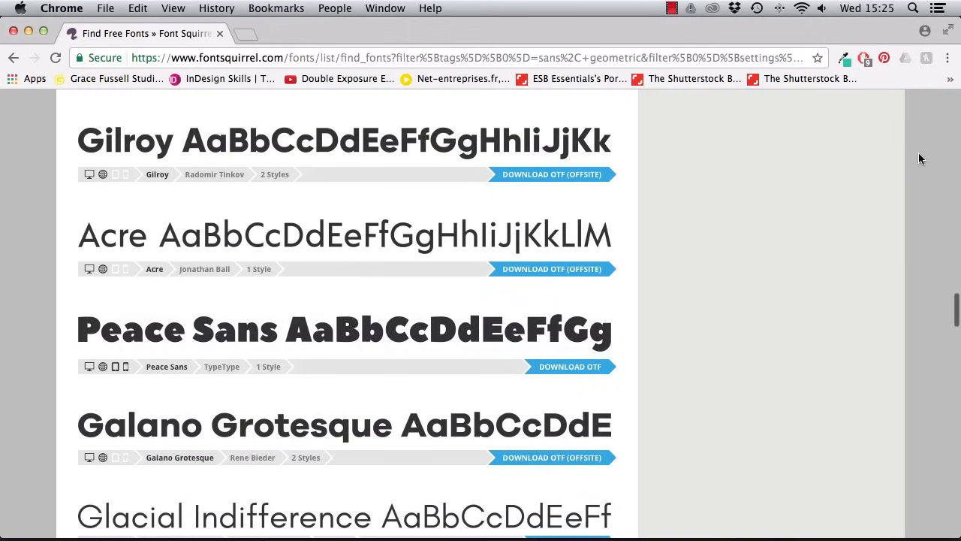
Open the Acre font from the filtered list and examine its specimens.
scroll(919, 155, up, 1)
click(190, 250)
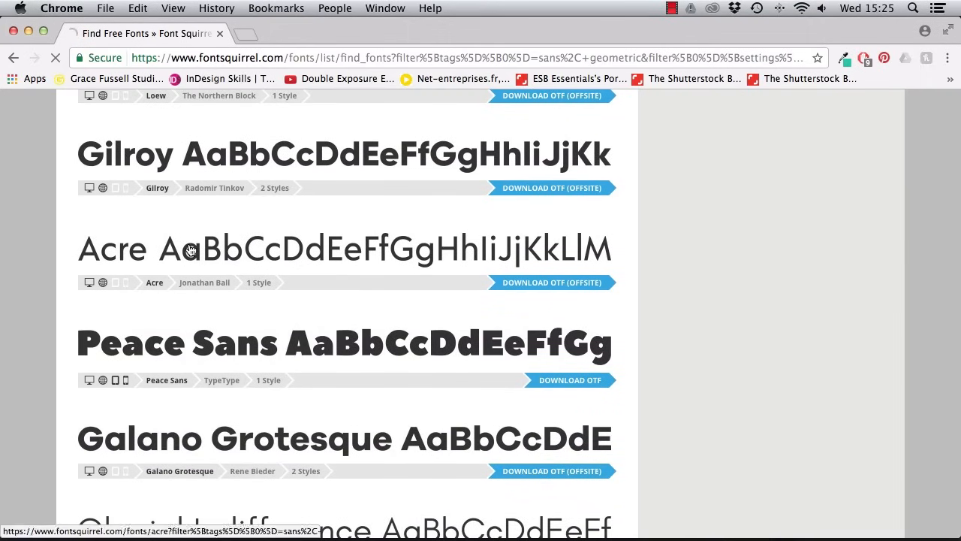
scroll(650, 215, down, 2)
scroll(651, 215, down, 5)
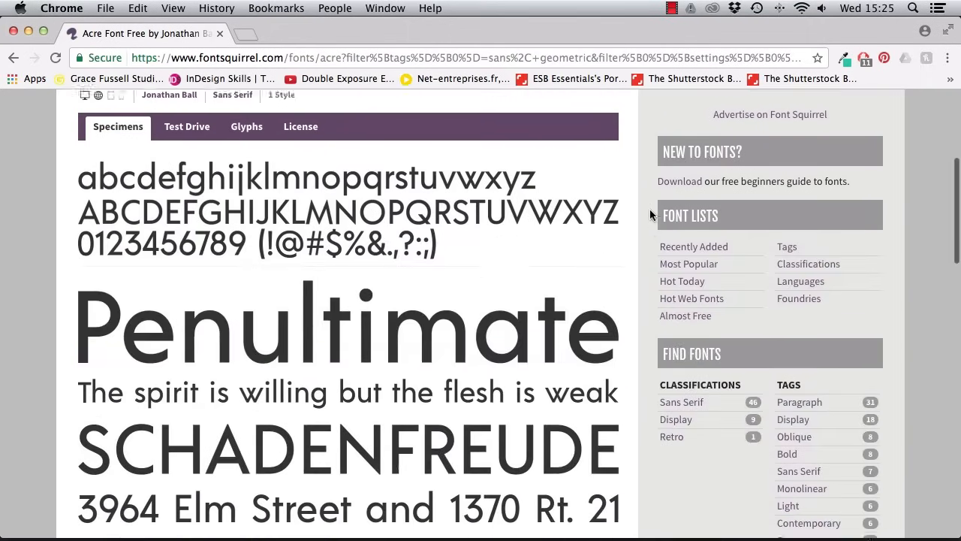
scroll(651, 215, up, 7)
Go to Acre's offsite download page on Fontspring and preview its styles with the text "OWL CAFE" at a larger size.
click(519, 343)
scroll(519, 344, down, 10)
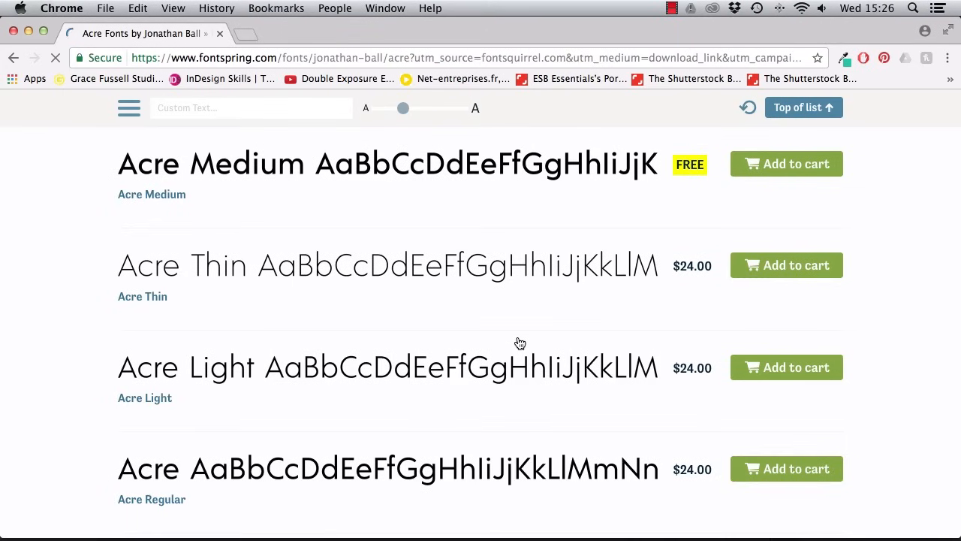
click(221, 106)
text(O)
drag(403, 108, 426, 112)
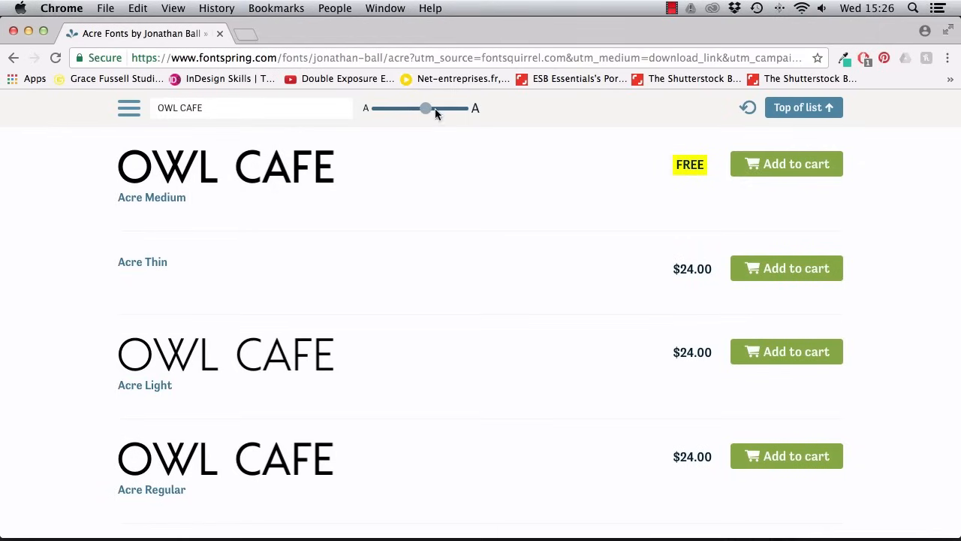
mouse_move(397, 198)
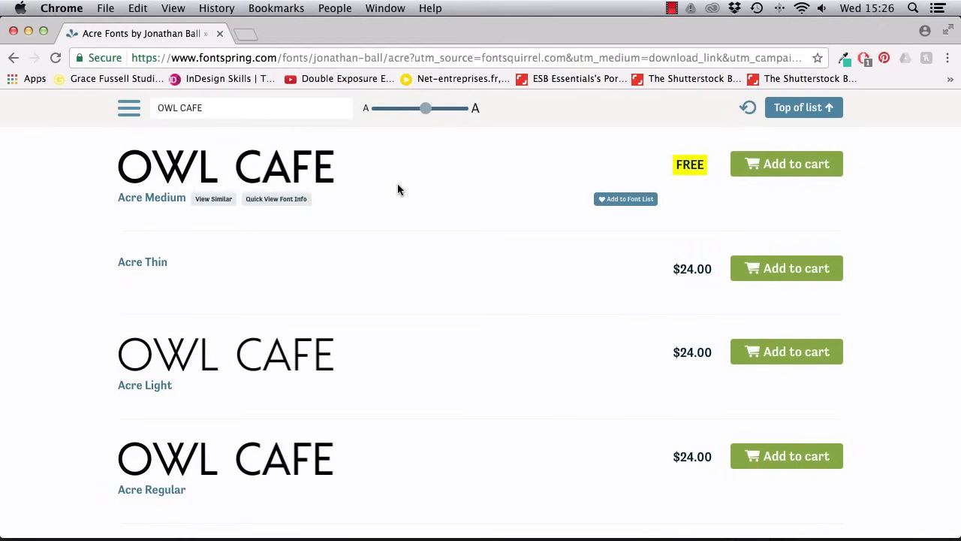
Add the free Desktop license of Acre Medium to the cart and continue shopping.
click(801, 164)
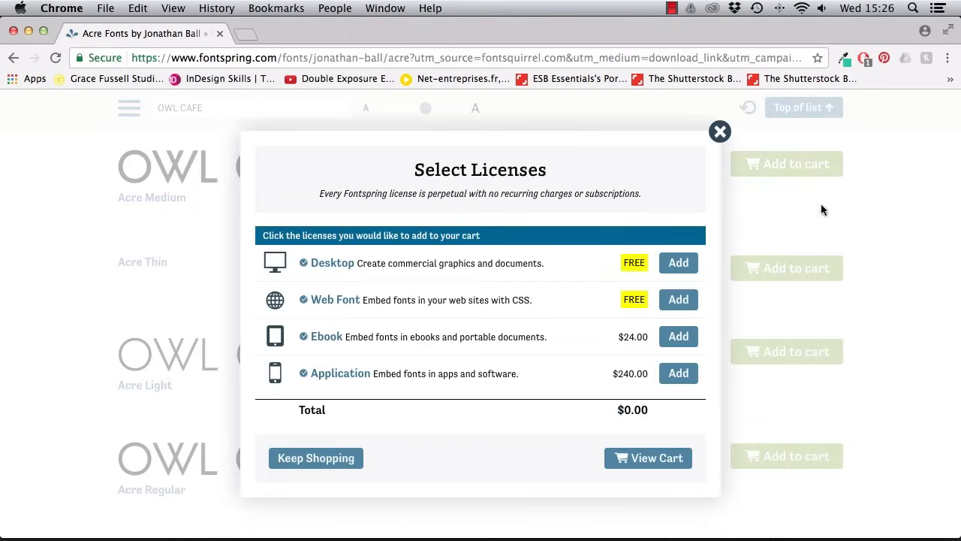
click(678, 268)
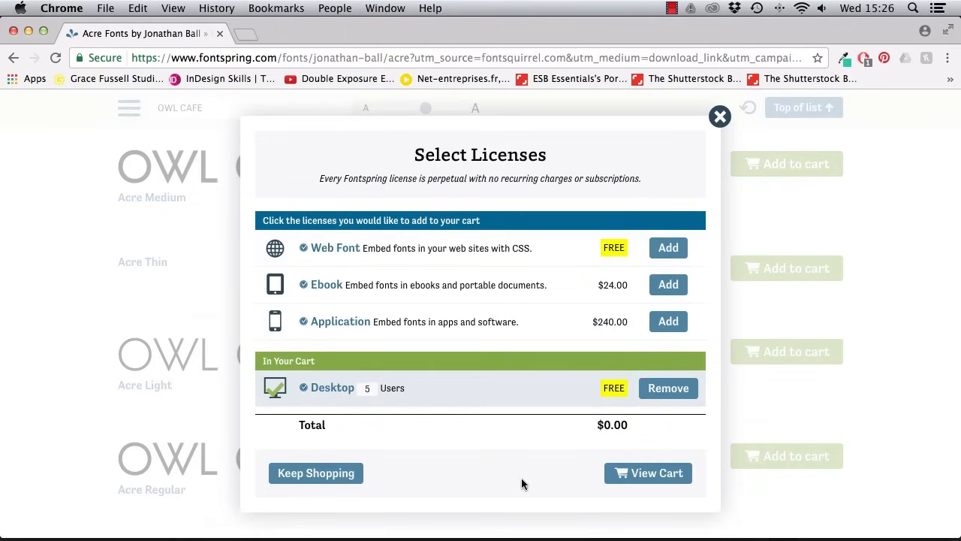
click(347, 470)
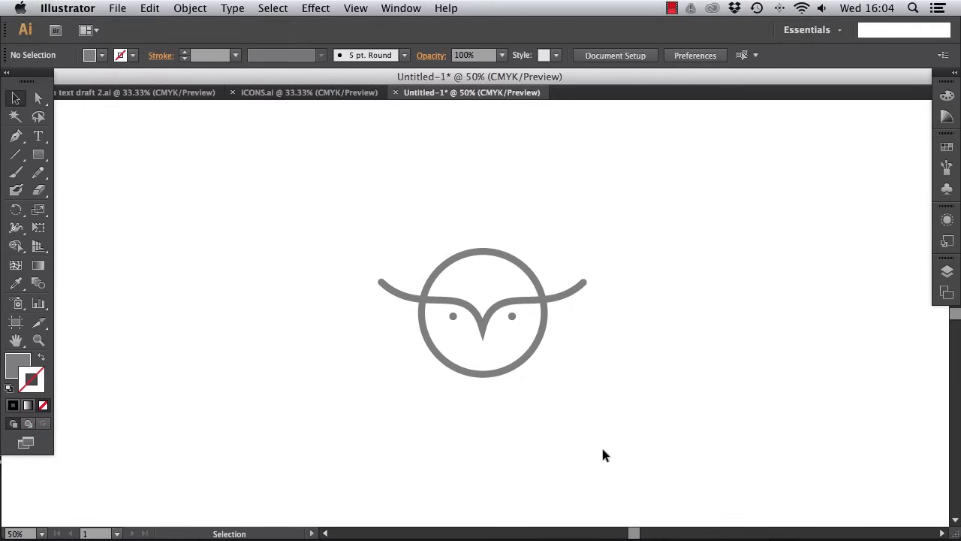
Examine the grey owl icon in Illustrator's Untitled-1 document, selecting the whole group and deselecting it again.
scroll(603, 448, right, 1)
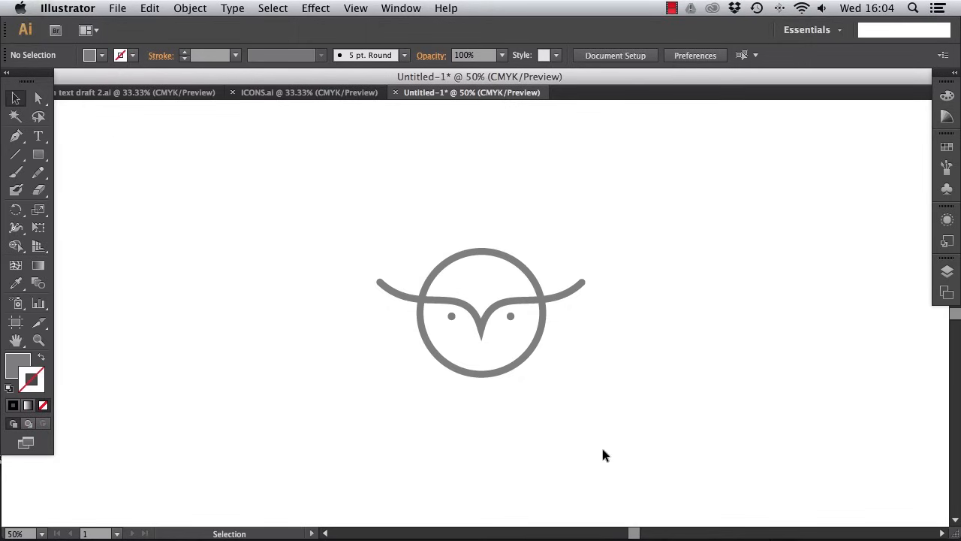
scroll(602, 455, down, 1)
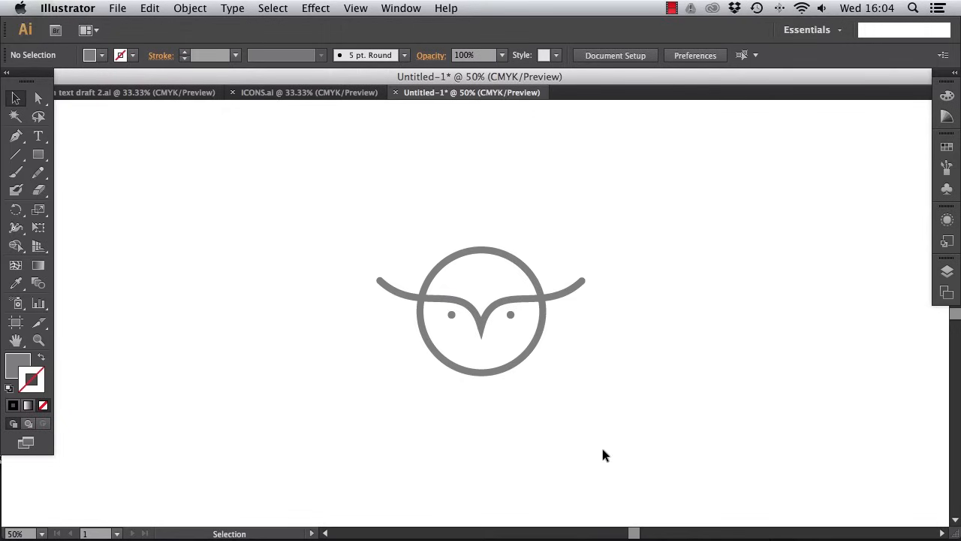
scroll(602, 455, down, 2)
scroll(602, 455, right, 5)
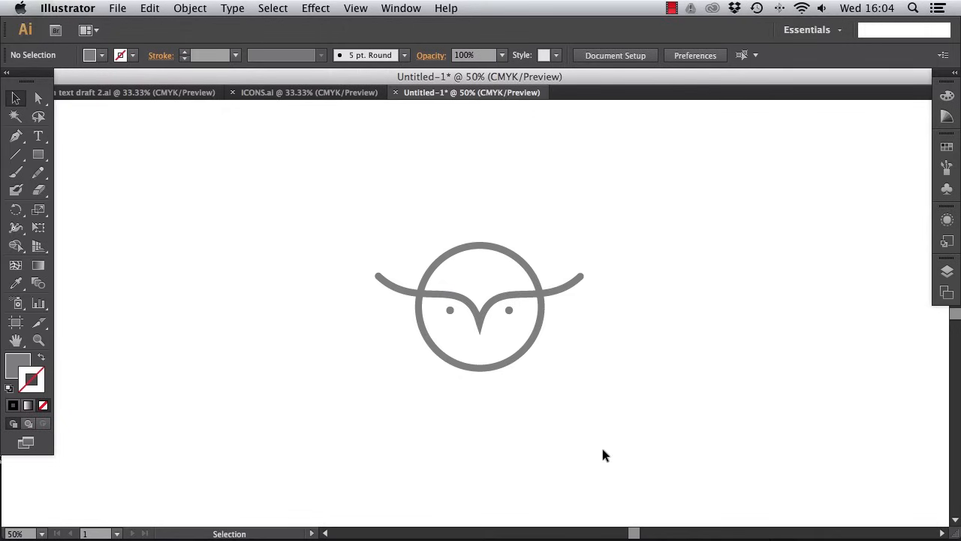
scroll(603, 449, right, 2)
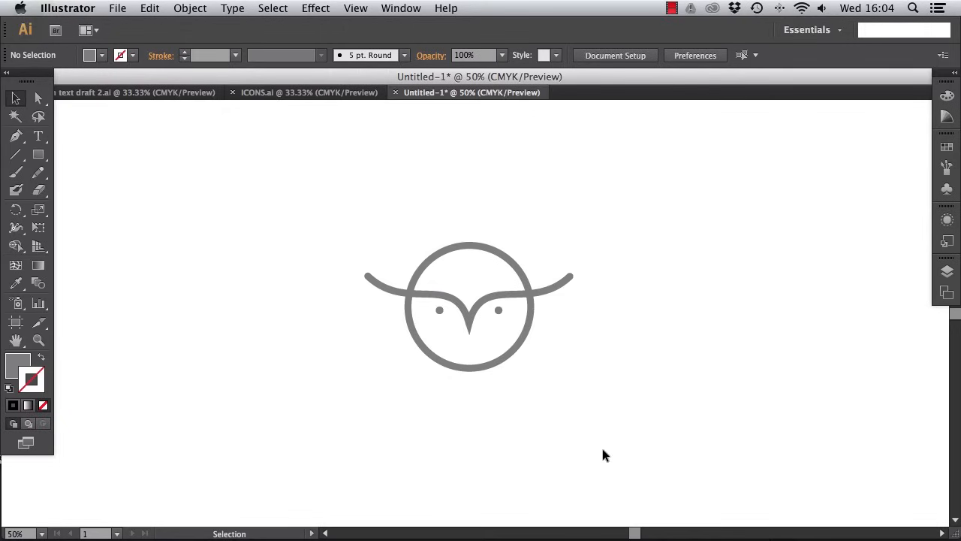
drag(381, 202, 598, 415)
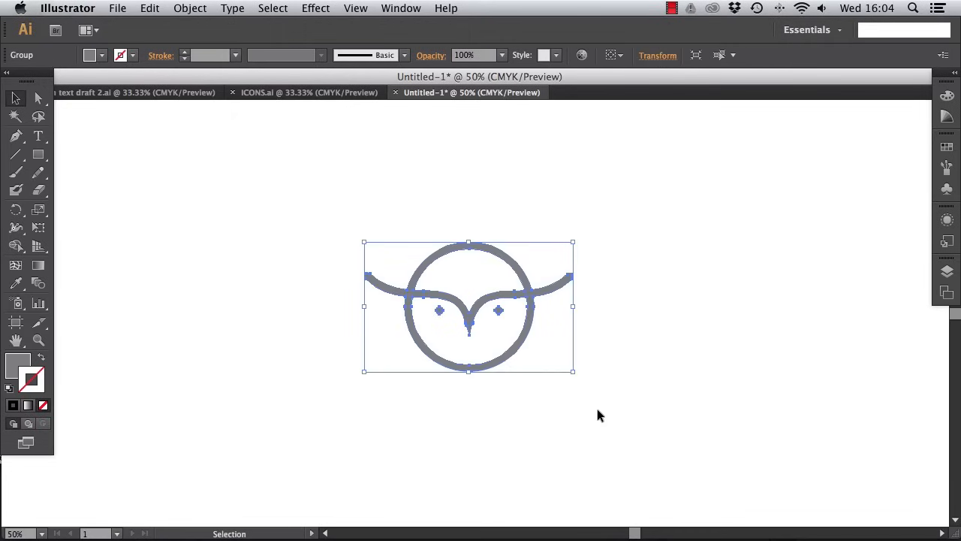
click(661, 398)
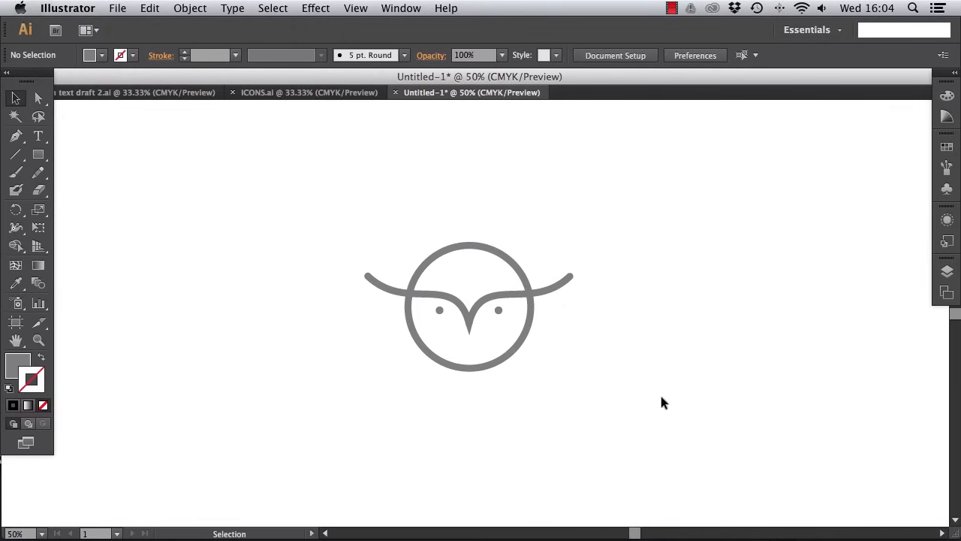
Draw an area text frame over the left side of the owl icon and enter "OWL" at 11 pt.
click(39, 136)
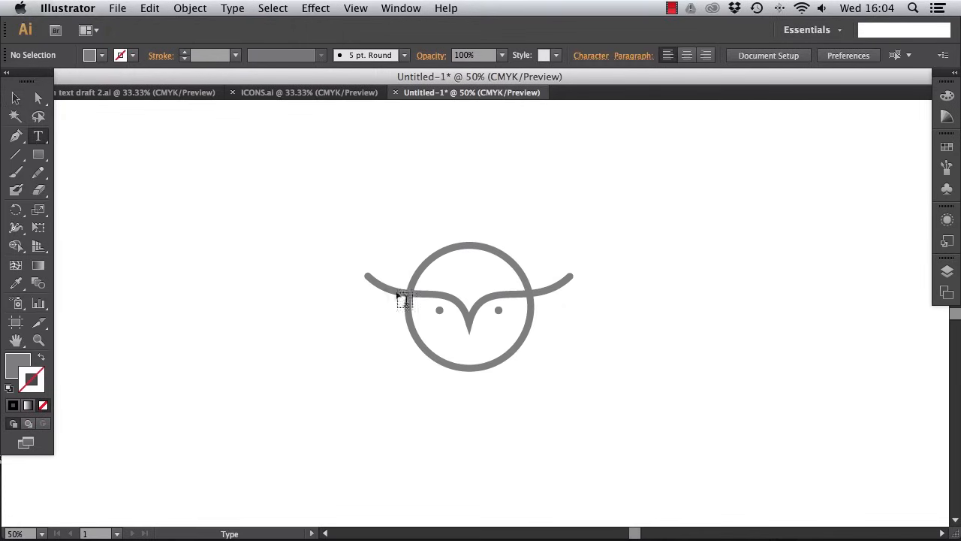
drag(241, 276, 419, 351)
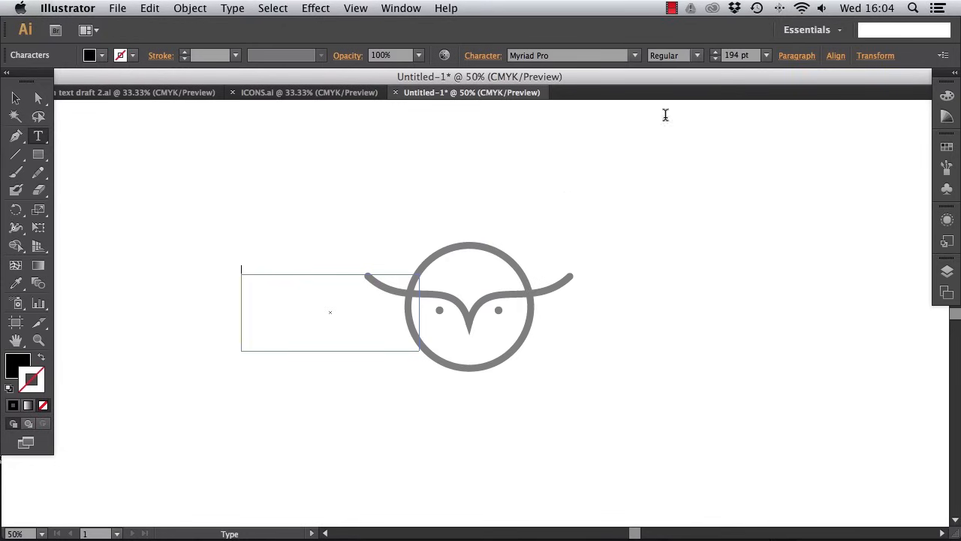
click(766, 55)
click(786, 172)
key(super+a)
Show the Character settings and set the "OWL" text's font size to 110 pt.
click(399, 9)
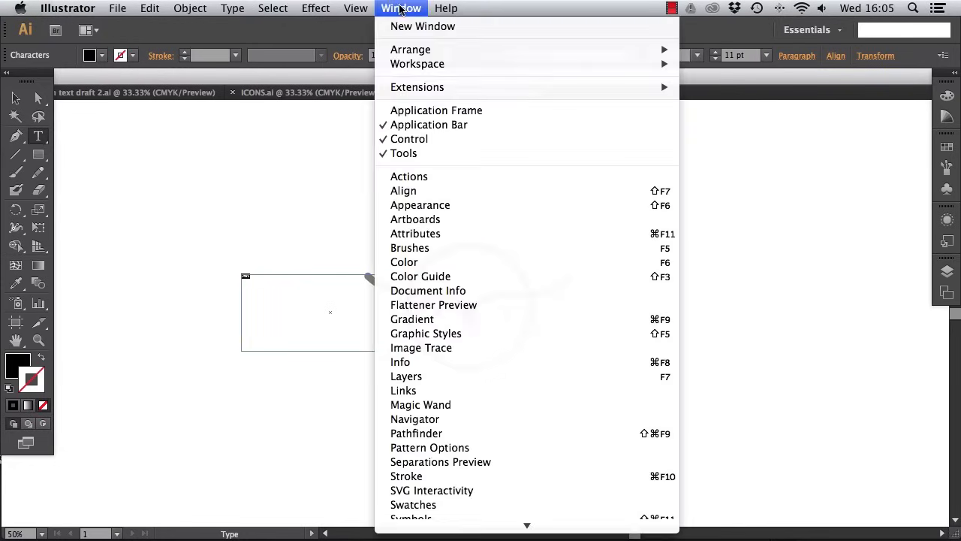
scroll(485, 390, down, 3)
mouse_move(622, 419)
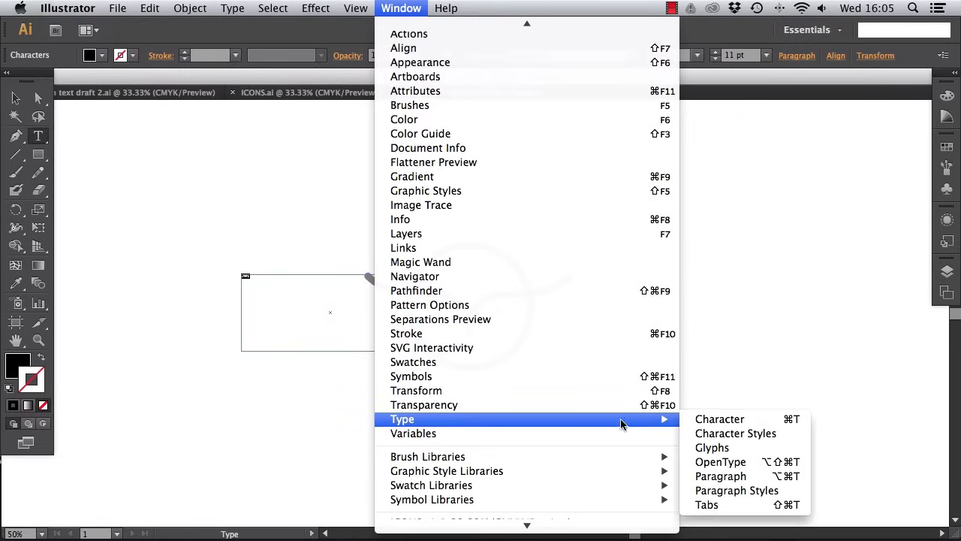
click(708, 418)
drag(706, 202, 700, 212)
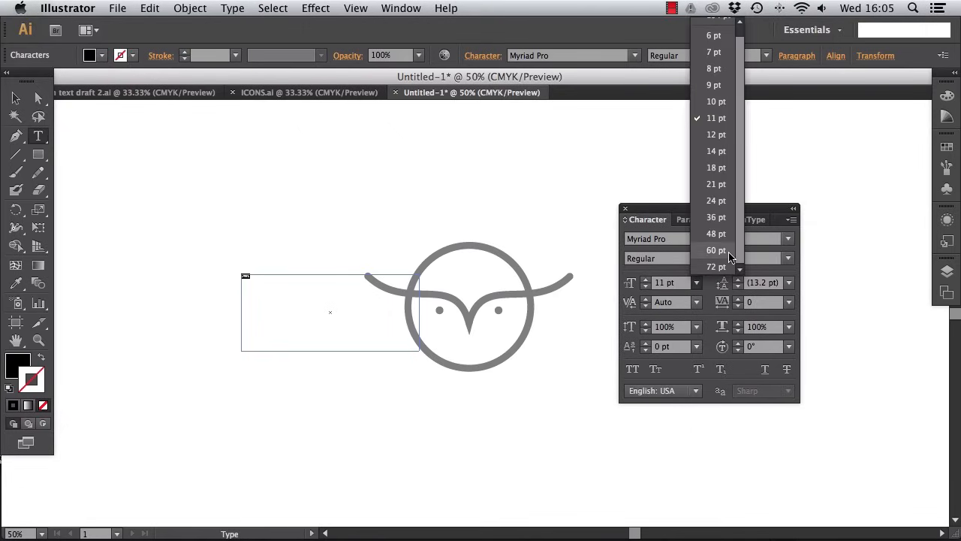
click(697, 285)
click(633, 285)
text(110)
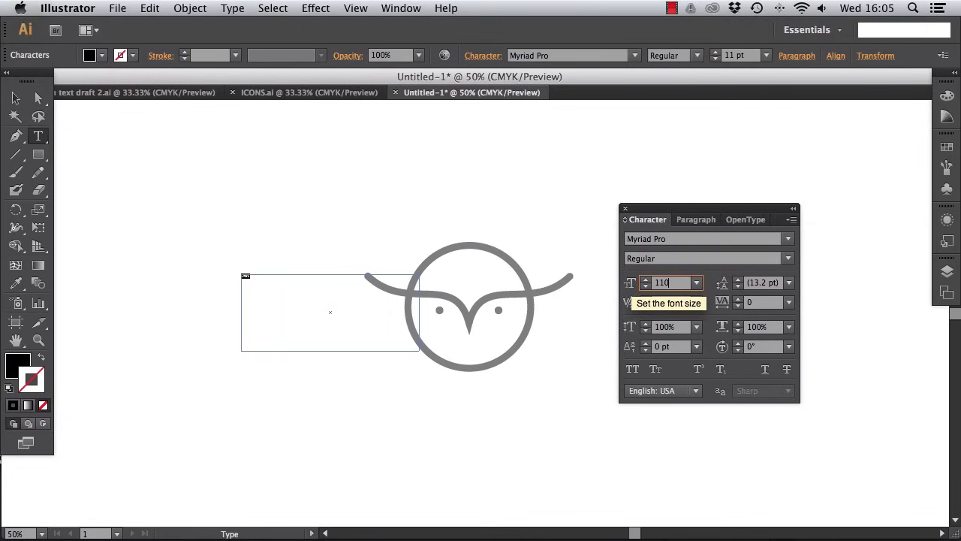
key(Tab)
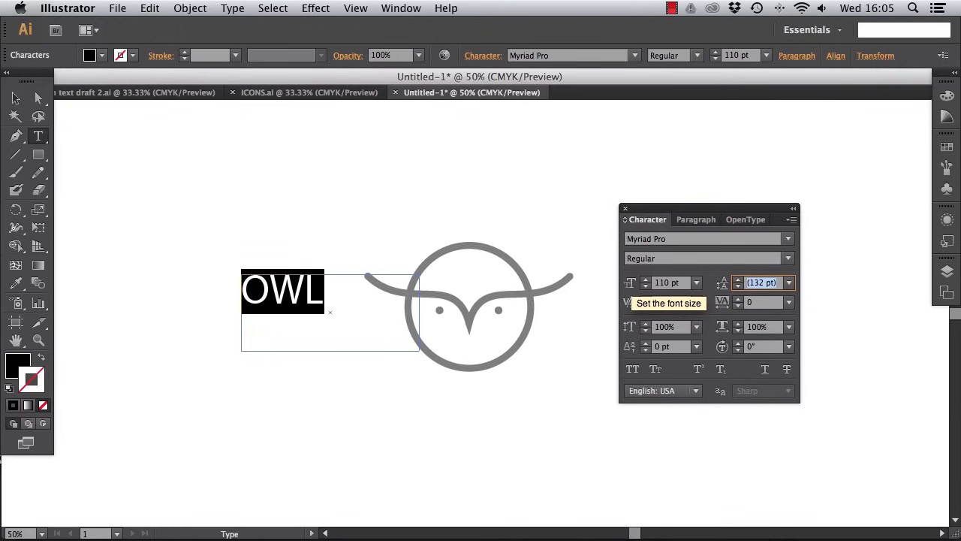
Set the "OWL" text in Acre Medium with tracking of 327.
click(787, 238)
scroll(787, 238, up, 10)
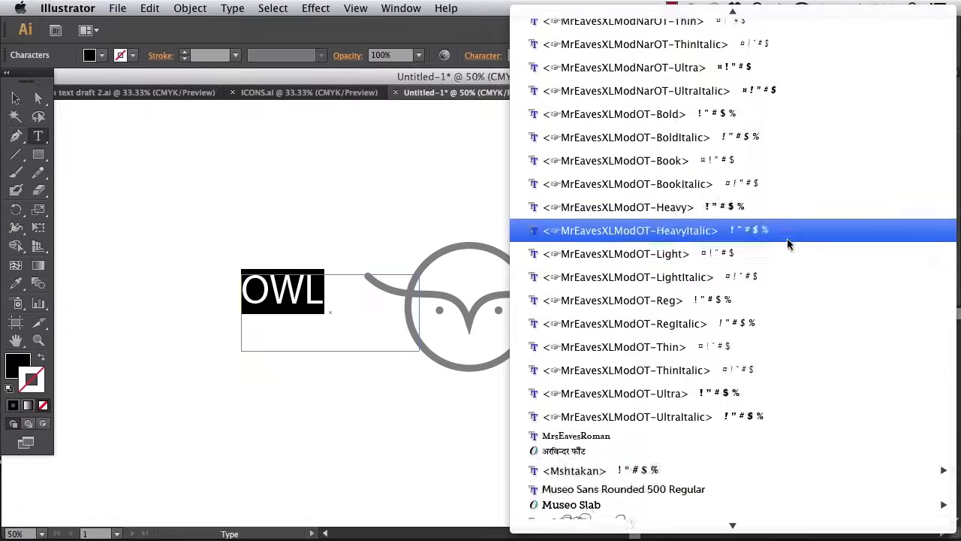
text(ac)
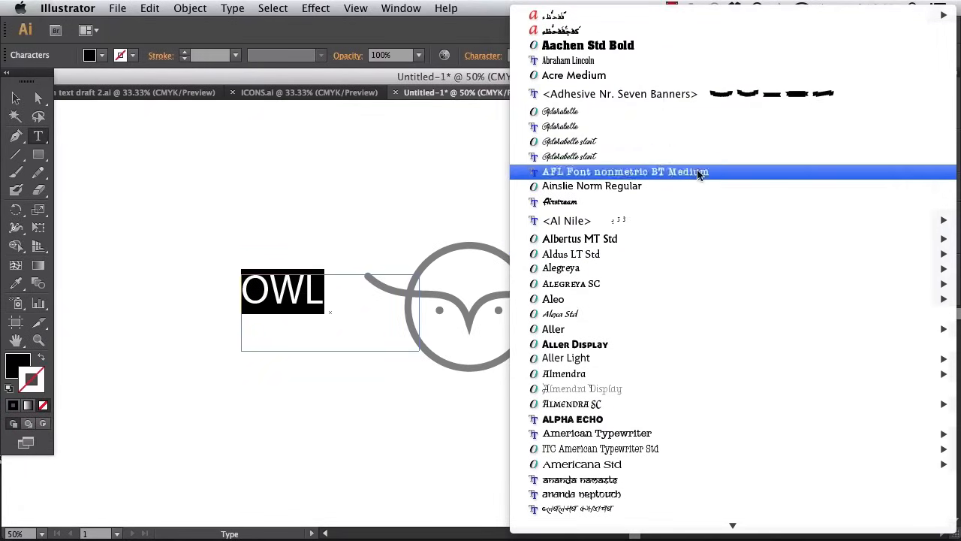
click(587, 75)
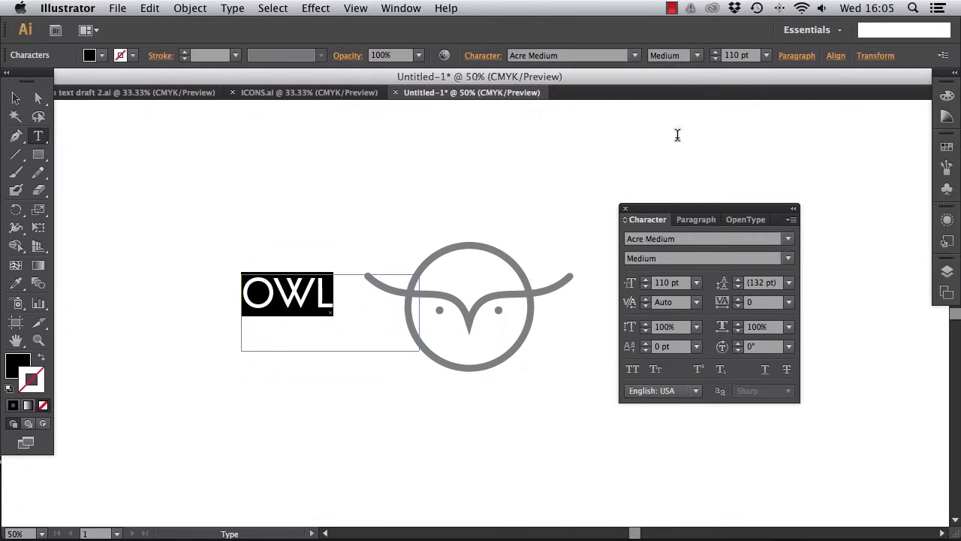
click(723, 262)
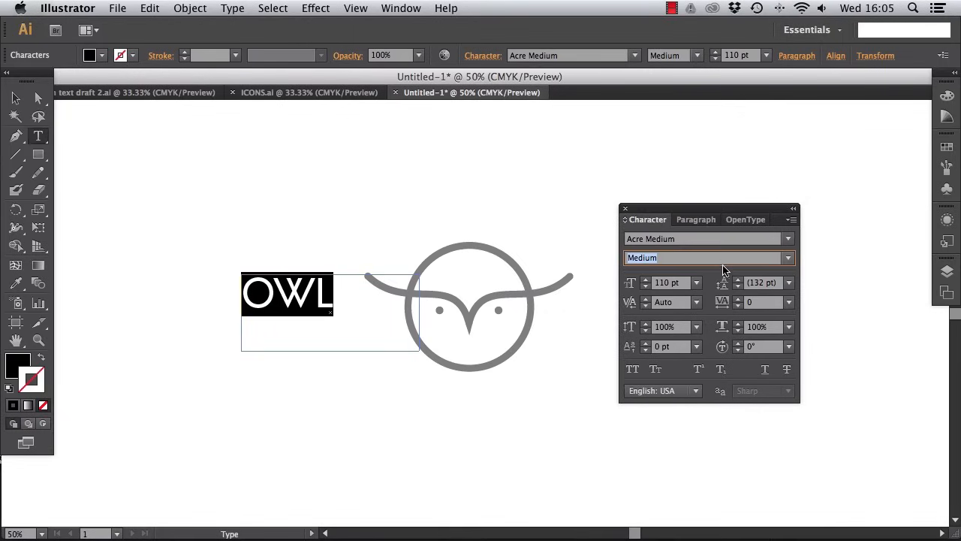
click(717, 272)
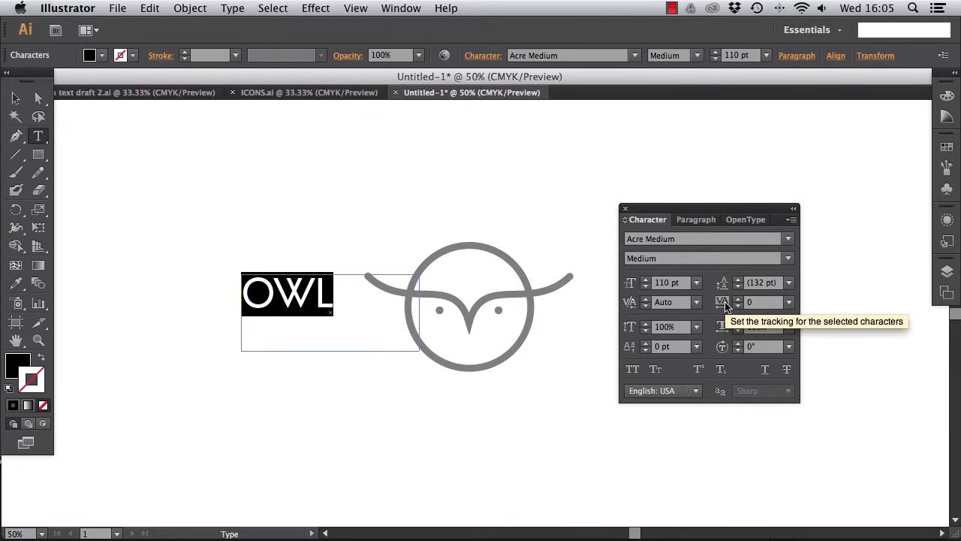
click(746, 302)
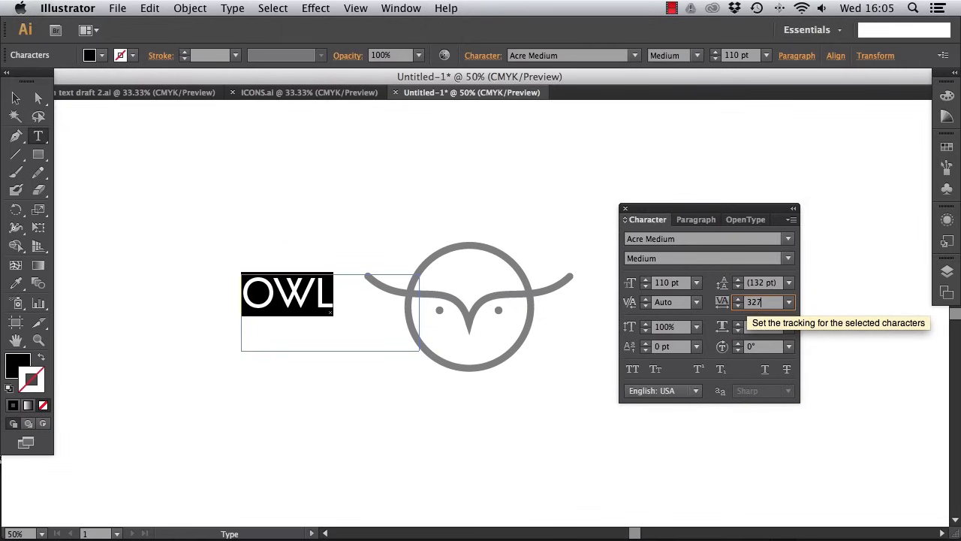
key(Return)
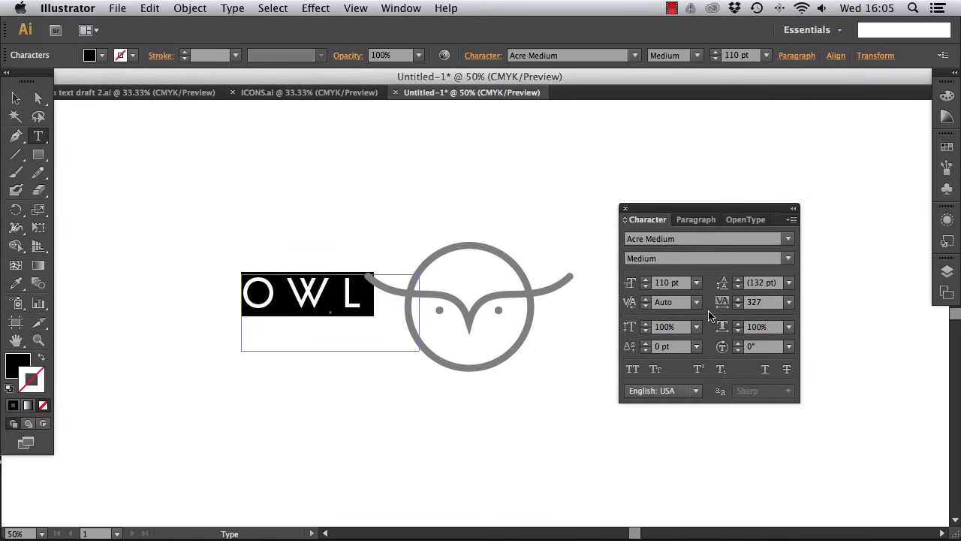
Shrink the "OWL" text frame to fit its letters and nudge it down towards the owl's vertical middle.
click(15, 97)
drag(330, 351, 331, 326)
drag(419, 301, 385, 300)
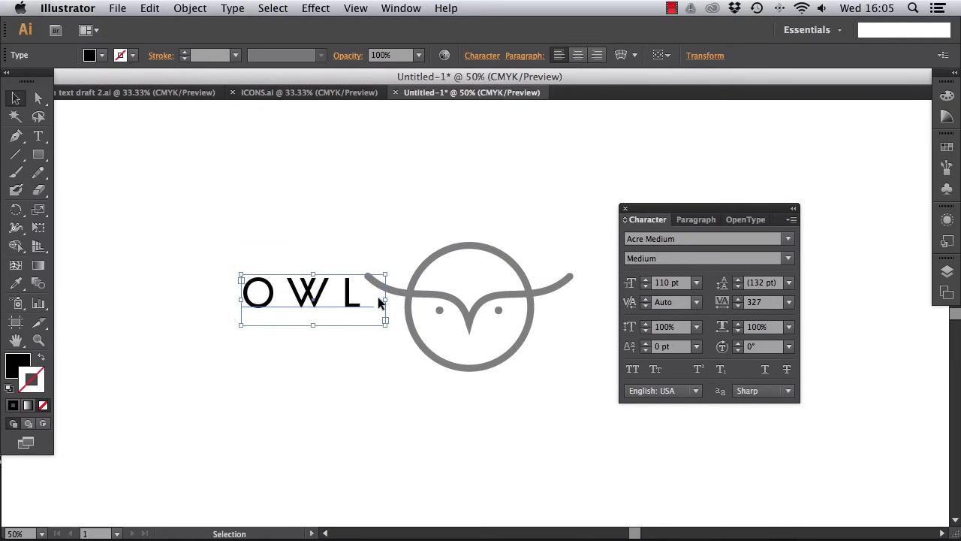
key(Down)
key(Down)
key(Down)
key(Down)
key(Down)
key(Down)
key(Down)
key(Down)
key(Down)
key(Down)
Show the rulers, place a horizontal guide through the owl icon's centre, and centre the "OWL" text on it.
click(446, 255)
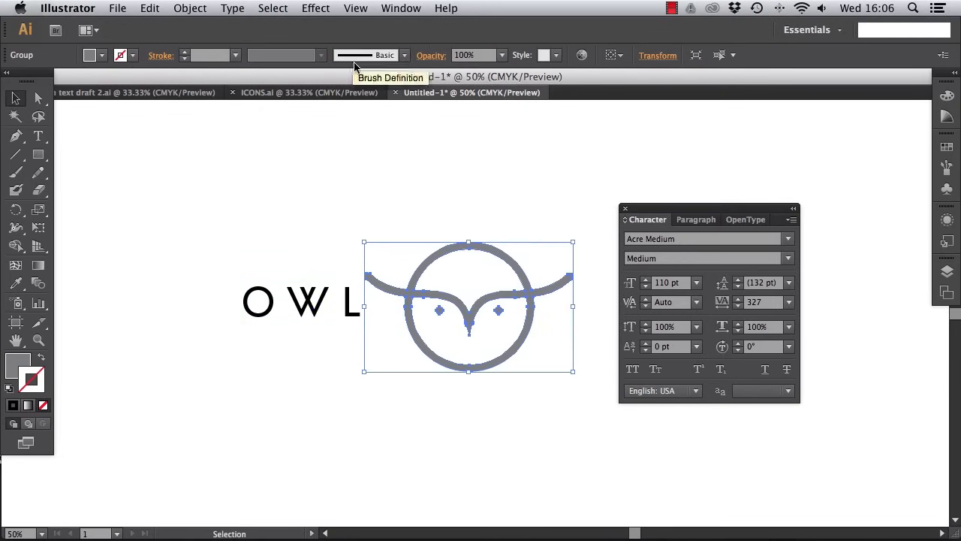
click(357, 7)
click(583, 318)
drag(486, 105, 470, 306)
click(295, 301)
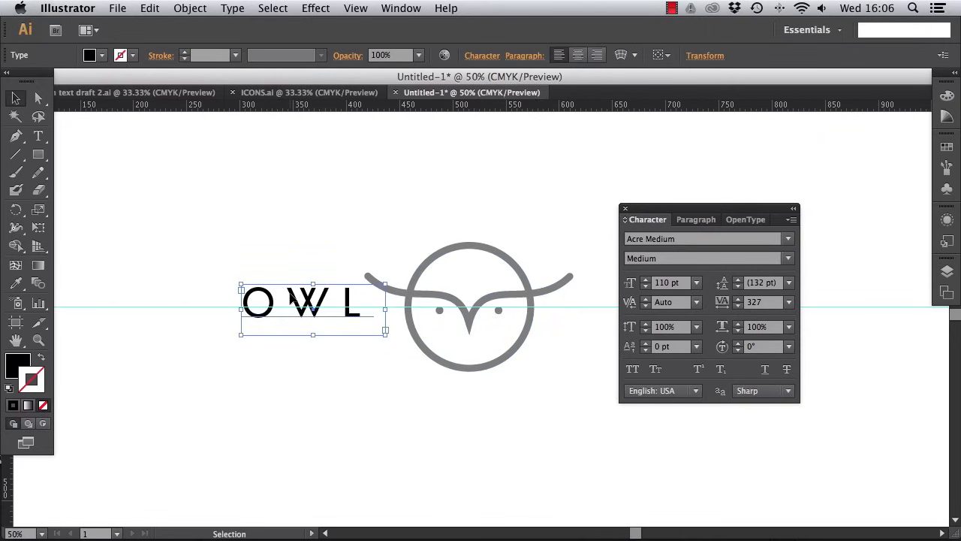
click(353, 391)
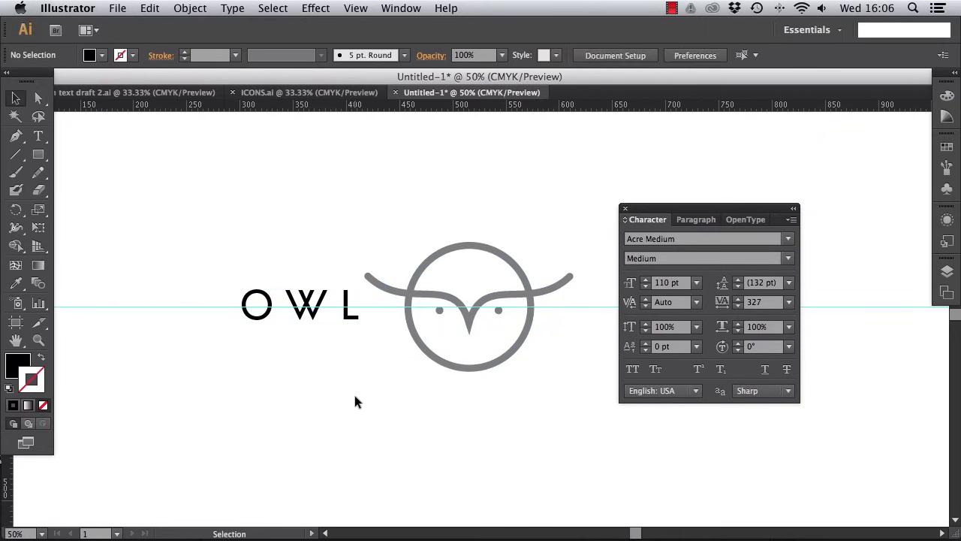
Nudge the "OWL" text left, away from the owl's wing, and move the Character settings clear of the artwork.
scroll(343, 389, right, 4)
click(254, 291)
key(Left)
key(Left)
key(Left)
key(Left)
key(Left)
key(Left)
key(Left)
key(Left)
key(Left)
key(Left)
key(Left)
key(Left)
key(Left)
key(Left)
key(Left)
key(Left)
key(Left)
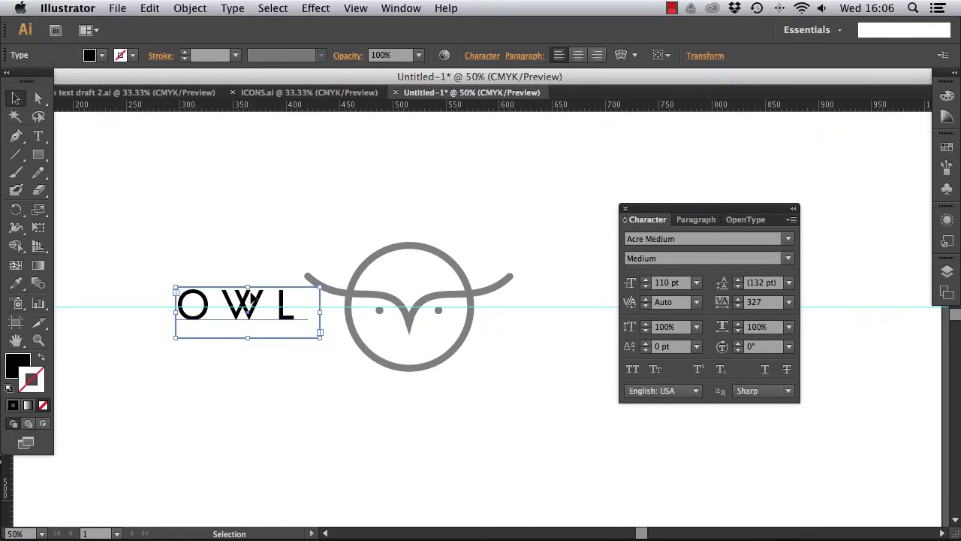
click(317, 385)
drag(719, 207, 826, 144)
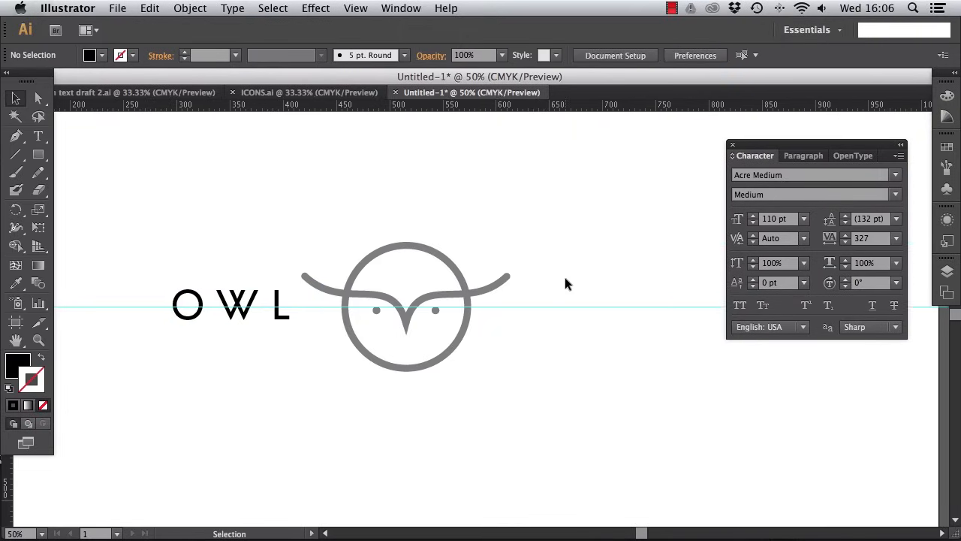
Duplicate the "OWL" text and position the copy to the right of the owl icon, centred on the guide.
scroll(565, 279, right, 6)
scroll(567, 279, left, 5)
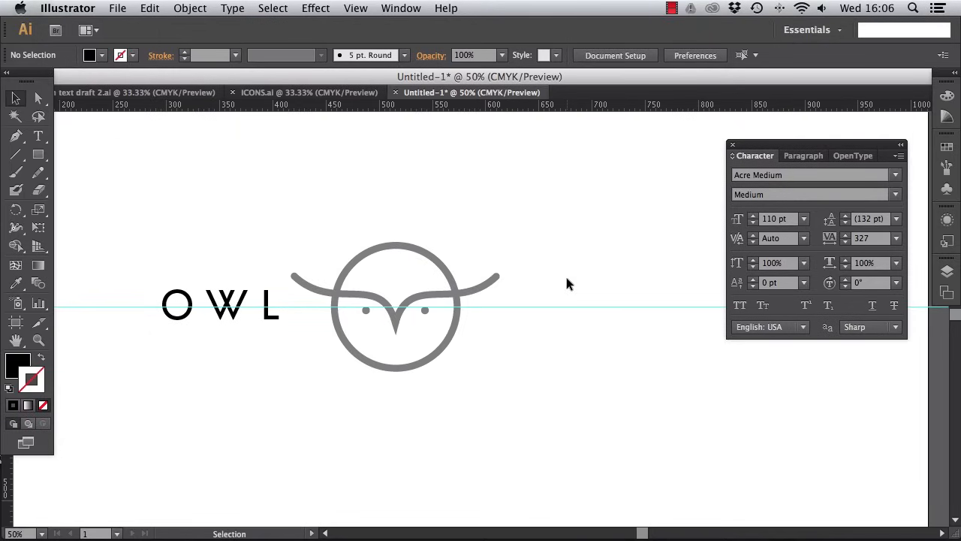
click(273, 303)
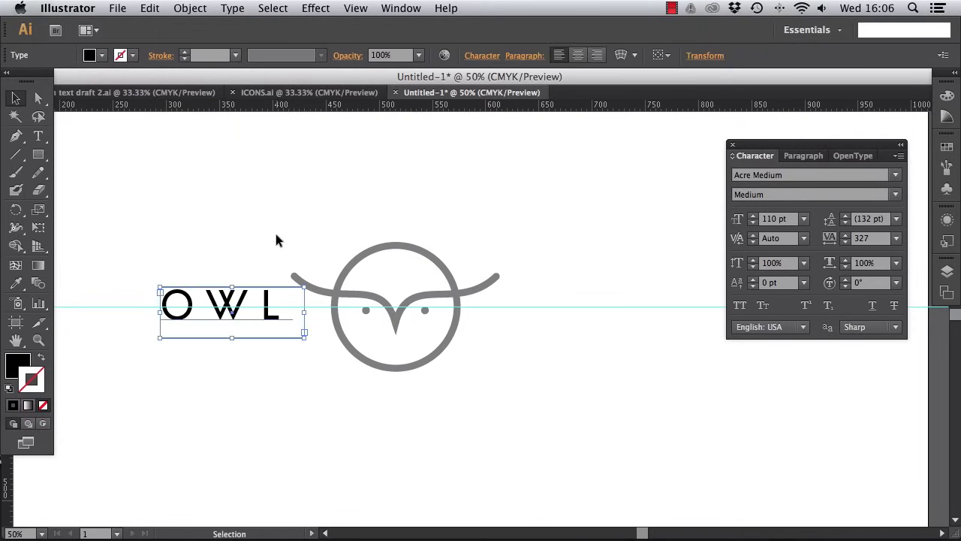
key(super+c)
key(super+v)
drag(473, 319, 580, 316)
key(Right)
key(Right)
key(Right)
key(Right)
key(Right)
key(Right)
key(Right)
key(Right)
key(Right)
key(Right)
key(Right)
key(Right)
key(Up)
key(Up)
key(Up)
key(Up)
key(Up)
key(Up)
key(Up)
key(Up)
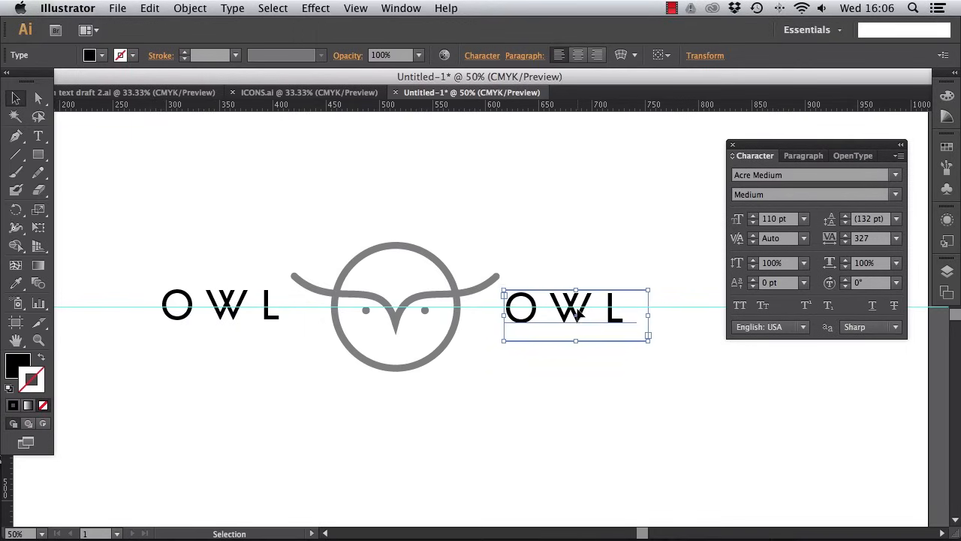
key(Right)
key(Right)
key(Right)
key(Right)
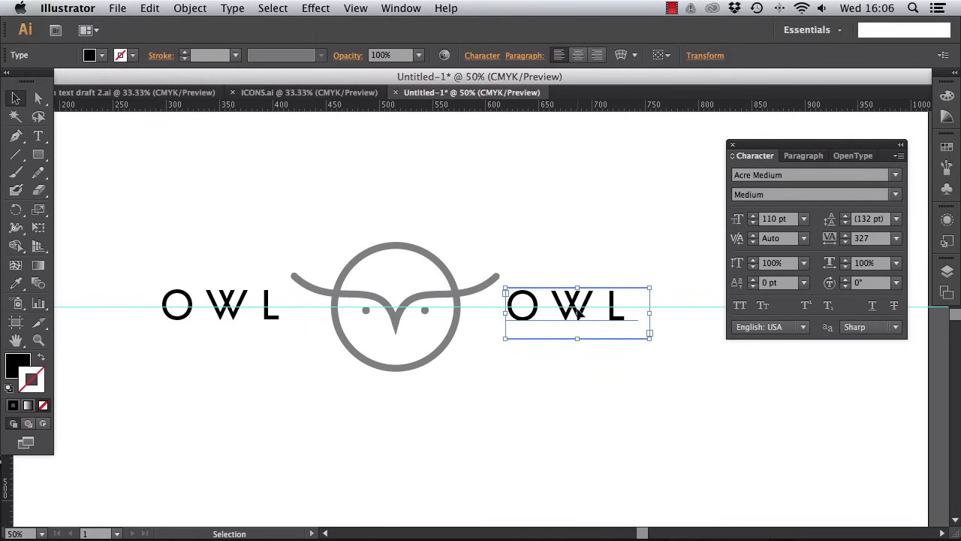
Widen the right-hand text frame and replace its text with "CAFE".
double_click(633, 313)
drag(633, 313, 510, 306)
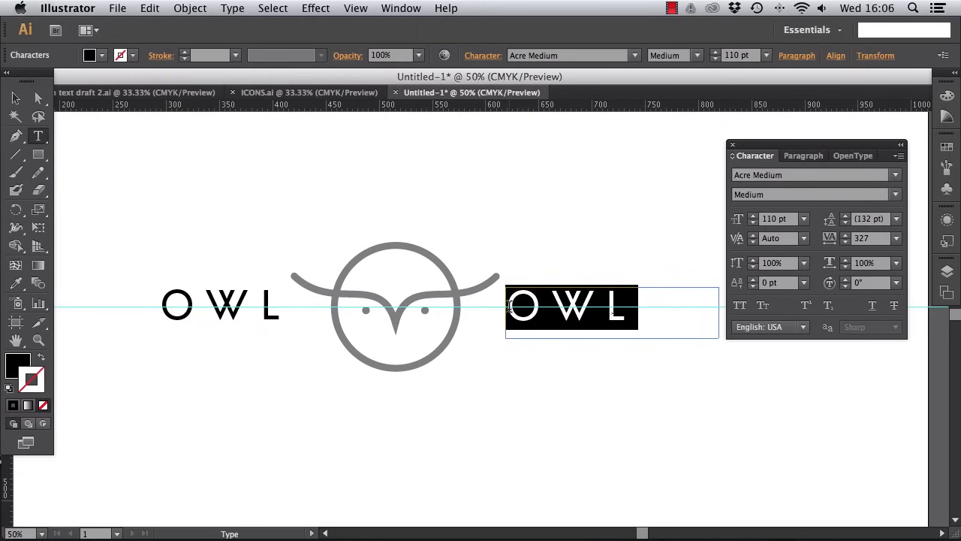
text(CAFE)
Replace the final E of "CAFE" with the É glyph from the Acre font.
key(shift+Left)
click(401, 8)
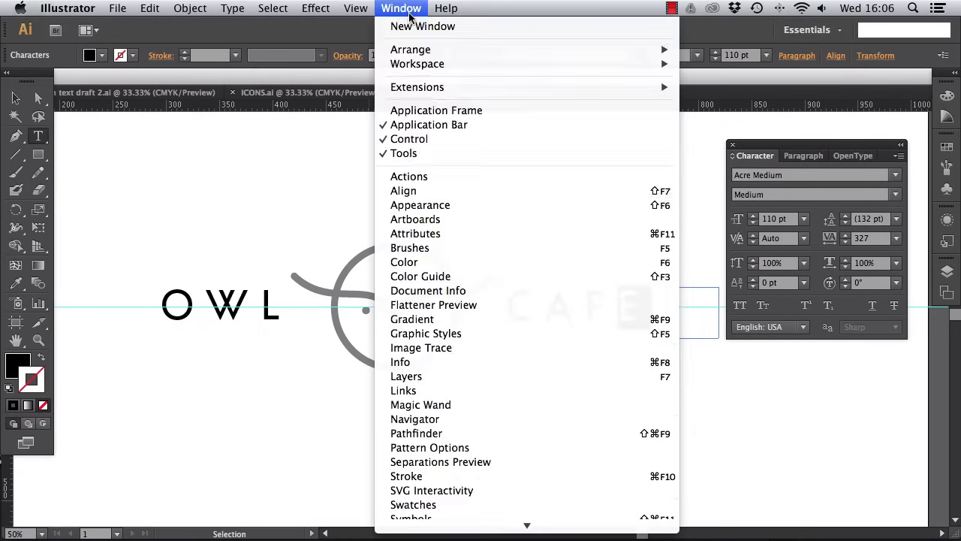
mouse_move(421, 328)
click(714, 356)
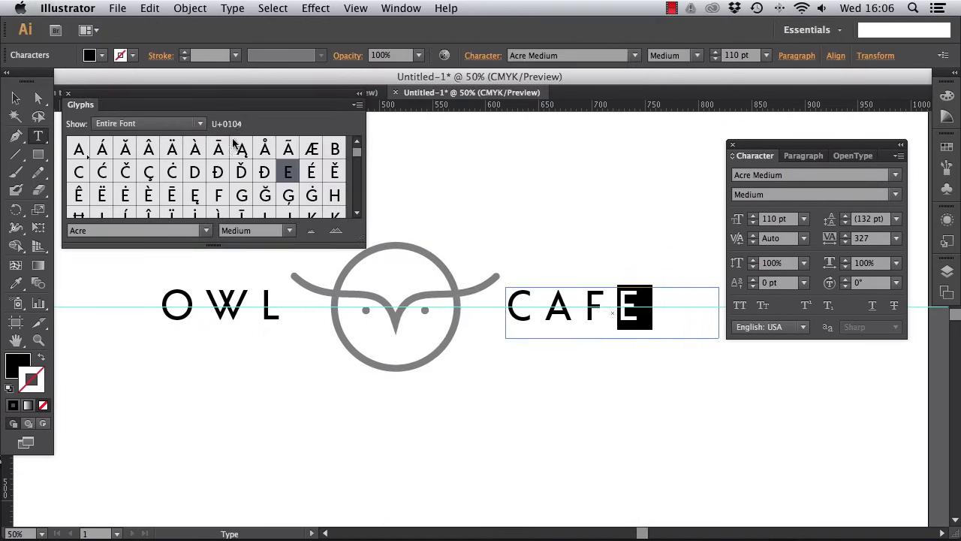
double_click(311, 172)
click(67, 93)
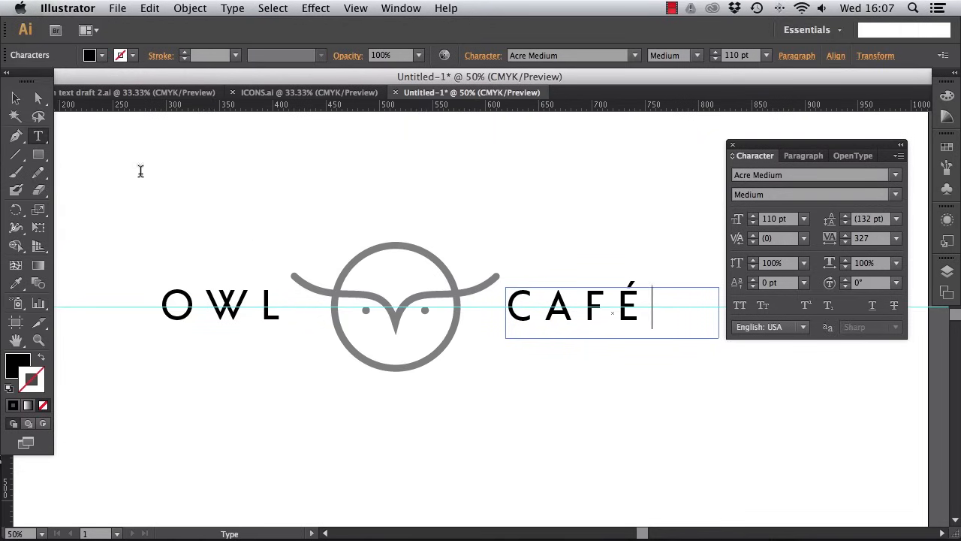
click(15, 98)
Create a new CMYK process colour swatch with C=81, M=29, Y=49 and K=24.
click(13, 362)
click(501, 456)
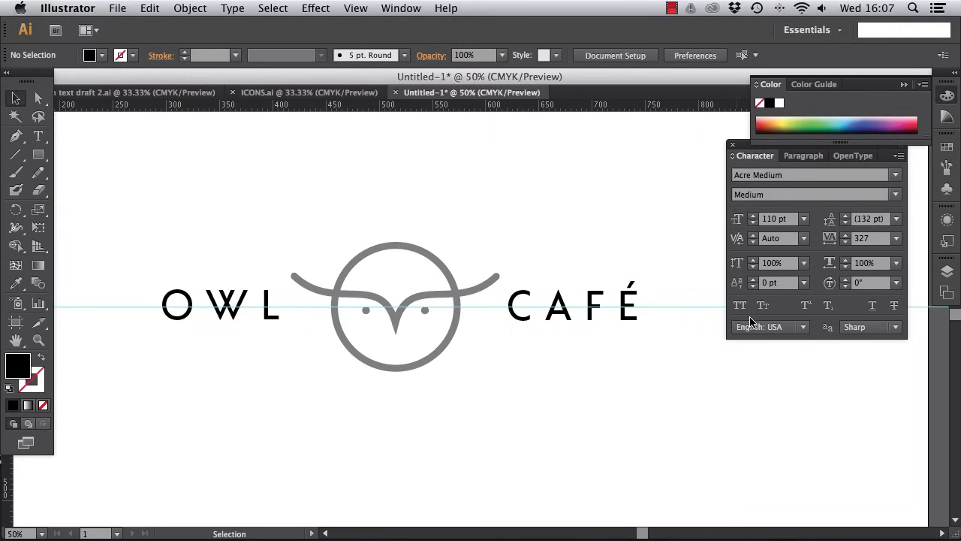
click(947, 147)
click(924, 139)
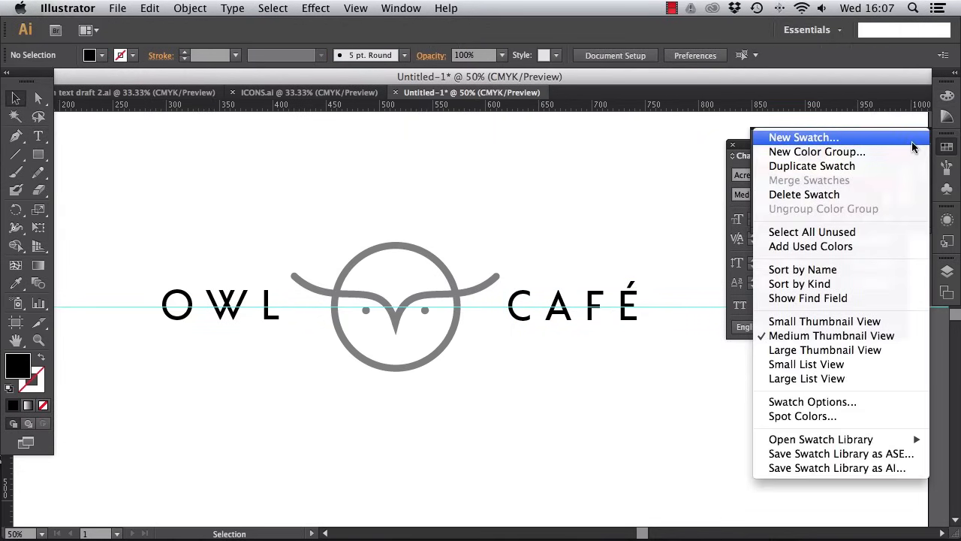
click(921, 137)
drag(464, 88, 785, 186)
click(801, 306)
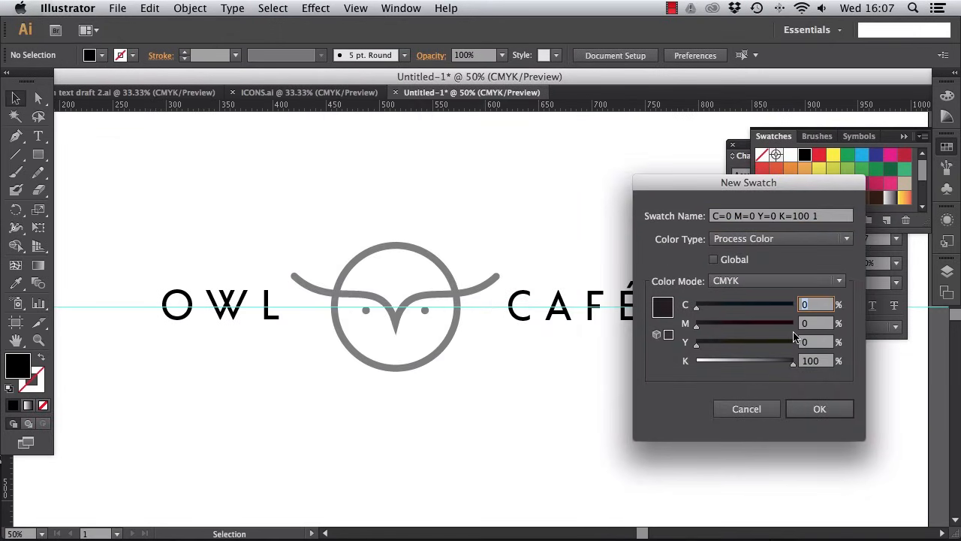
text(81)
key(Tab)
text(29)
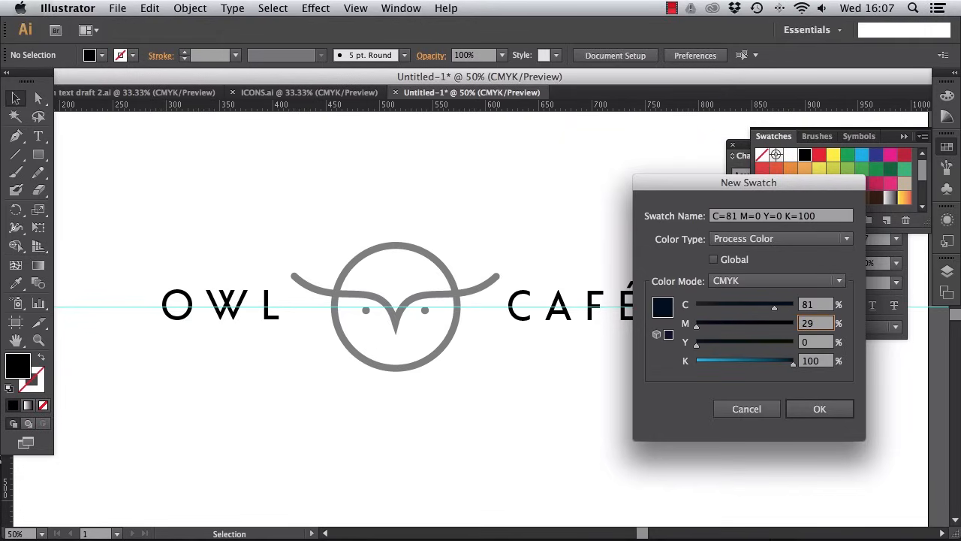
key(Tab)
text(49)
key(Tab)
text(24)
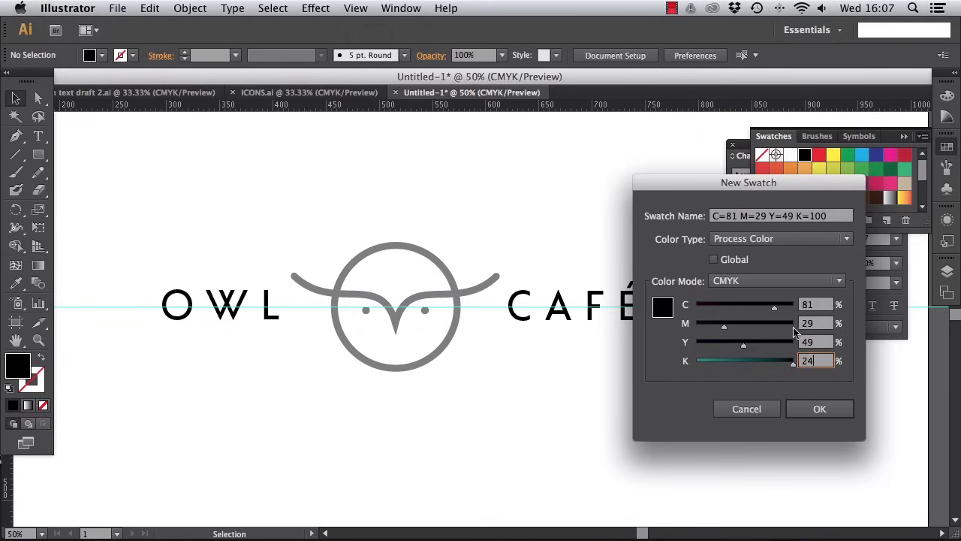
key(Tab)
click(820, 409)
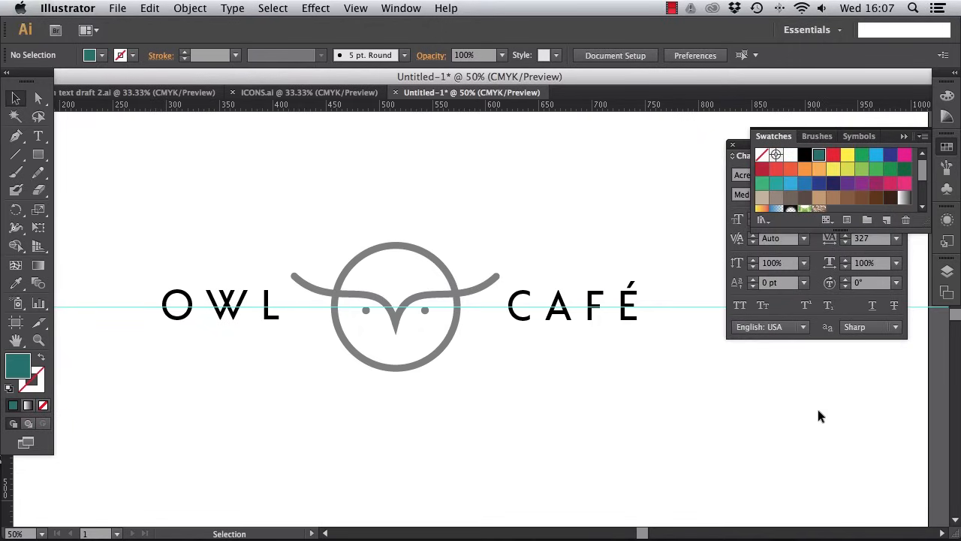
Apply the custom teal swatch as the fill of both the "OWL" and "CAFÉ" text.
click(259, 312)
shift+click(527, 298)
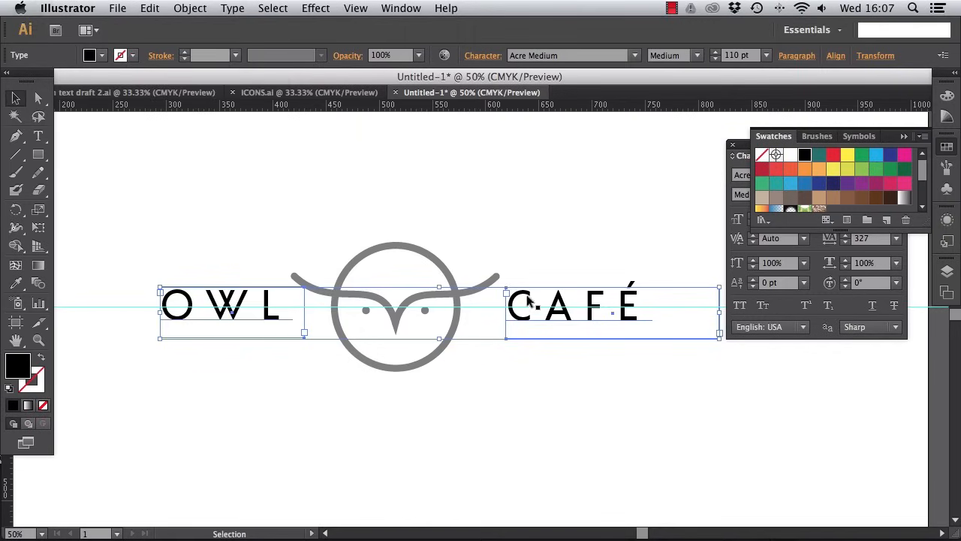
click(105, 57)
click(51, 81)
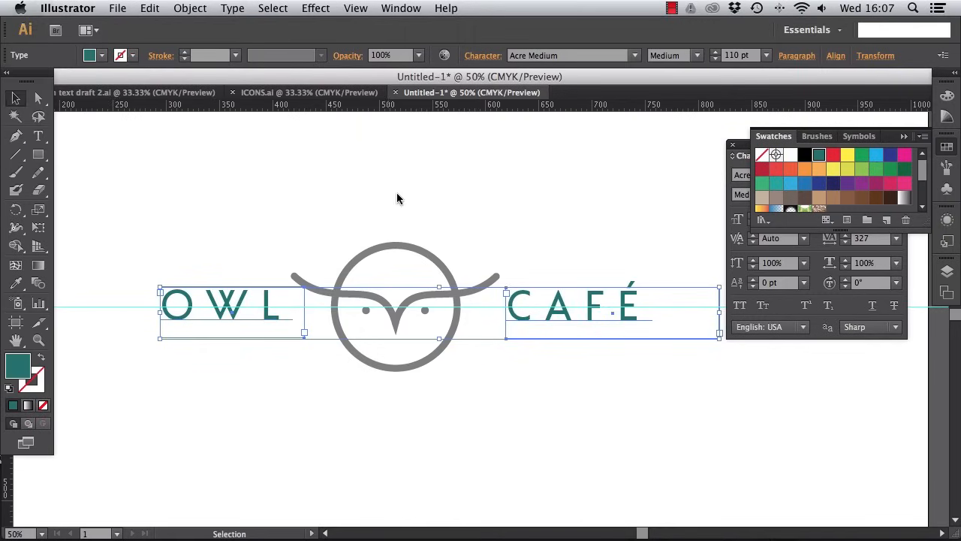
Narrow the "CAFÉ" text frame to fit its word and nudge it slightly to the right, away from the owl.
click(690, 291)
click(624, 308)
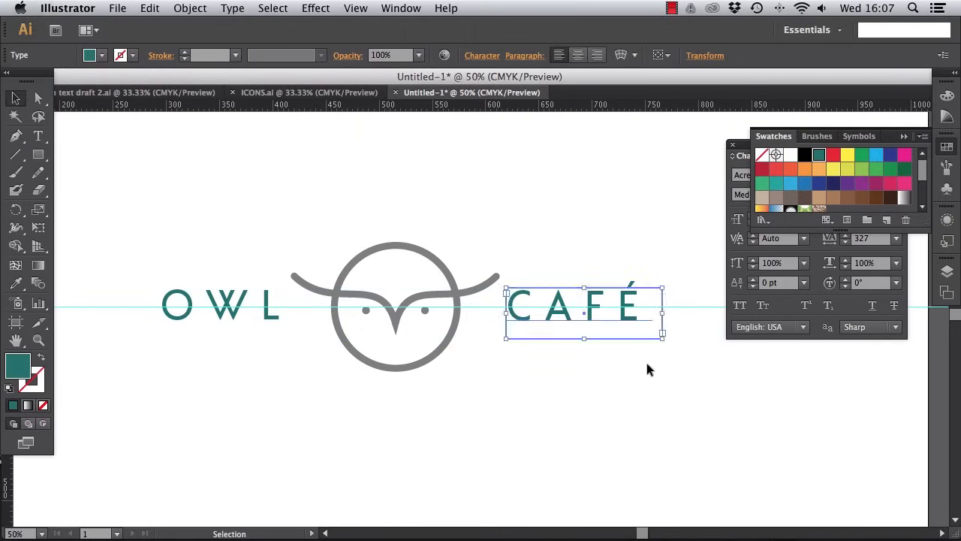
click(643, 382)
click(560, 303)
key(Right)
key(Right)
key(Right)
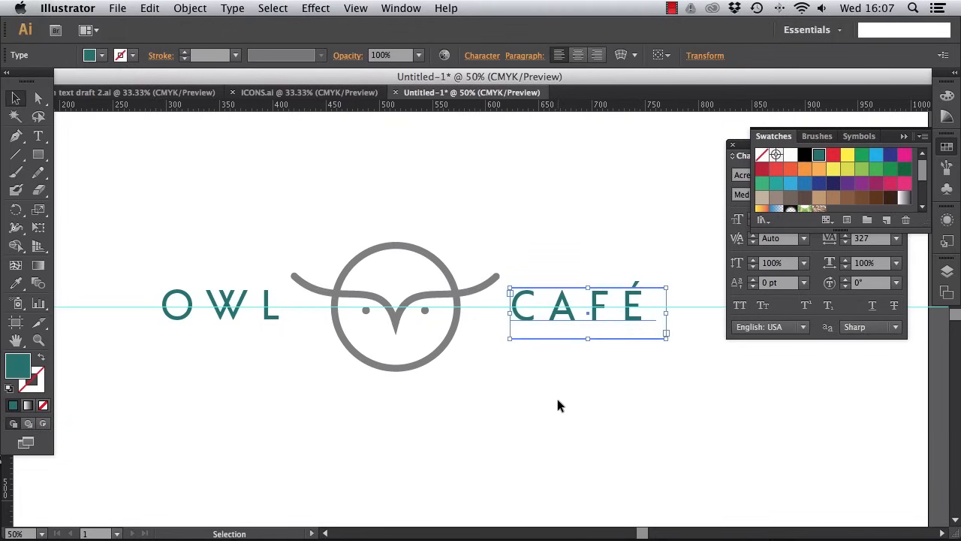
click(559, 389)
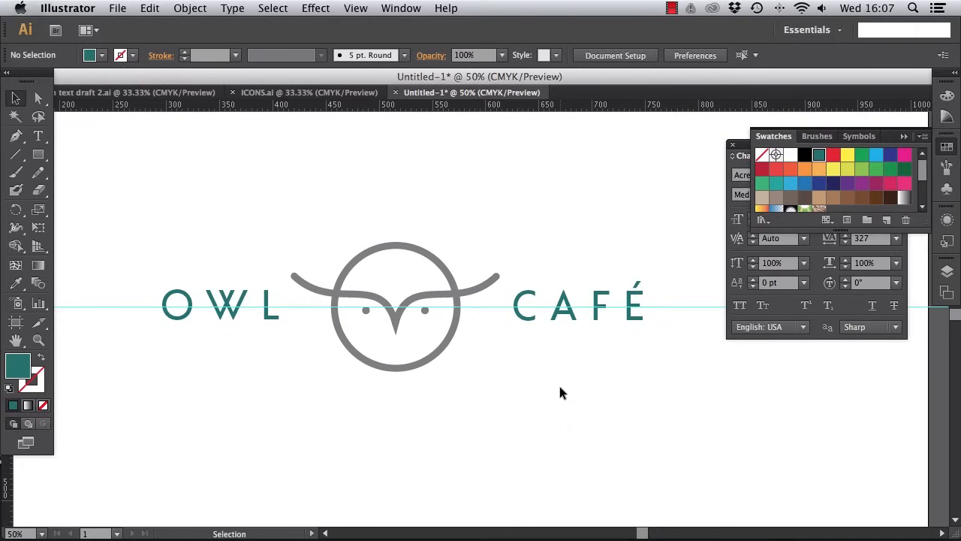
Place a vertical guide through the centre of the owl icon and collapse the swatch library.
drag(6, 475, 396, 444)
click(503, 379)
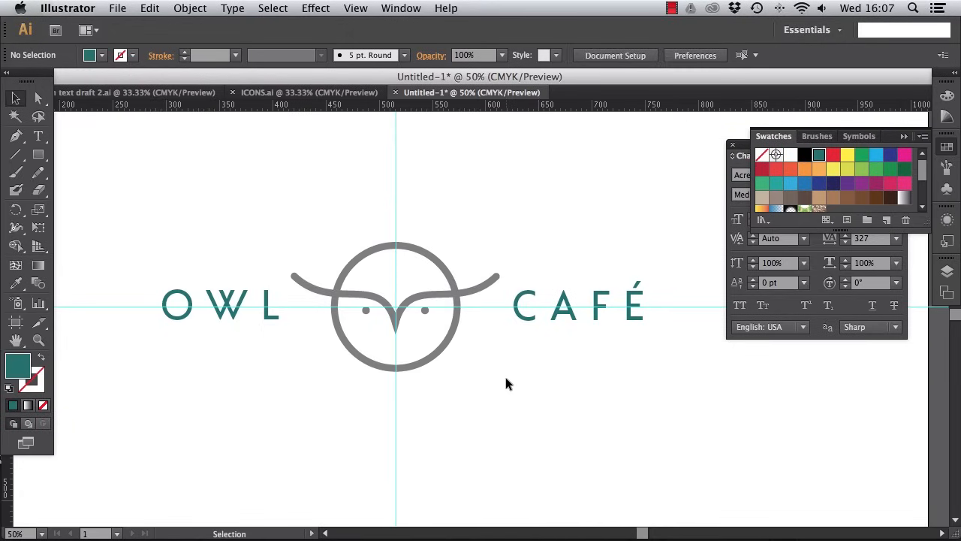
click(905, 136)
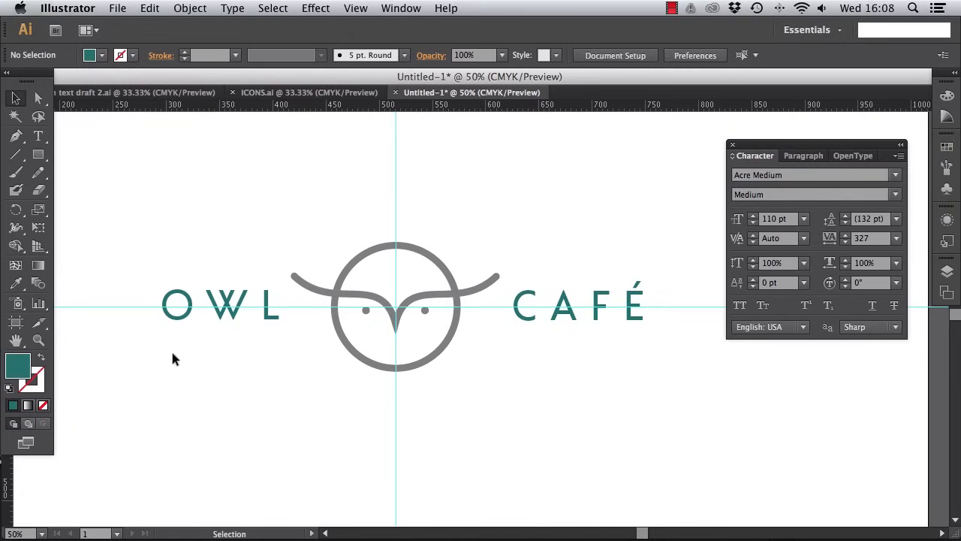
Duplicate the "OWL" text below the owl icon and centre the copy's frame on the vertical guide.
click(225, 307)
alt+drag(225, 308, 408, 411)
key(Left)
key(Left)
key(Left)
key(Left)
key(Left)
key(Left)
key(Left)
key(Left)
key(Left)
key(Left)
key(Left)
key(Left)
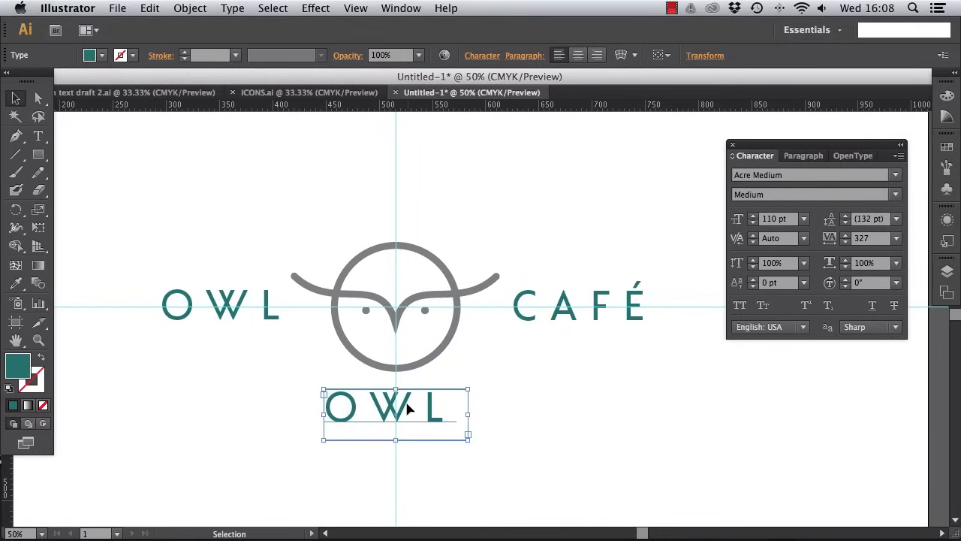
click(495, 412)
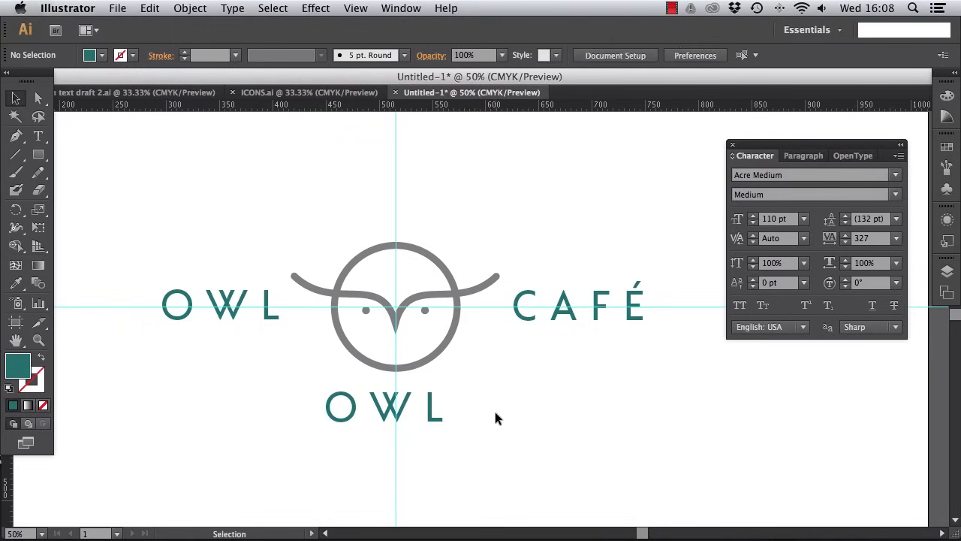
Centre-align the duplicated "OWL" text within its frame below the icon.
click(421, 414)
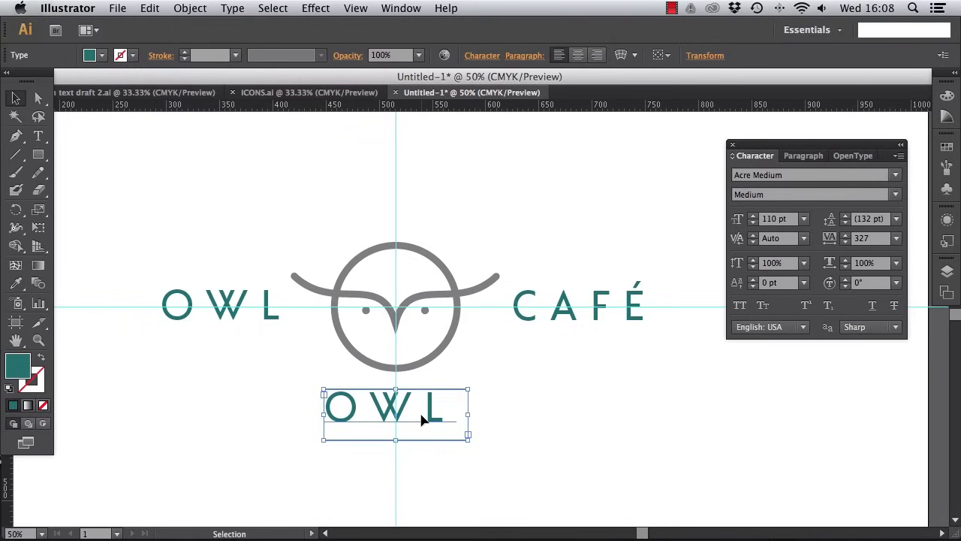
double_click(421, 421)
drag(429, 402, 332, 436)
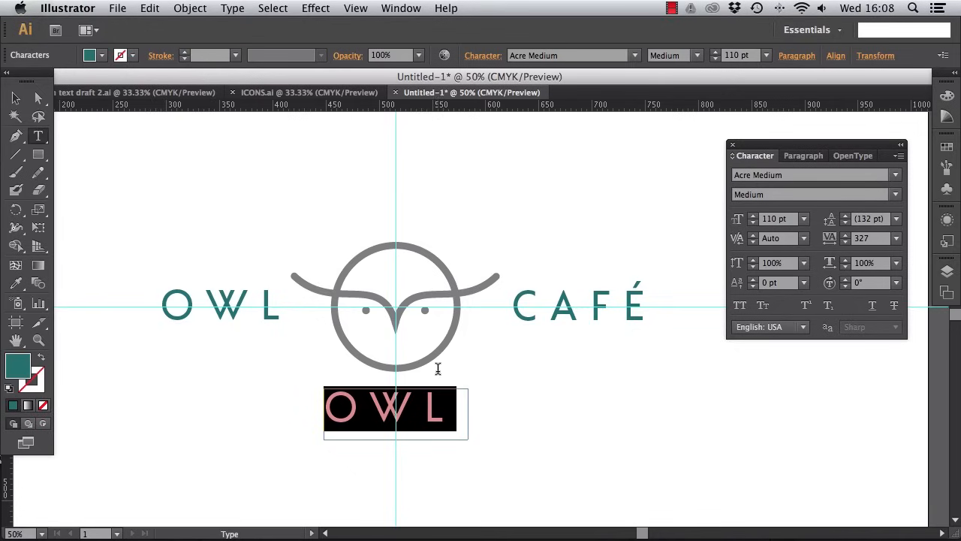
click(793, 57)
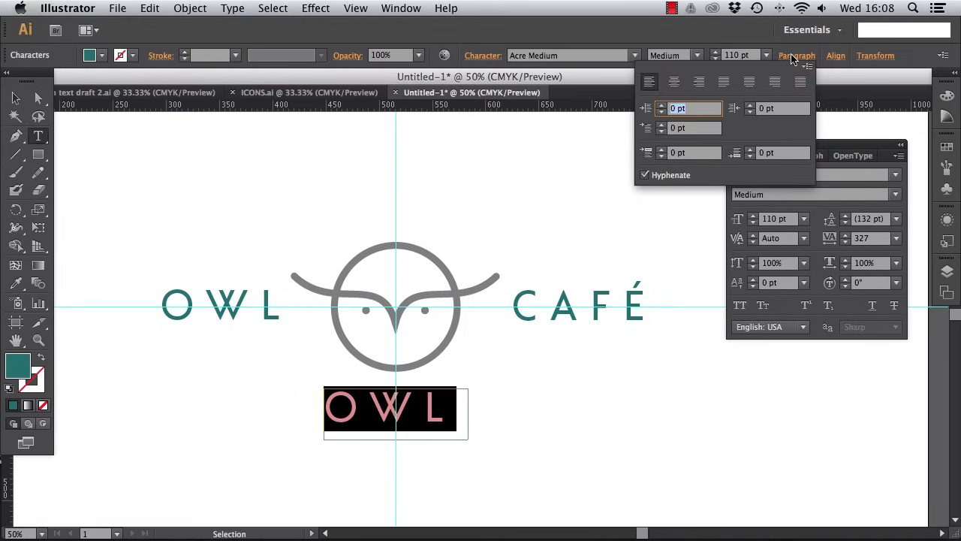
click(675, 82)
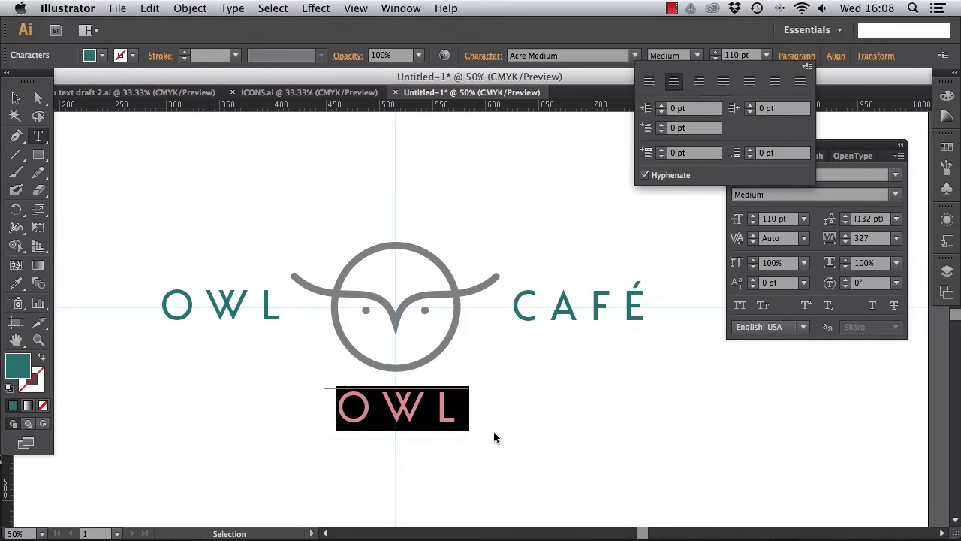
click(401, 412)
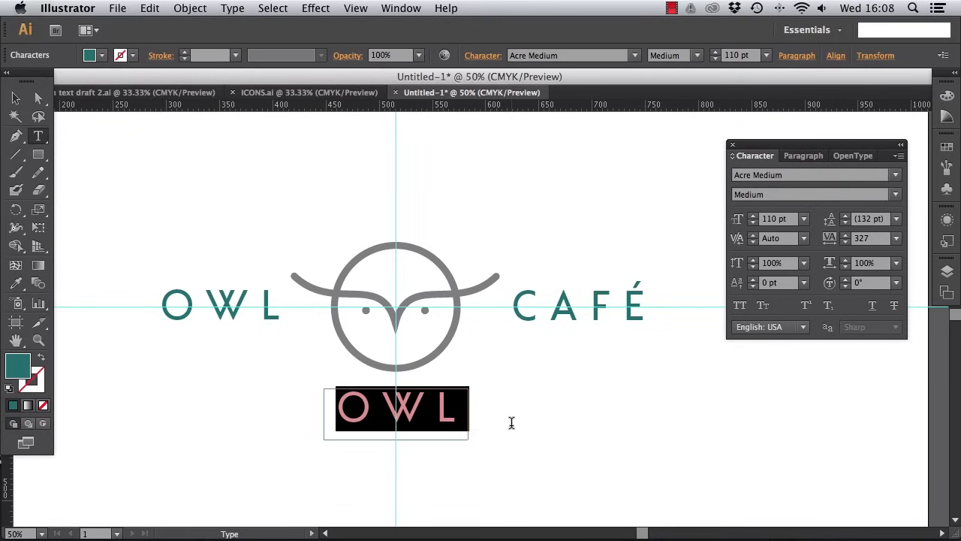
Set the lower text's font size to 60 pt and its tracking to 250.
click(778, 219)
text(60)
key(Tab)
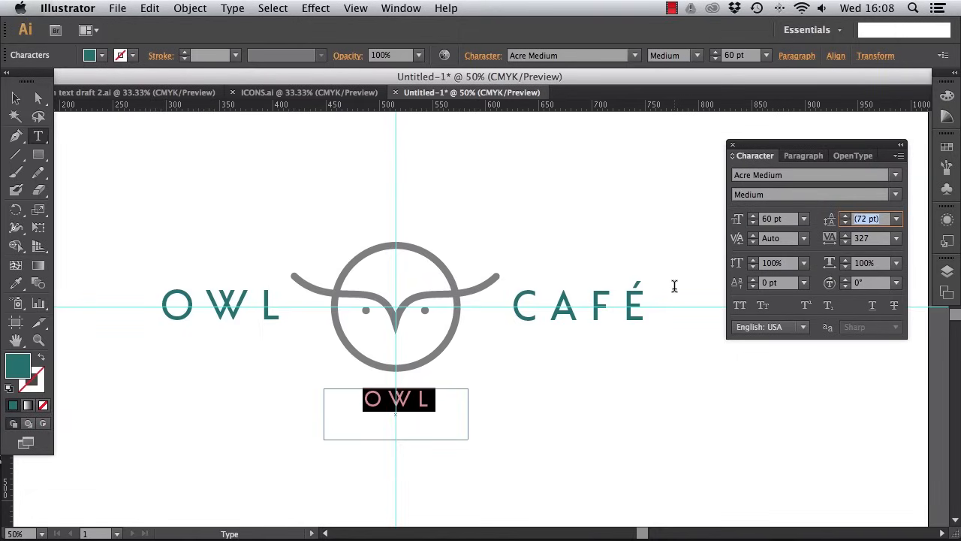
click(862, 238)
text(250)
Replace the text below the owl icon with "EST. 2016".
click(421, 398)
drag(418, 398, 343, 399)
key(BackSpace)
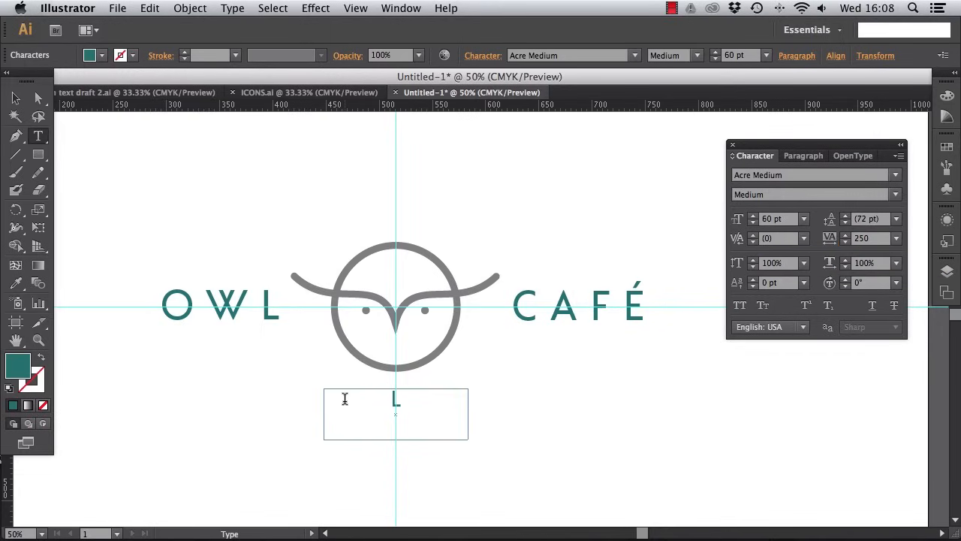
key(Delete)
text(EST. 2016)
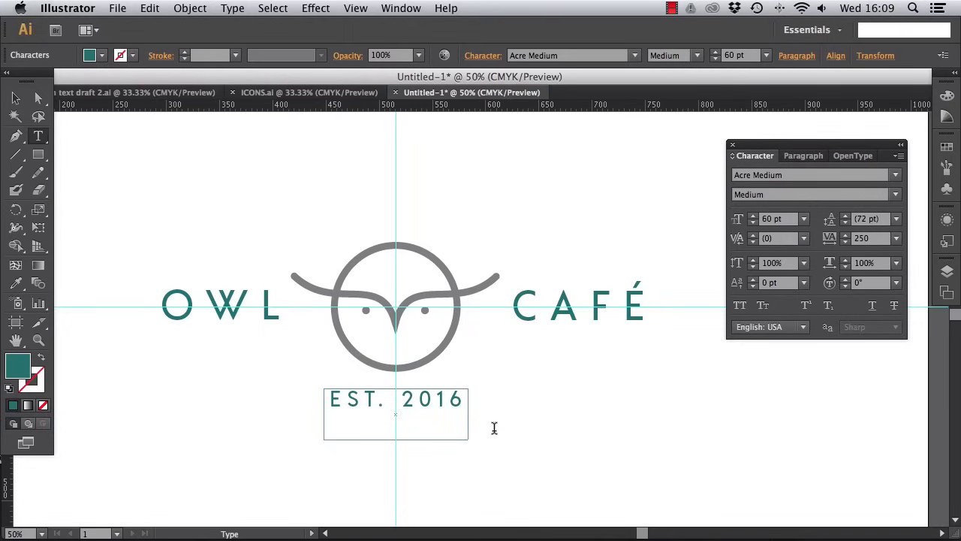
Copy the "EST. 2016" text and shorten its frame to the height of the line.
drag(462, 399, 310, 397)
key(super+c)
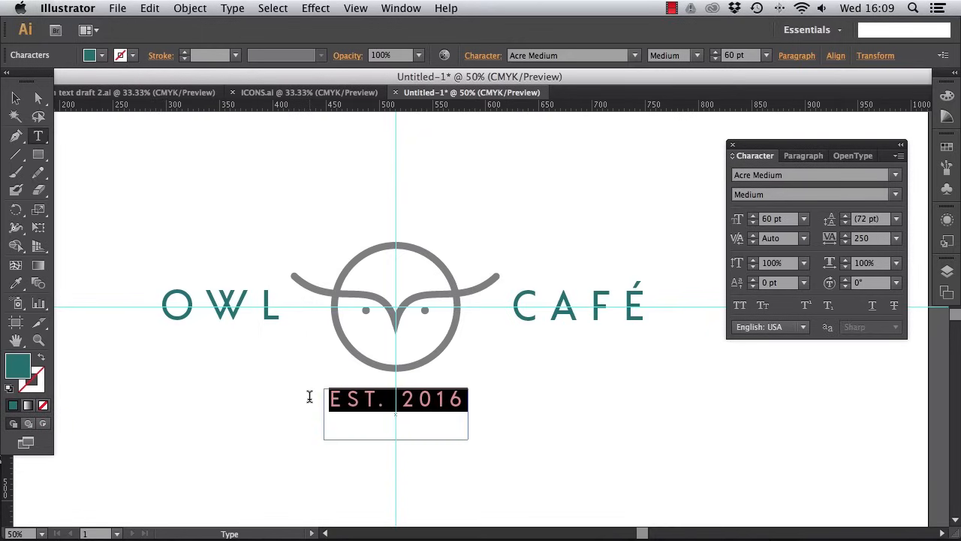
click(15, 99)
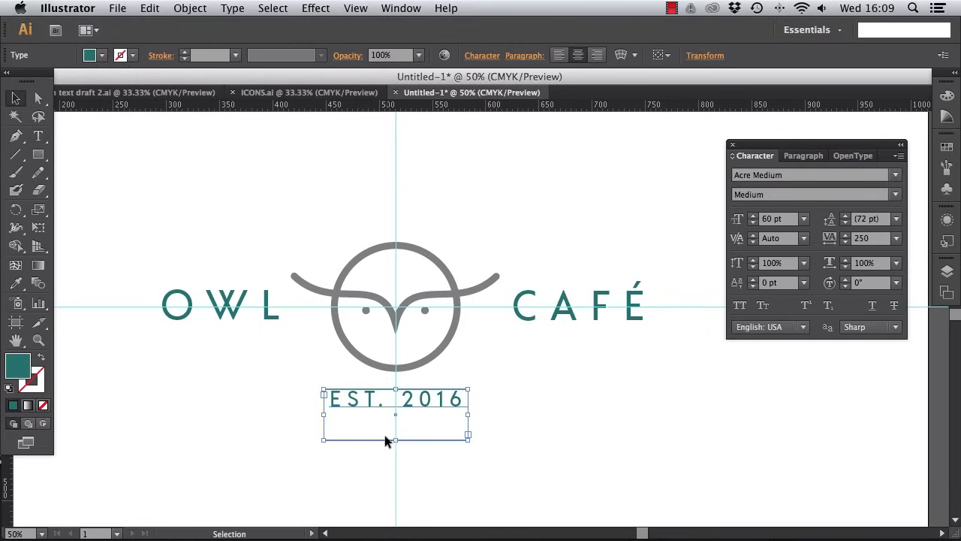
drag(397, 440, 395, 412)
click(433, 446)
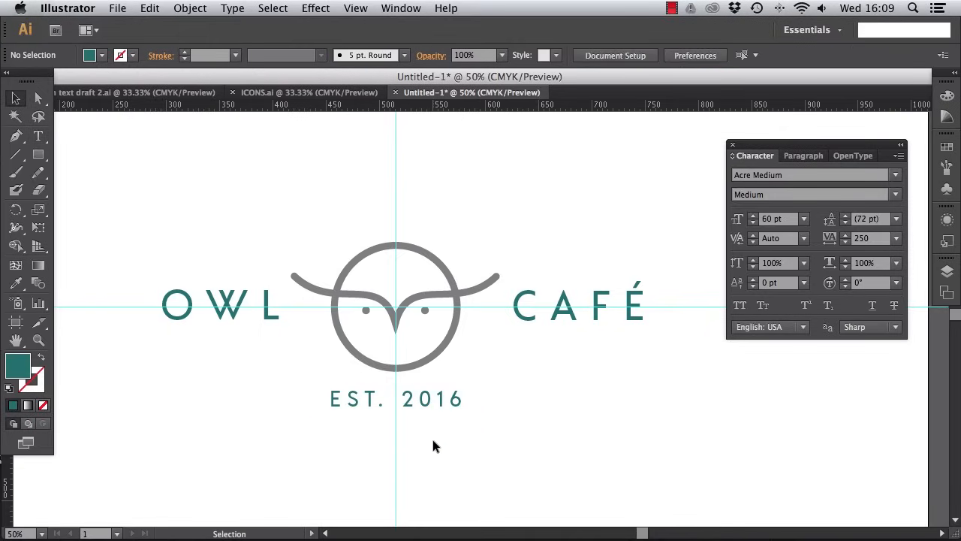
Draw a near-circular ellipse around the owl icon and give it no fill.
drag(39, 154, 108, 192)
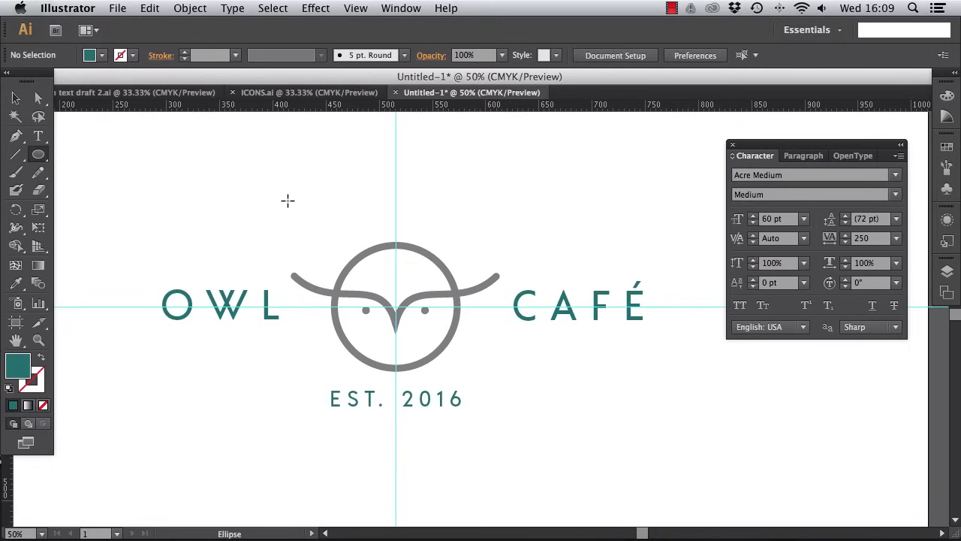
drag(285, 195, 517, 444)
click(16, 97)
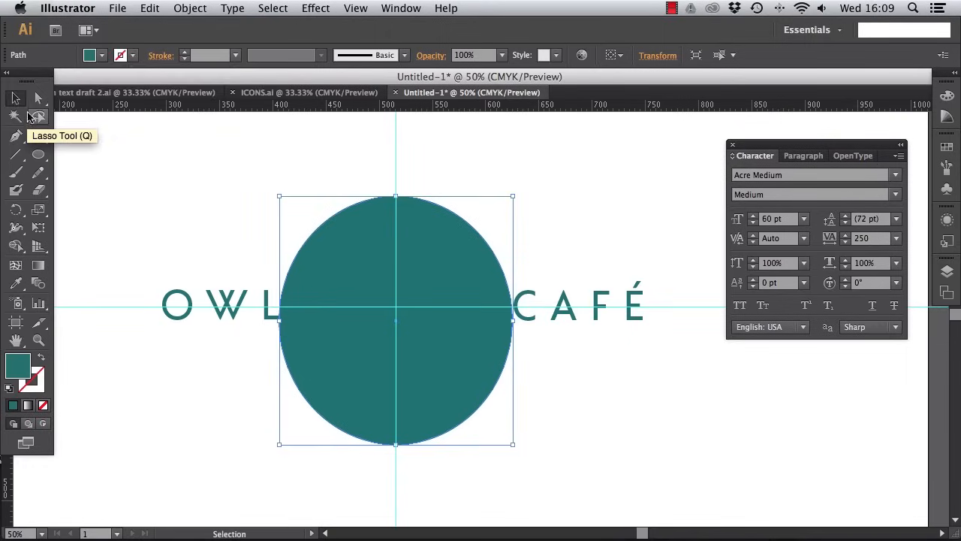
click(93, 55)
click(10, 80)
click(437, 180)
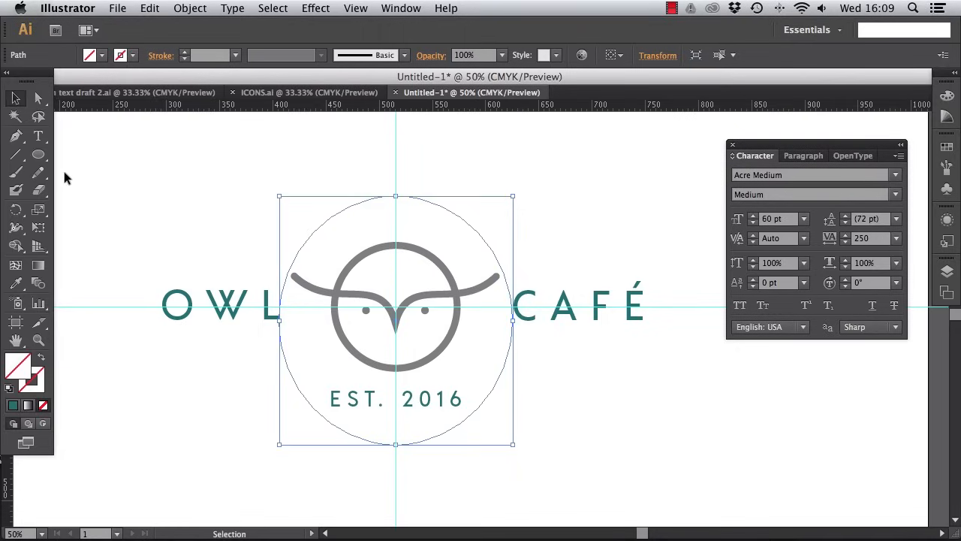
Paste the copied text along the ellipse path and replace it with "THE FAMOUS".
drag(42, 141, 126, 172)
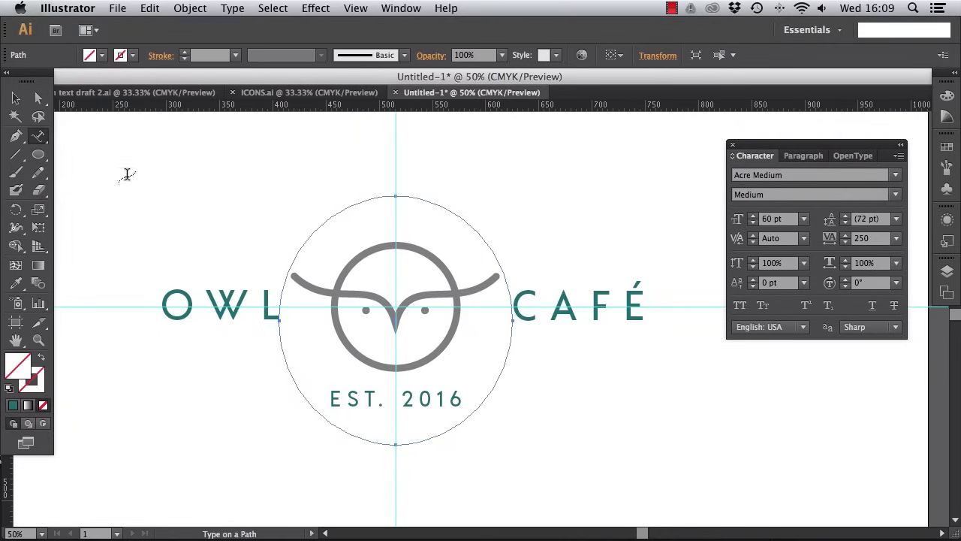
click(318, 224)
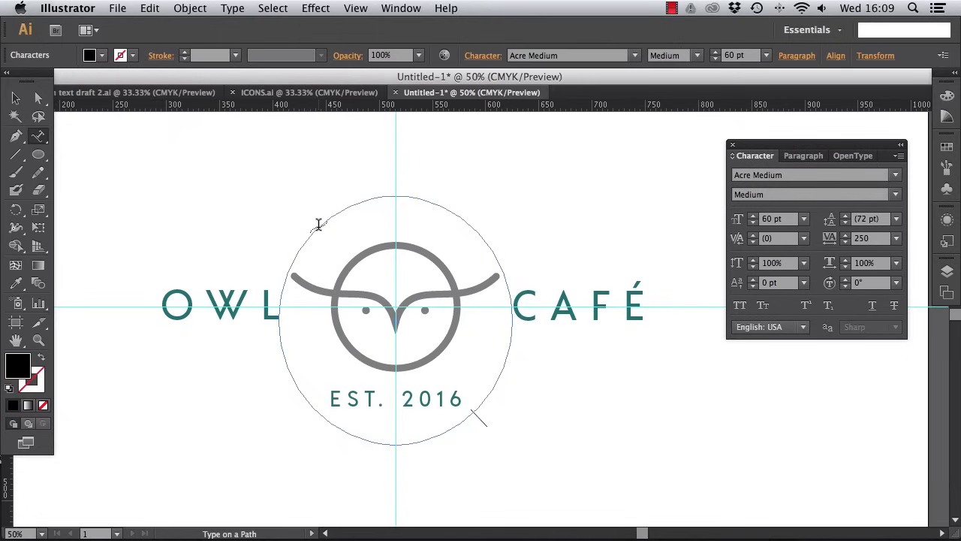
key(super+v)
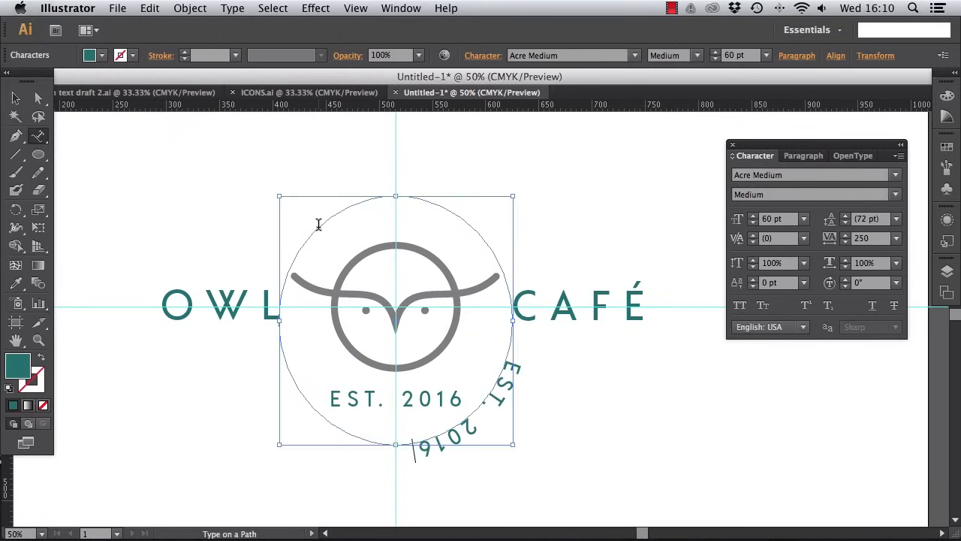
drag(416, 451, 515, 365)
text(THE FAMOUS)
click(15, 98)
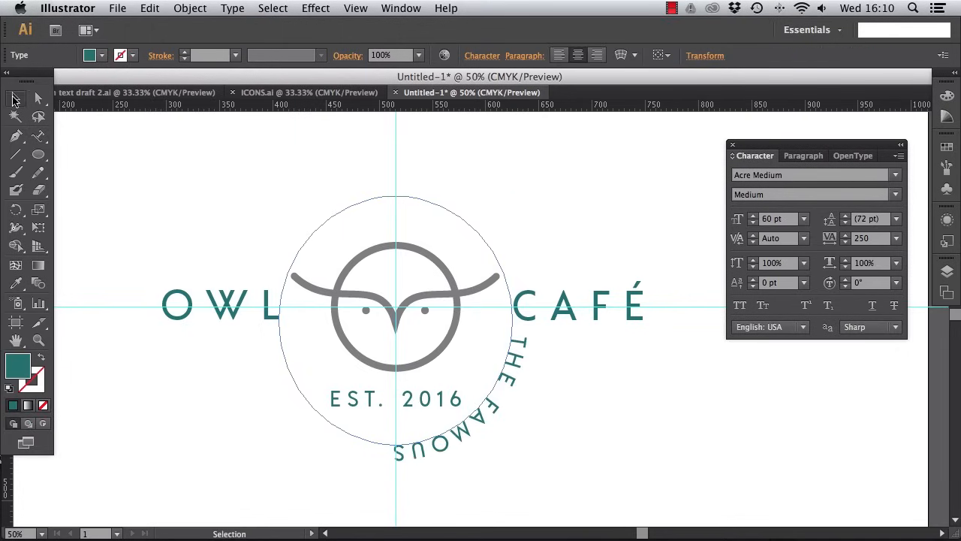
Rotate the text path so that "THE FAMOUS" curves over the top of the owl icon.
drag(520, 452, 363, 141)
drag(375, 209, 399, 204)
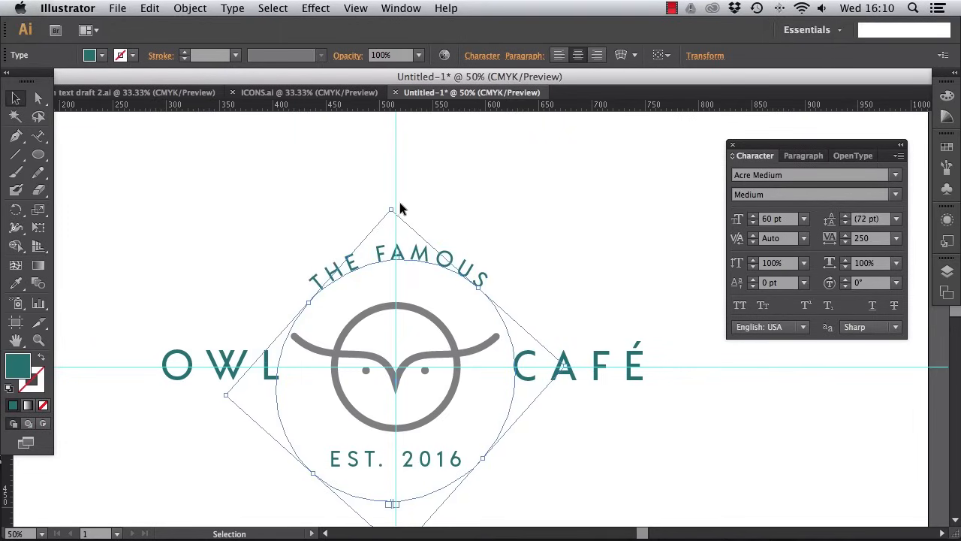
scroll(489, 198, down, 3)
Set the curved "THE FAMOUS" text to 52 pt with a tracking of 200.
double_click(440, 203)
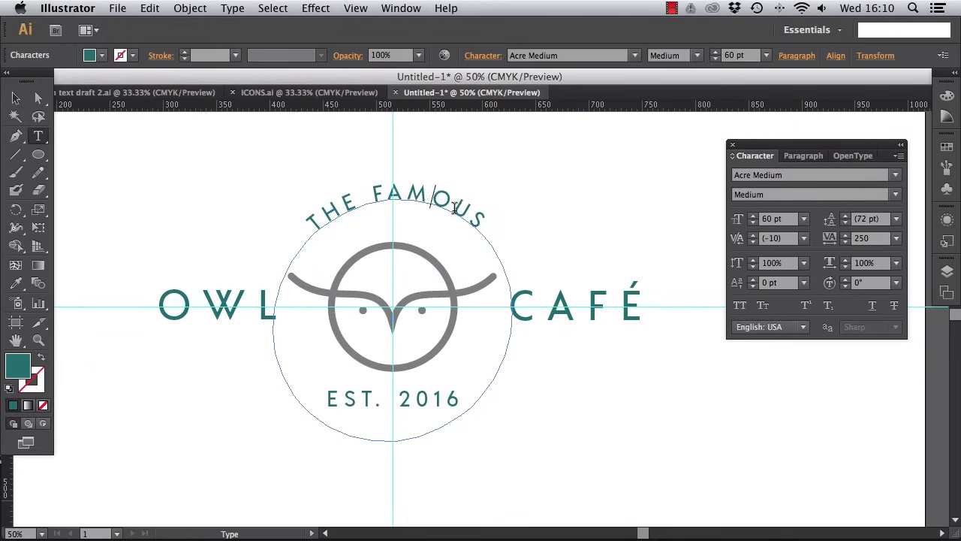
drag(489, 223, 308, 213)
click(772, 218)
text(52)
key(Tab)
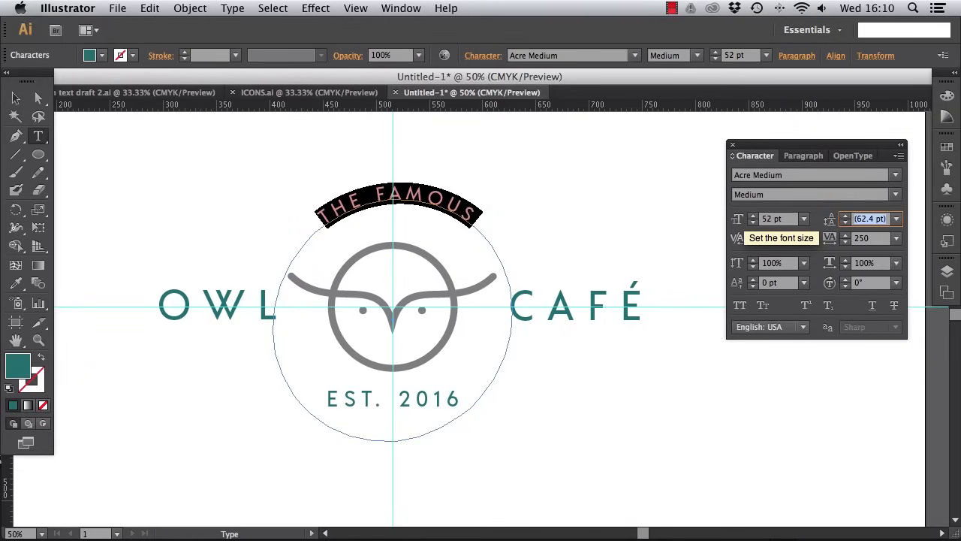
click(864, 238)
text(200)
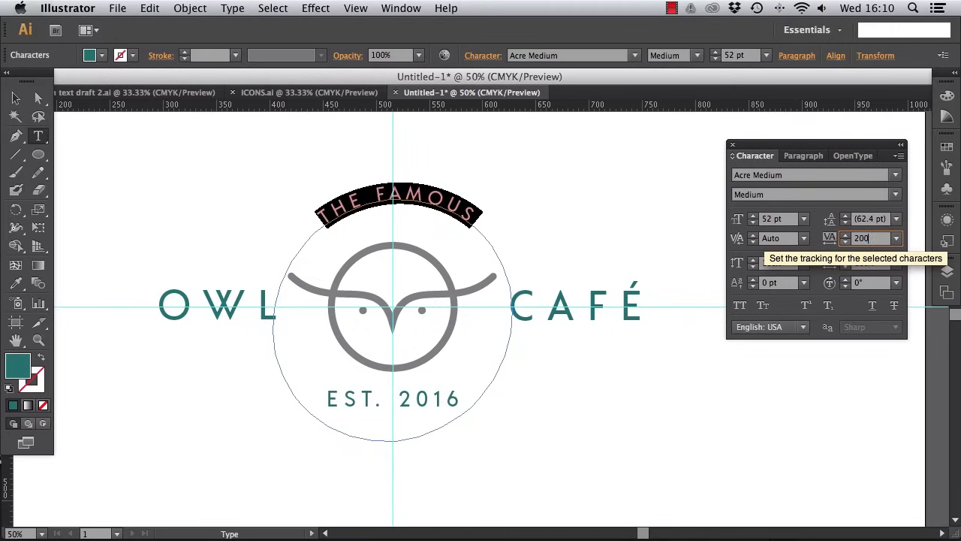
key(Tab)
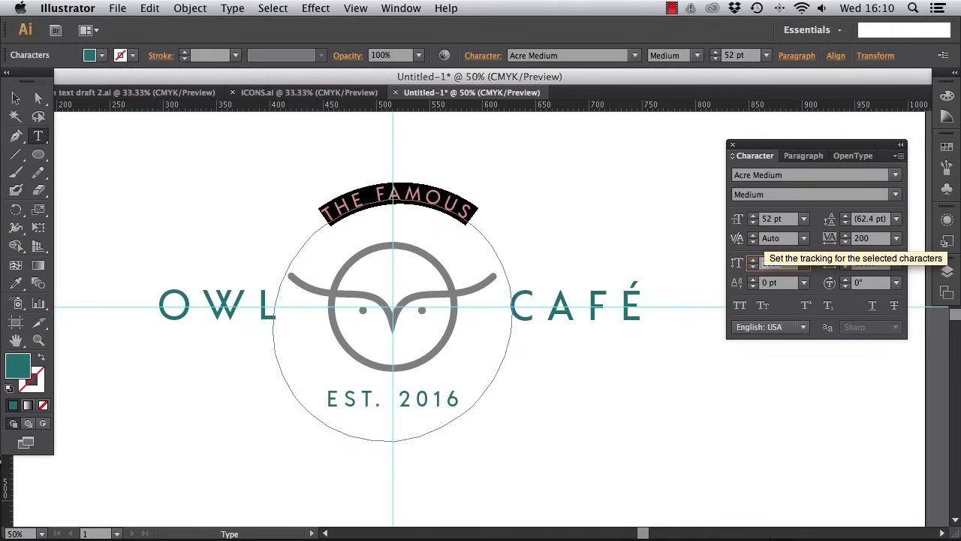
Slightly adjust the size and position of the "THE FAMOUS" text path around the owl.
click(461, 218)
key(Escape)
click(223, 191)
click(413, 200)
drag(569, 306, 571, 315)
drag(398, 494, 399, 489)
drag(222, 330, 218, 327)
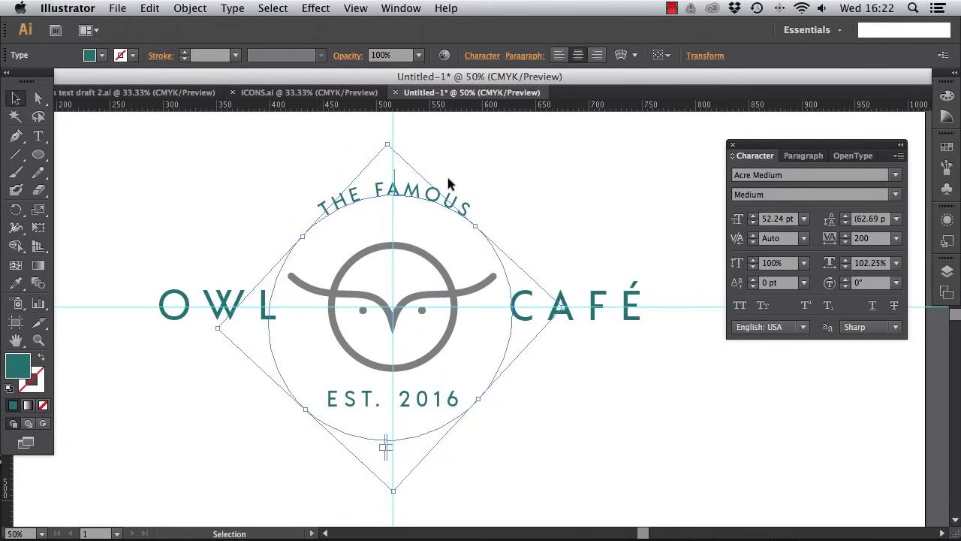
Move "THE FAMOUS" and "EST. 2016" slightly down to balance their spacing above and below the owl icon.
click(545, 172)
click(347, 304)
click(554, 201)
click(440, 408)
click(412, 192)
click(517, 194)
click(429, 200)
click(579, 201)
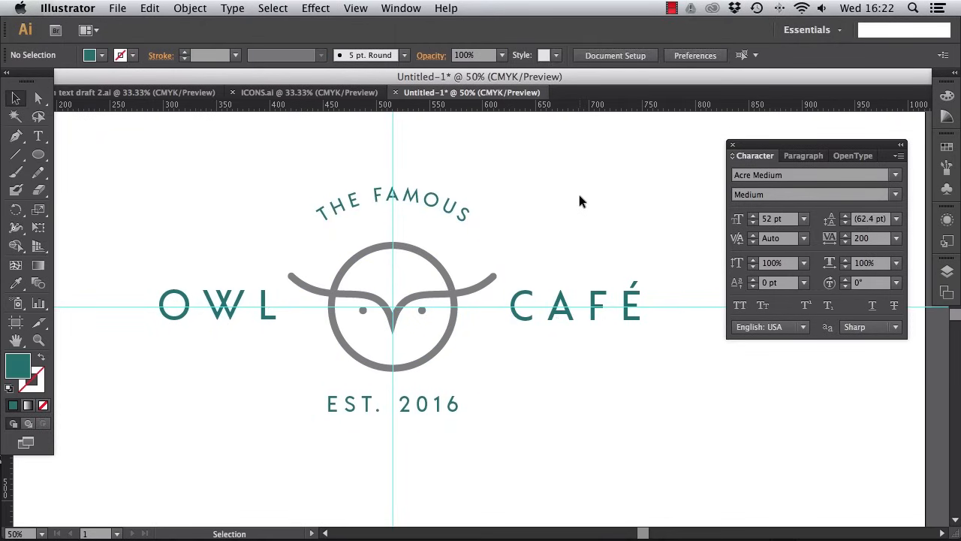
click(440, 208)
click(563, 189)
drag(415, 406, 416, 413)
click(532, 209)
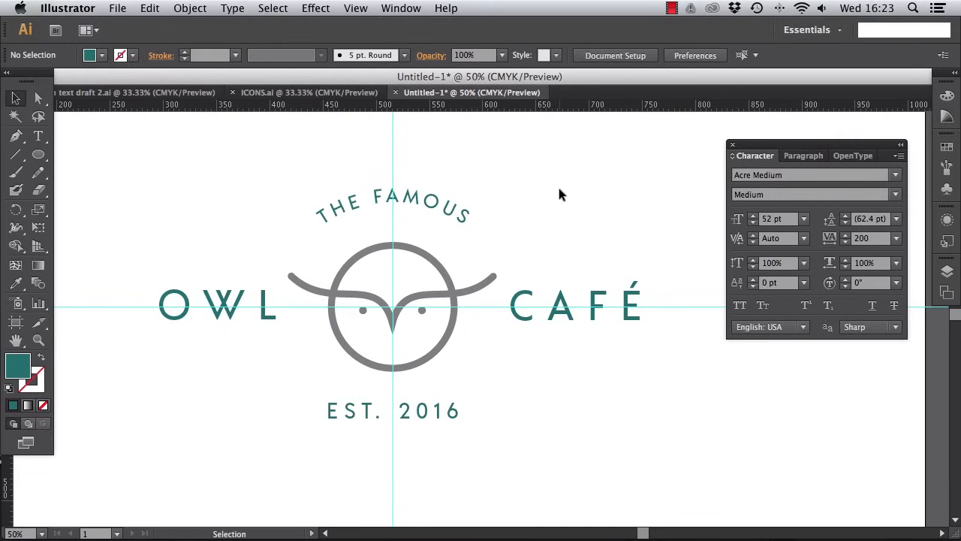
Switch to the Logo with text draft 2.ai document and examine the WILDERNESS PARKS logo and its WILDERNESS lettering.
click(174, 94)
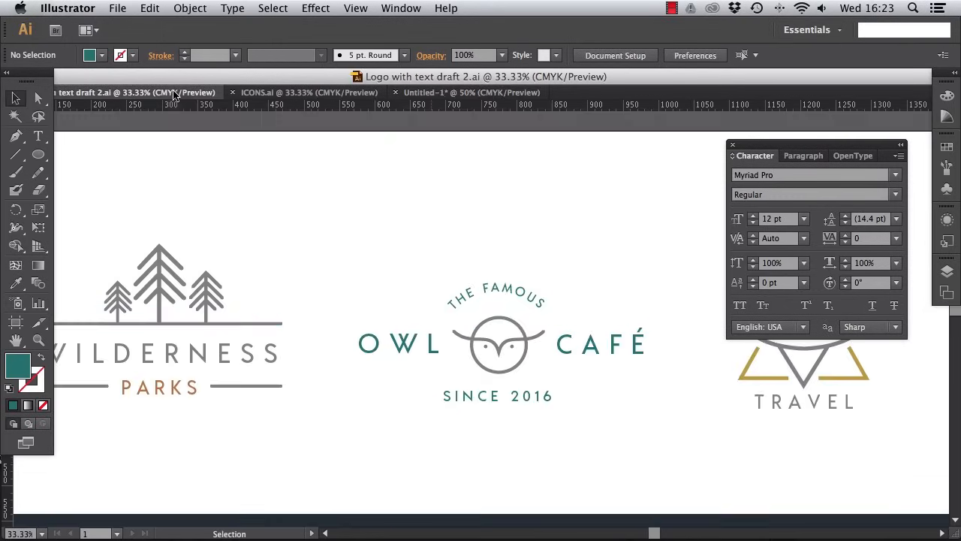
scroll(308, 228, left, 6)
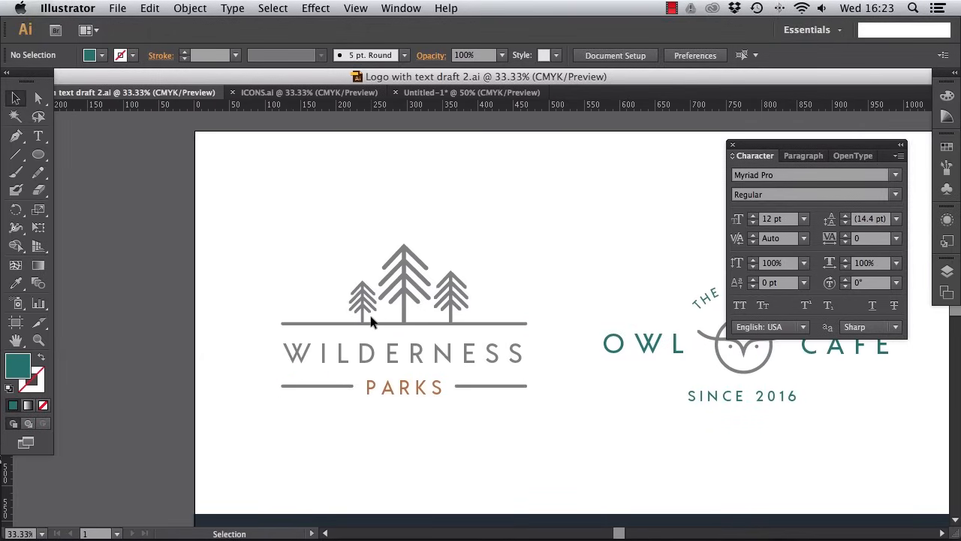
click(369, 325)
key(super+equal)
scroll(398, 154, down, 1)
scroll(398, 162, down, 1)
click(160, 219)
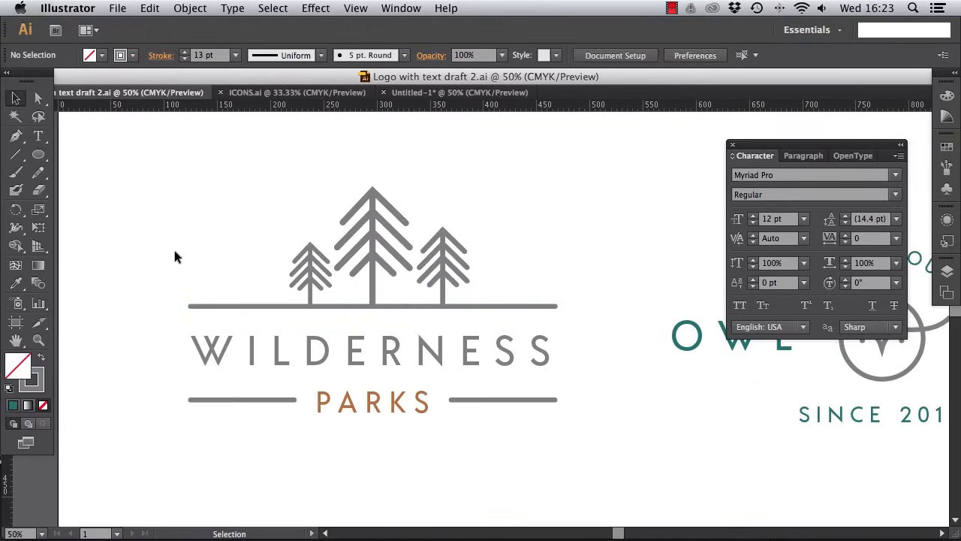
click(362, 347)
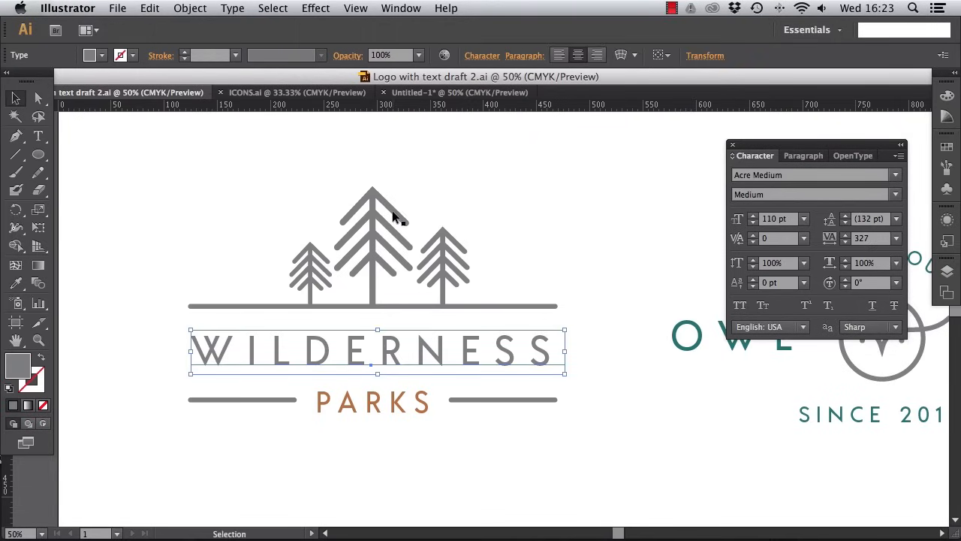
drag(397, 211, 394, 211)
click(149, 8)
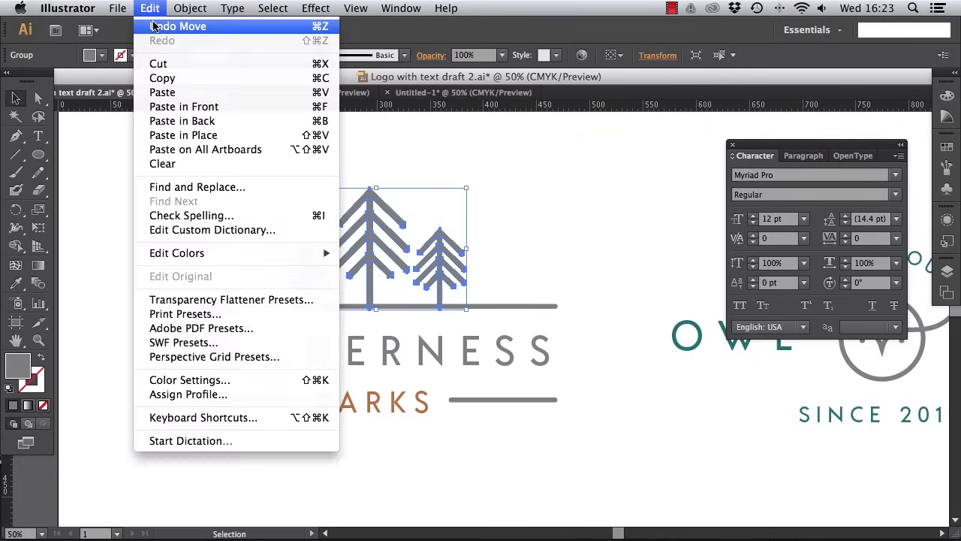
click(150, 22)
click(414, 187)
click(393, 209)
click(536, 203)
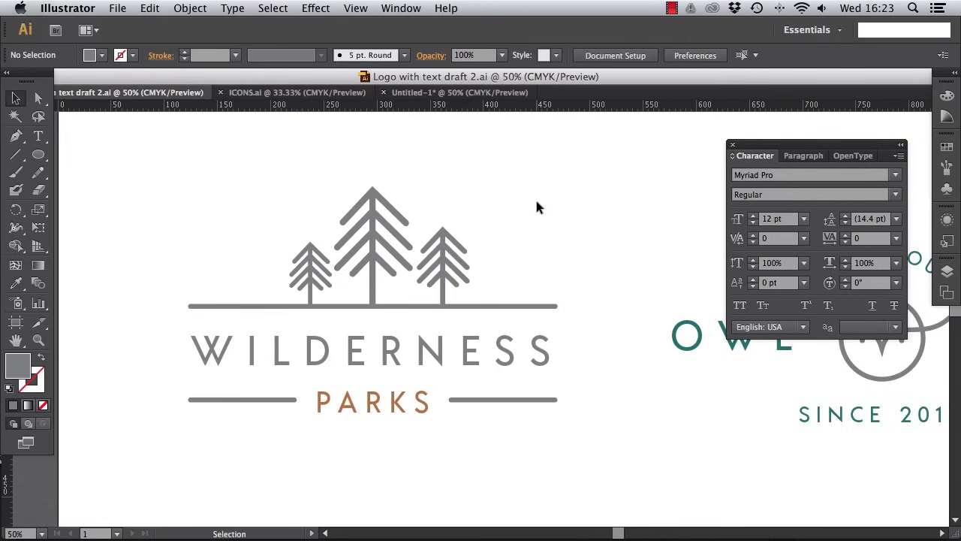
Examine the WILD TRAVEL logo by inspecting its antler shape, the WILD and TRAVEL lettering, and the upper gold triangle piece.
scroll(537, 202, right, 10)
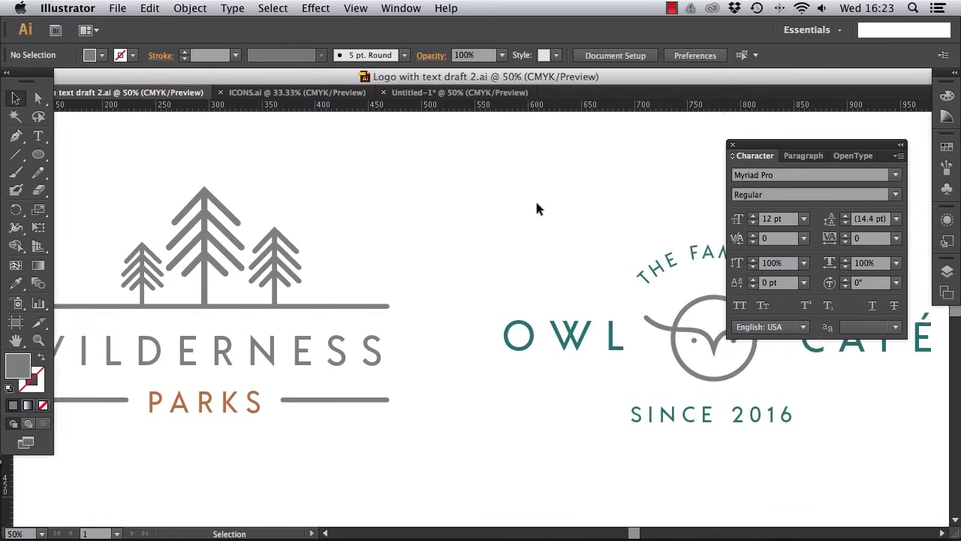
scroll(536, 202, right, 4)
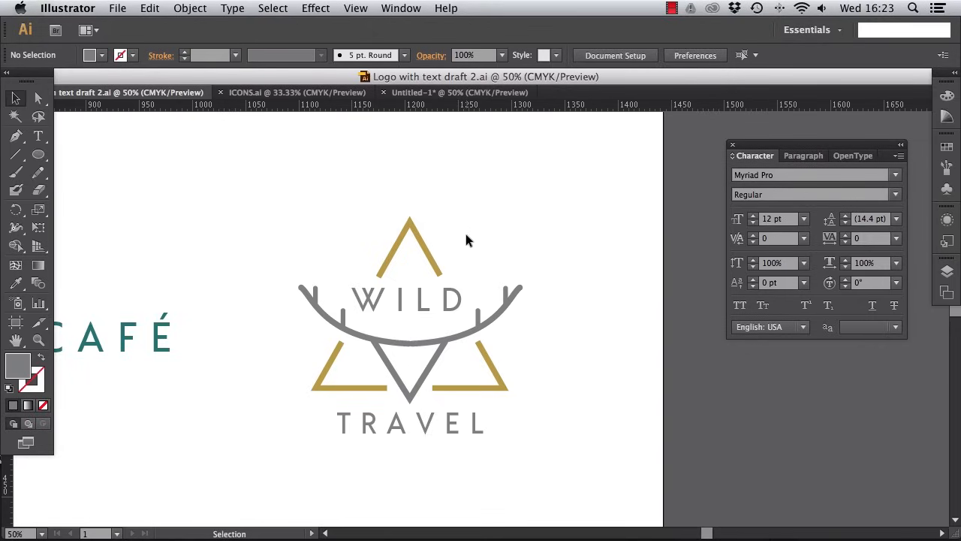
click(499, 316)
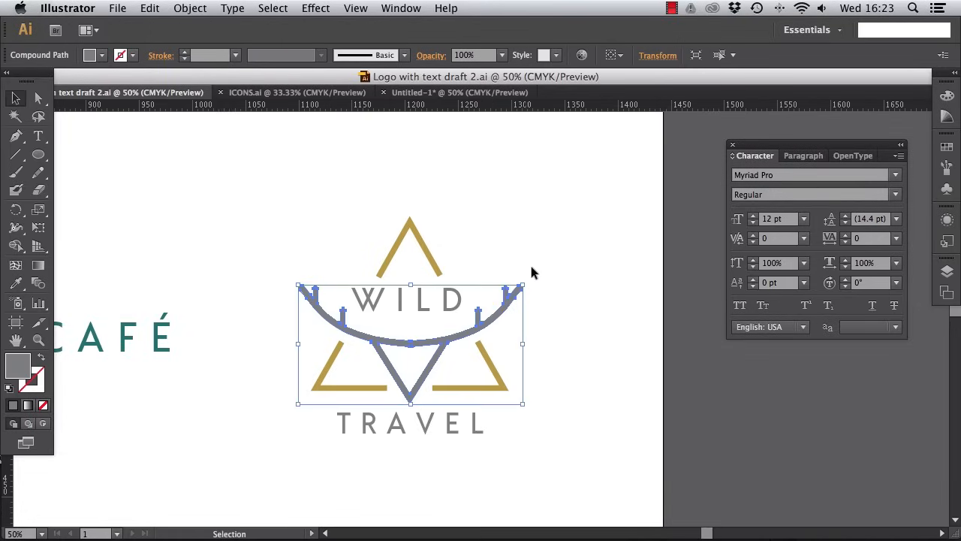
click(446, 306)
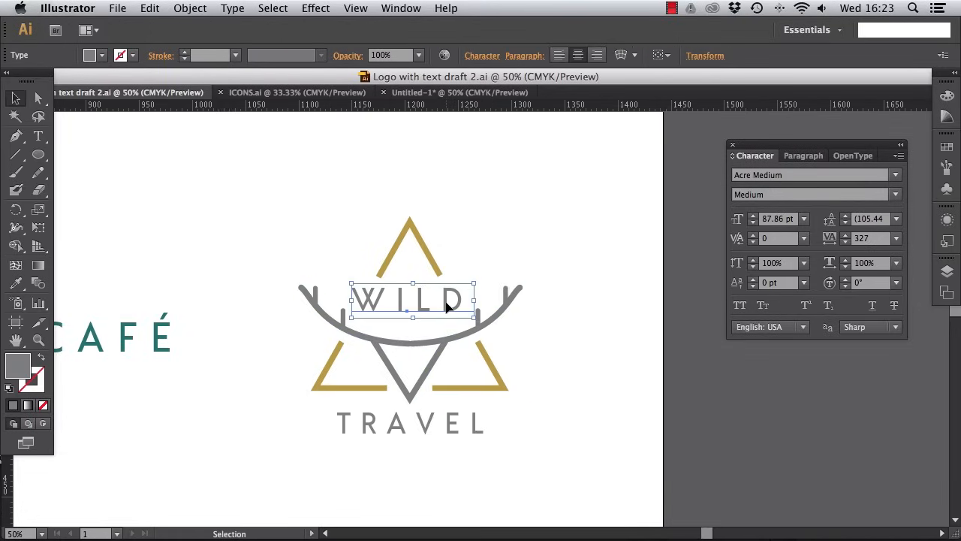
click(433, 422)
click(562, 363)
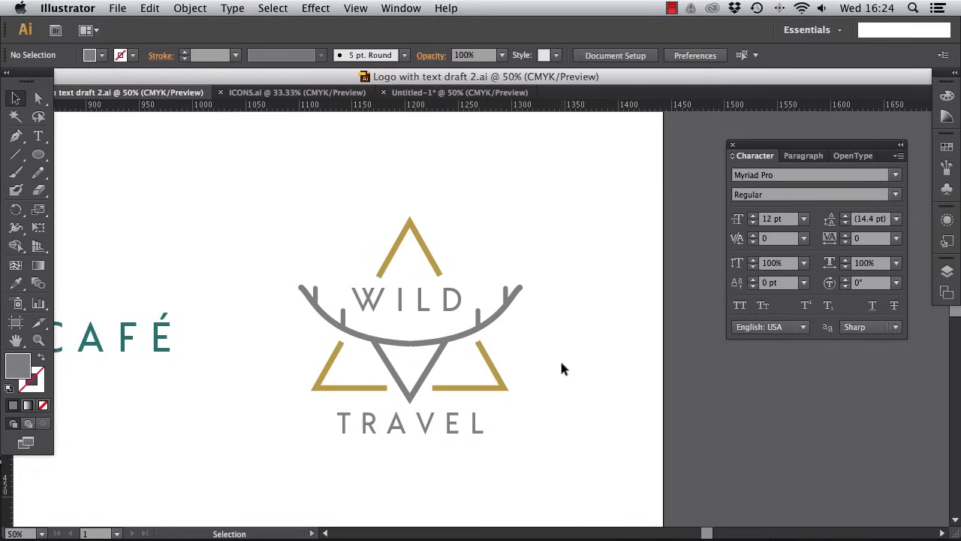
click(430, 256)
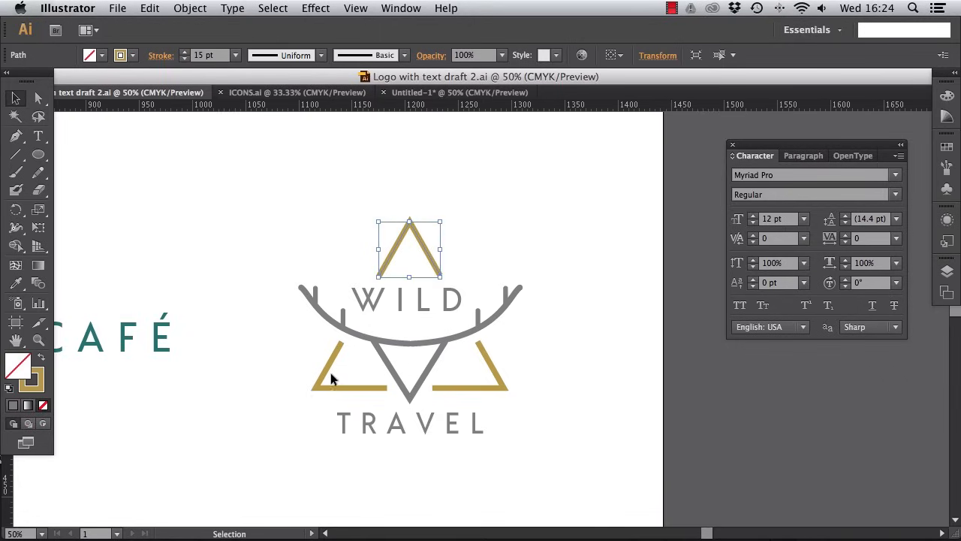
click(497, 256)
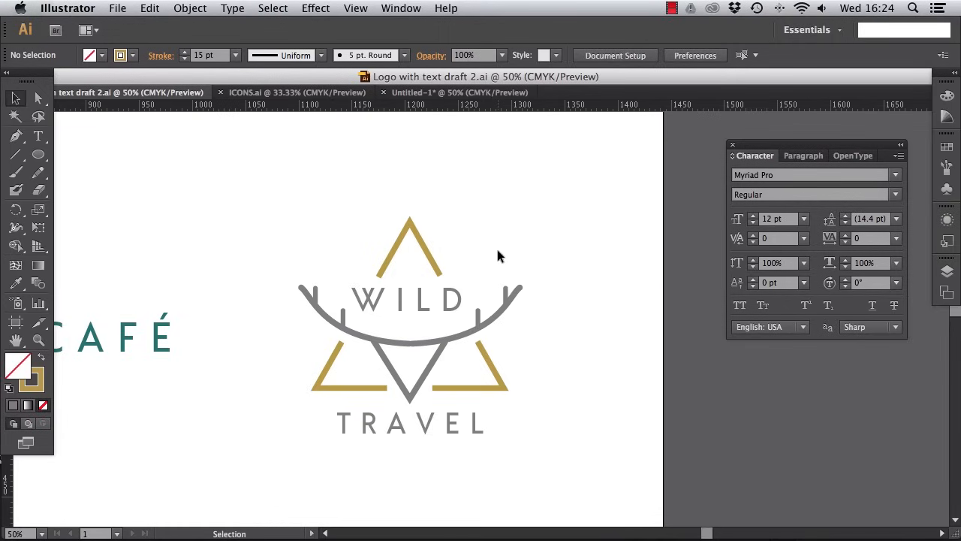
Hide the character settings and review all three logos together, both in colour on white and in their dark-background versions.
scroll(496, 256, left, 10)
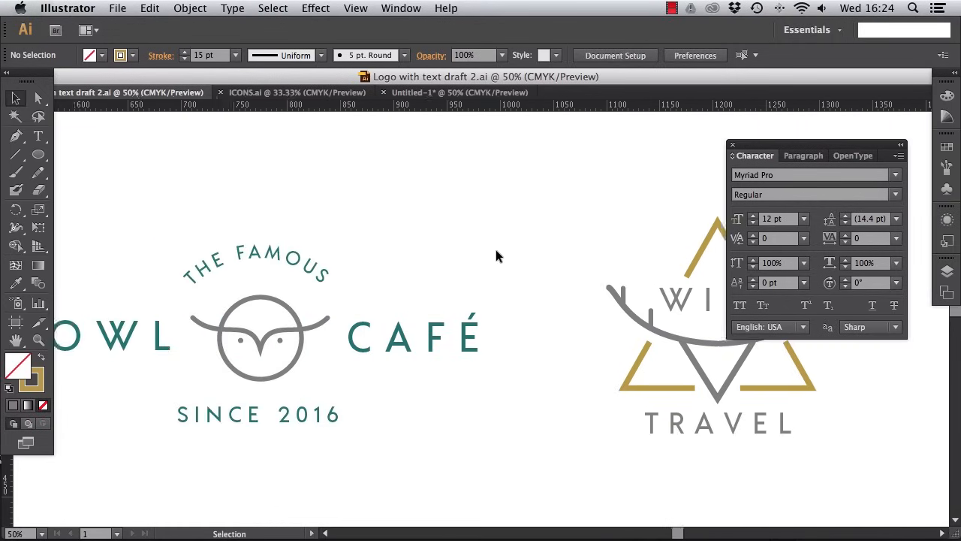
scroll(496, 256, left, 3)
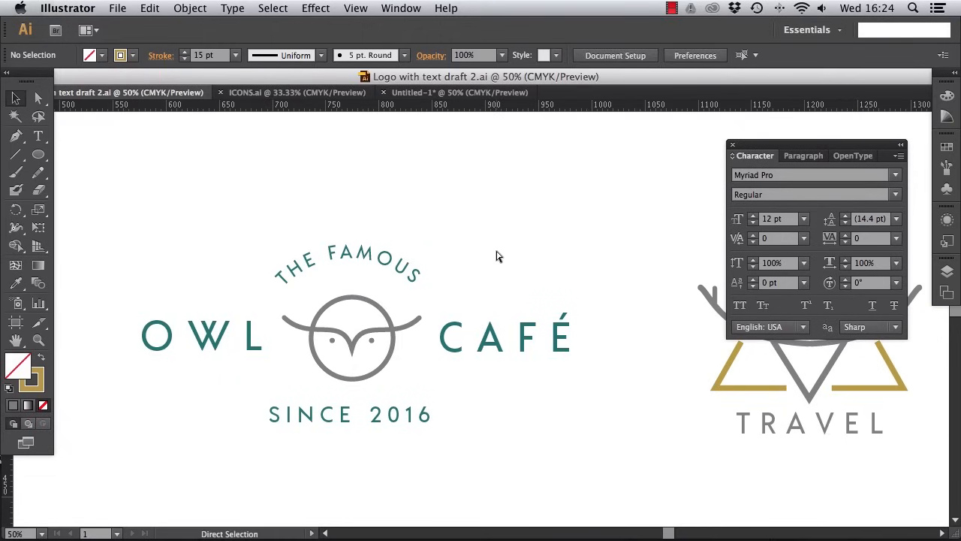
key(super+minus)
key(super+minus)
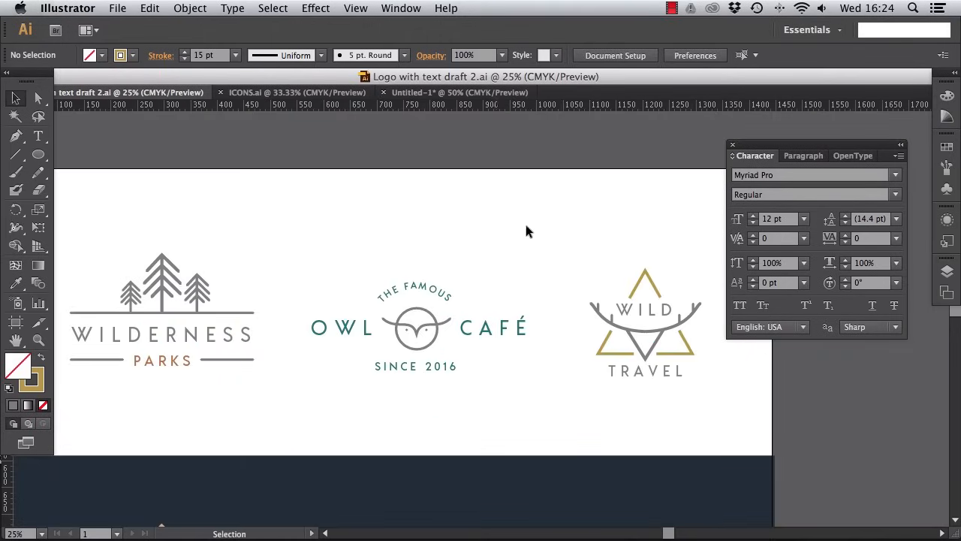
click(732, 144)
scroll(648, 194, left, 3)
scroll(649, 199, down, 10)
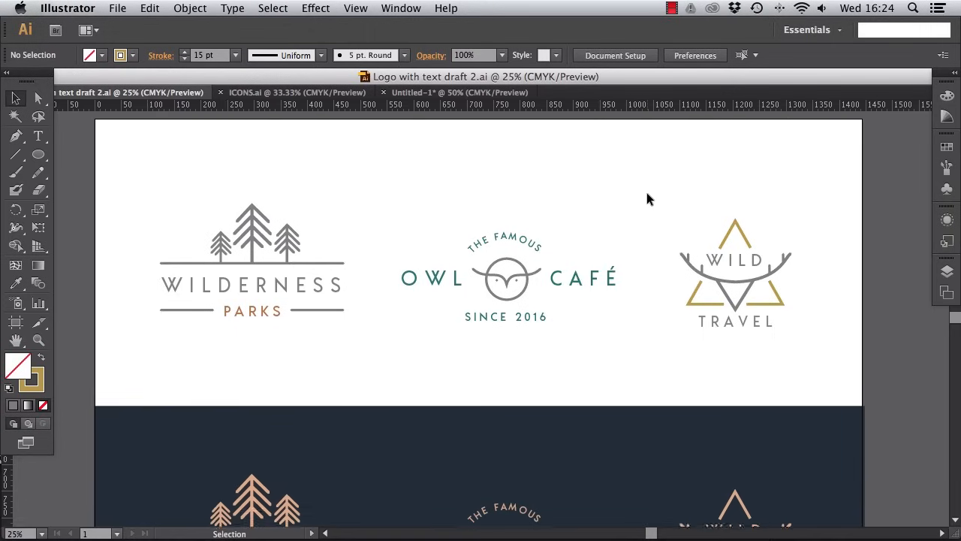
scroll(647, 194, right, 3)
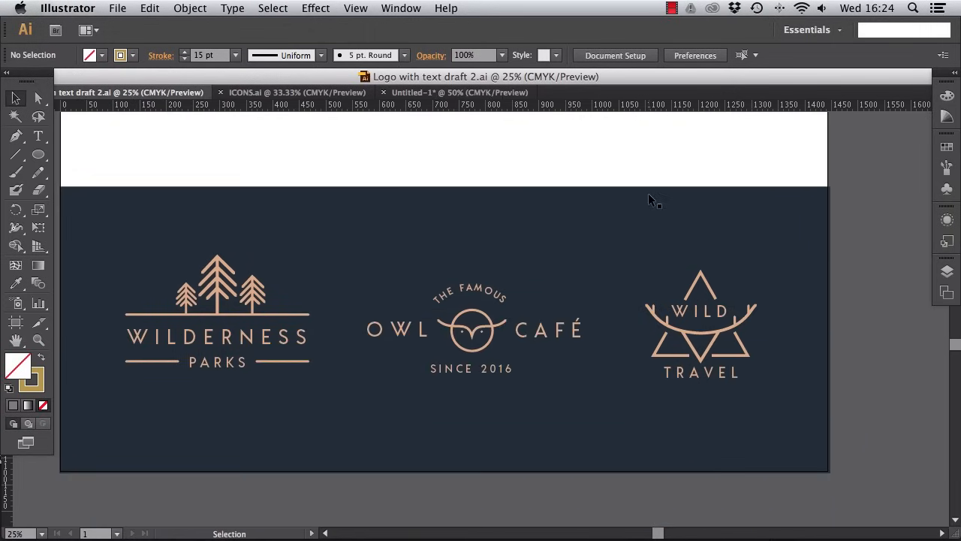
scroll(648, 193, left, 2)
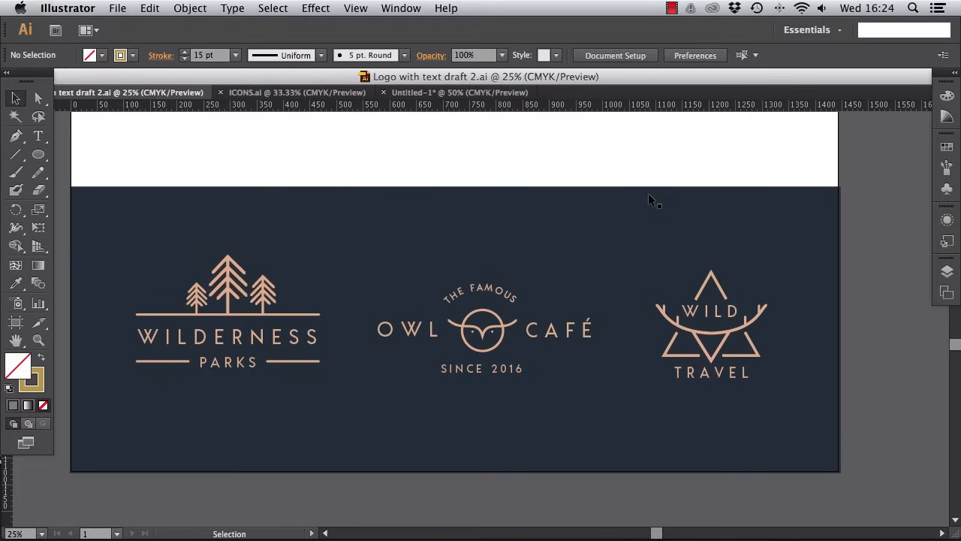